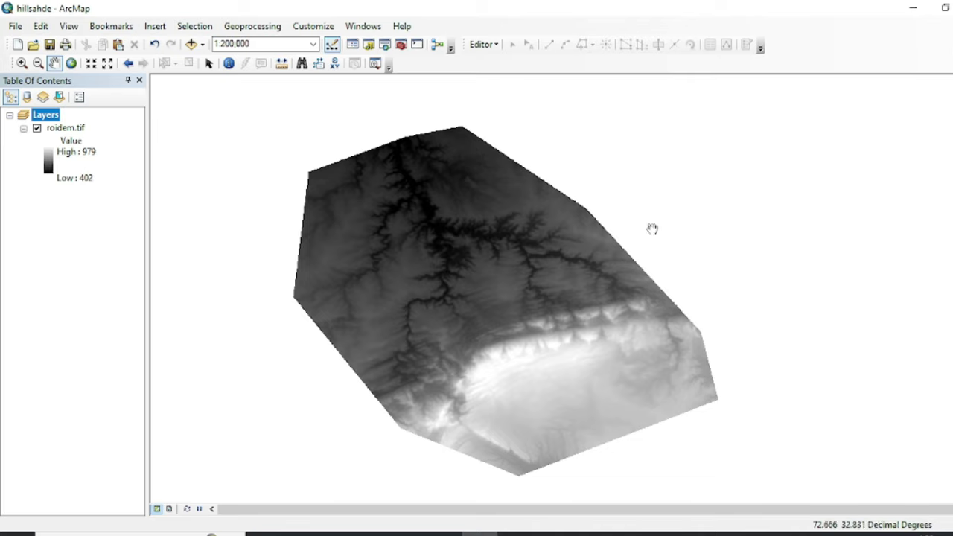
Step: Open the Slope tool from the Surface toolset of Spatial Analyst Tools in ArcToolbox
left_click_drag(532, 220, 530, 230)
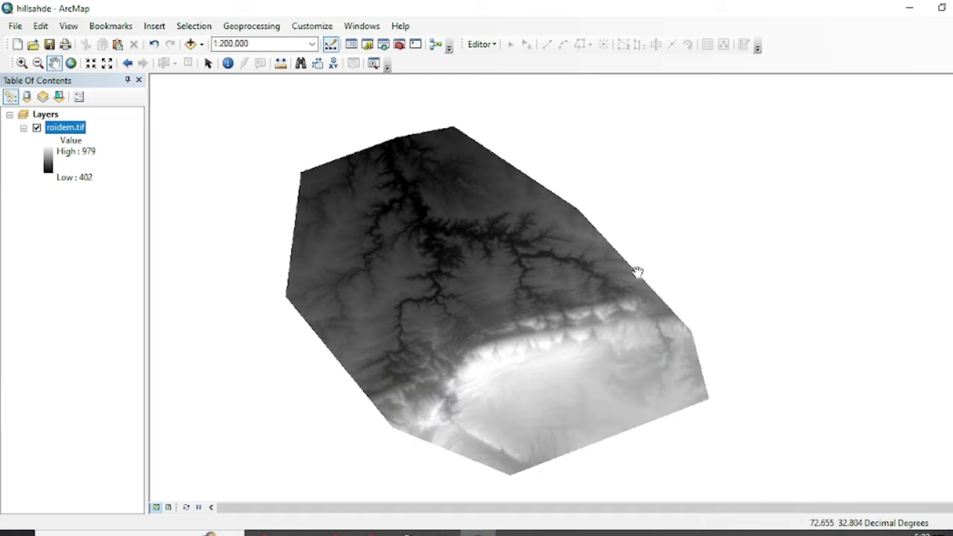
left_click(399, 44)
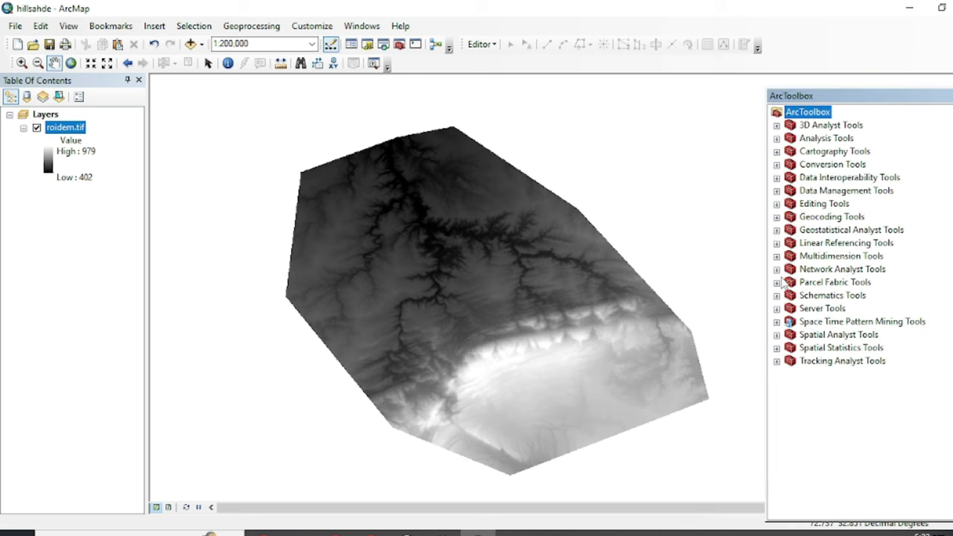
left_click(776, 334)
scroll(790, 344, "down", 1)
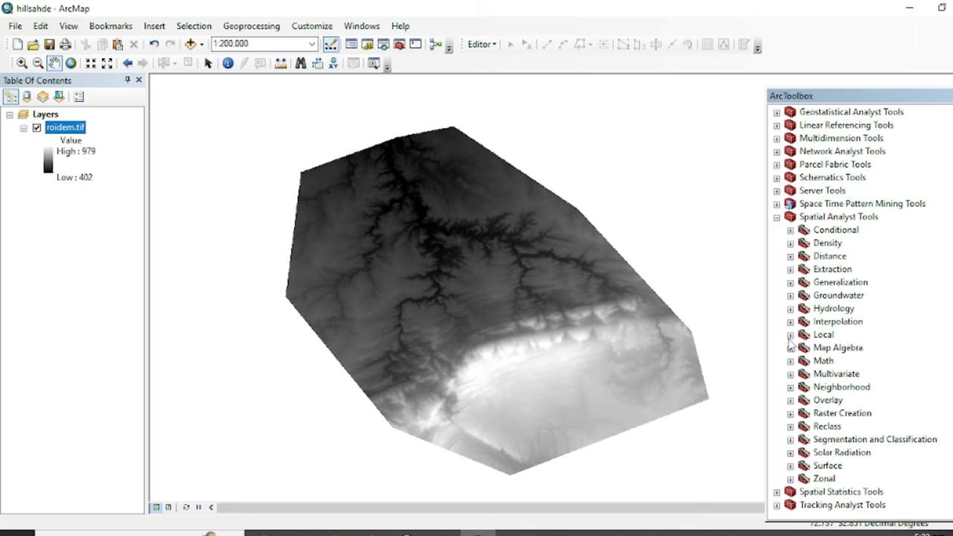
left_click(791, 466)
scroll(793, 469, "down", 1)
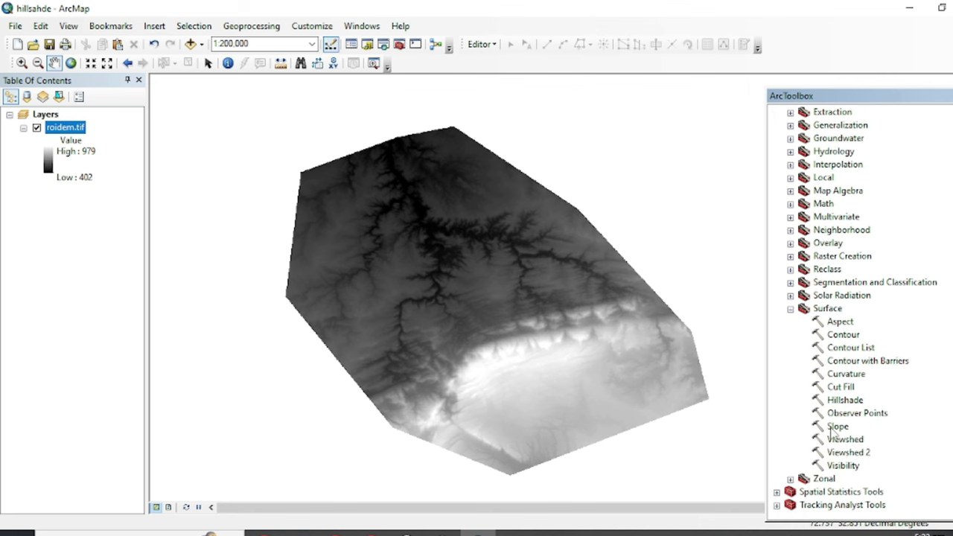
double_click(836, 428)
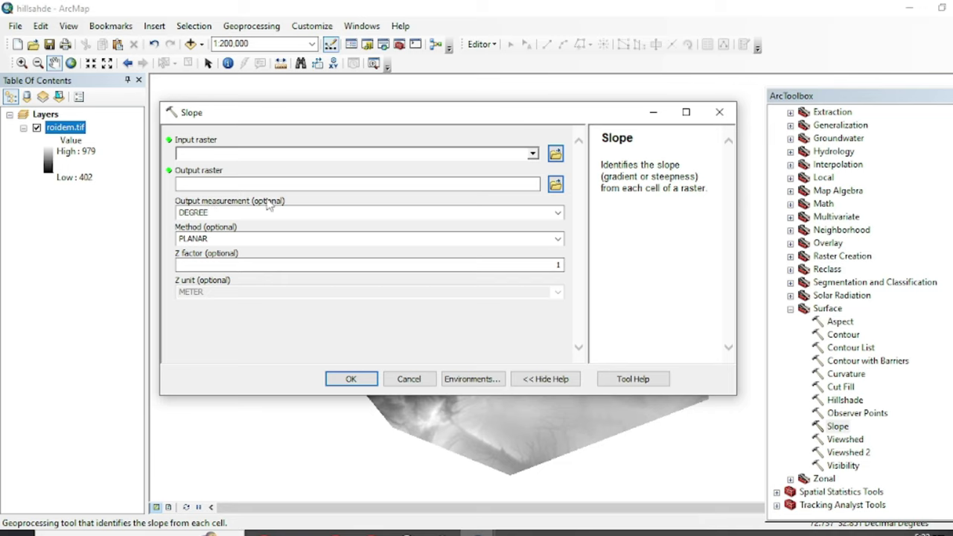
Step: Review the Slope tool's output measurement options and read the help for its Z factor parameter
left_click(559, 214)
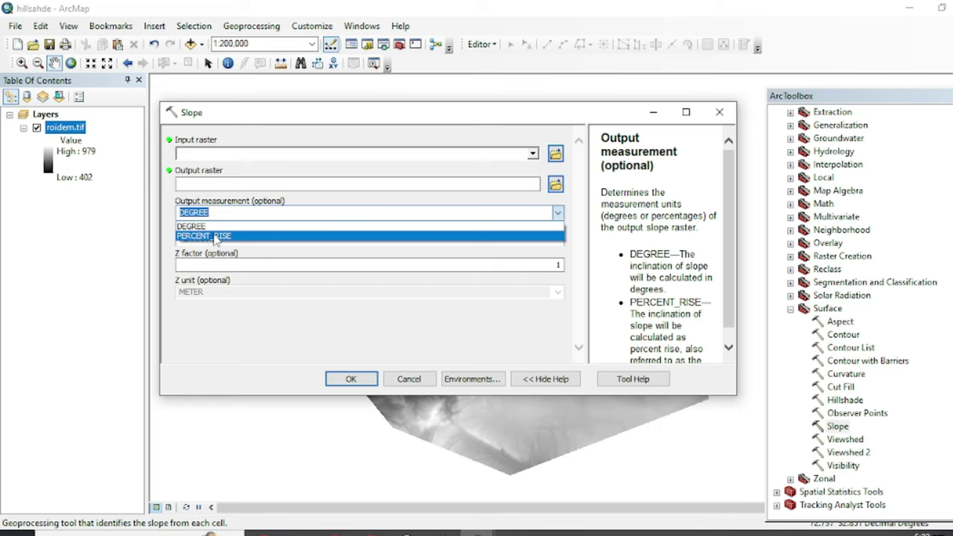
key("Escape")
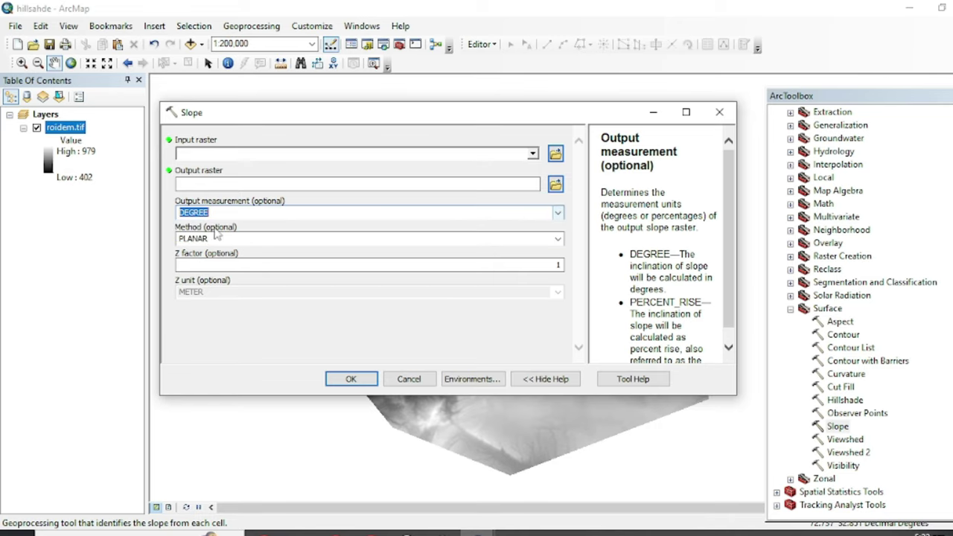
left_click(292, 204)
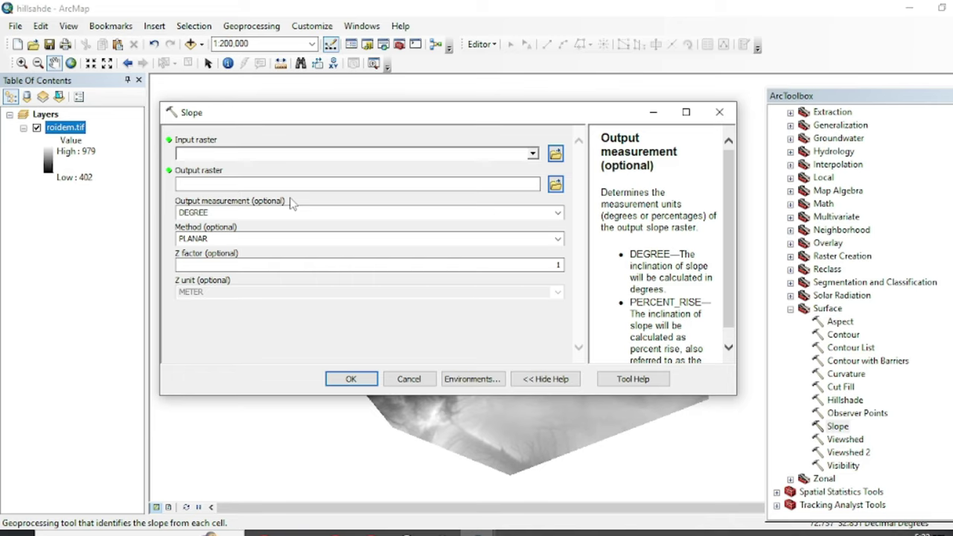
left_click(539, 267)
left_click_drag(602, 137, 674, 358)
left_click(648, 246)
Step: Read the Esri blog article on setting the Z-factor, comparing the correct and wrong hillshade examples and the recommended fixes
scroll(648, 242, "up", 4)
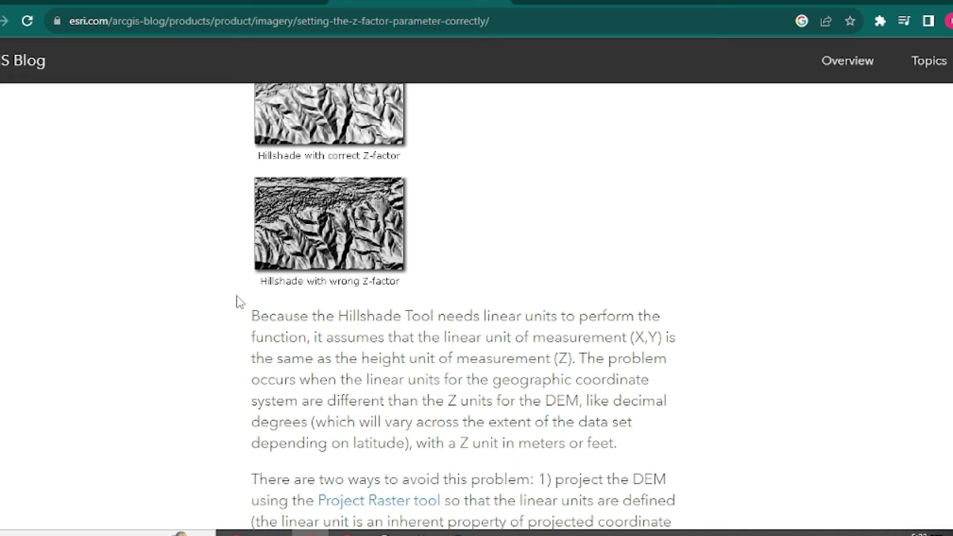
scroll(264, 313, "up", 3)
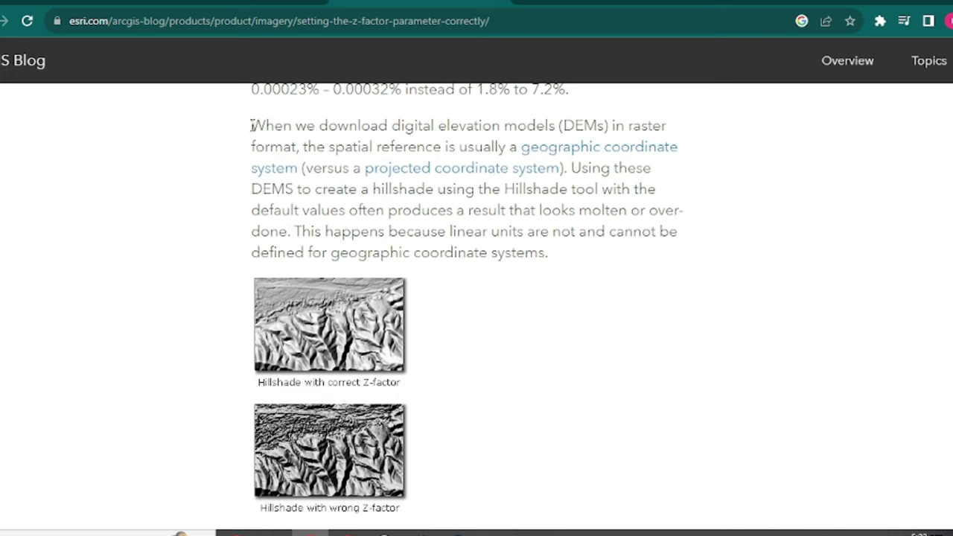
left_click_drag(253, 125, 482, 127)
left_click(546, 125)
scroll(231, 285, "down", 1)
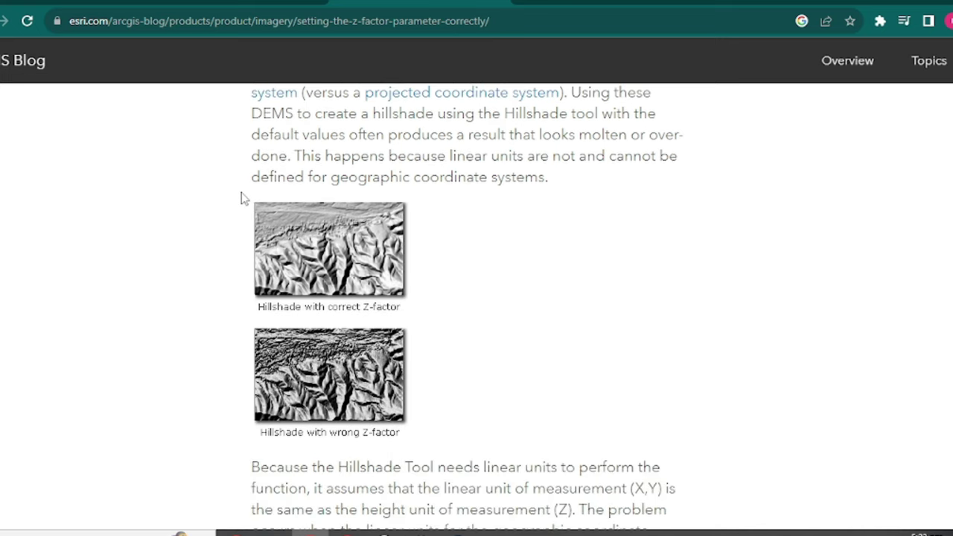
left_click_drag(241, 192, 450, 310)
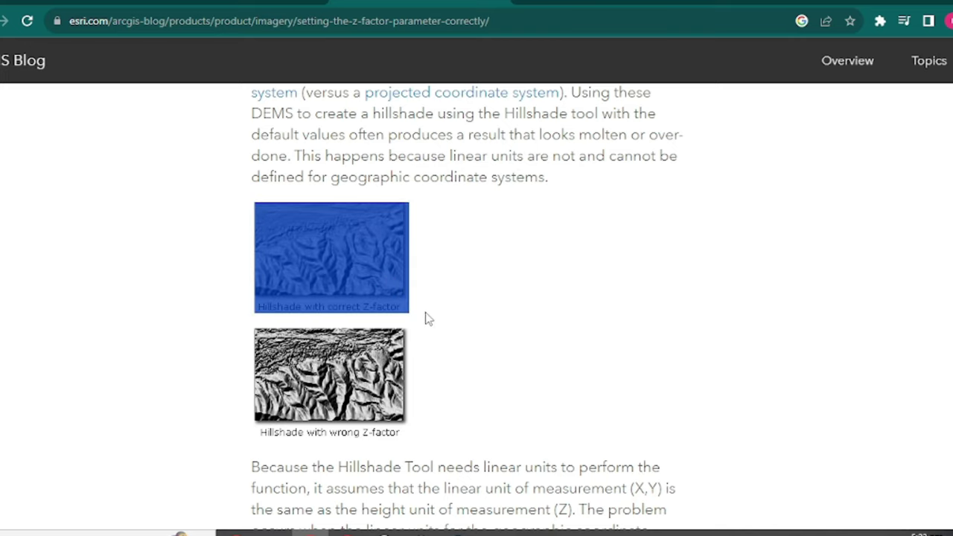
left_click(445, 294)
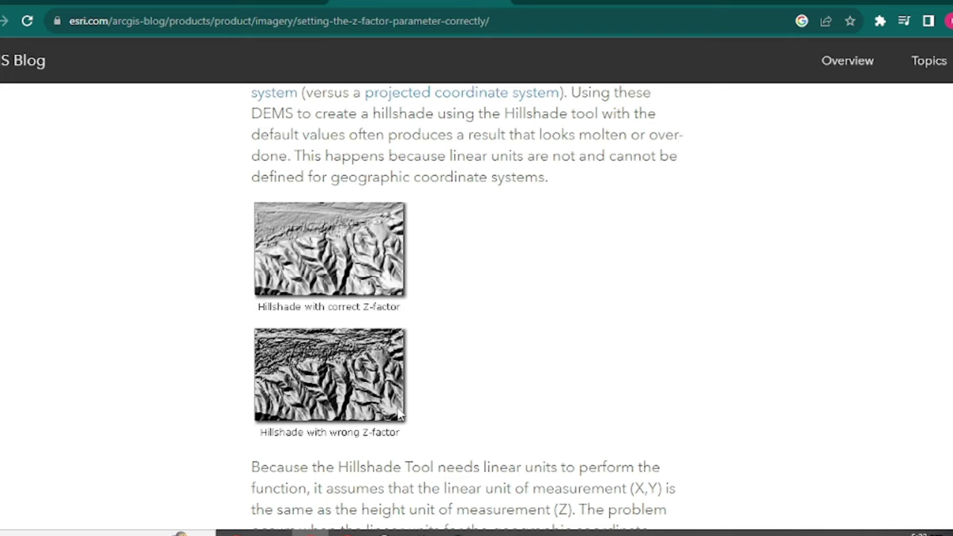
left_click_drag(423, 434, 228, 342)
left_click(240, 323)
scroll(296, 229, "down", 3)
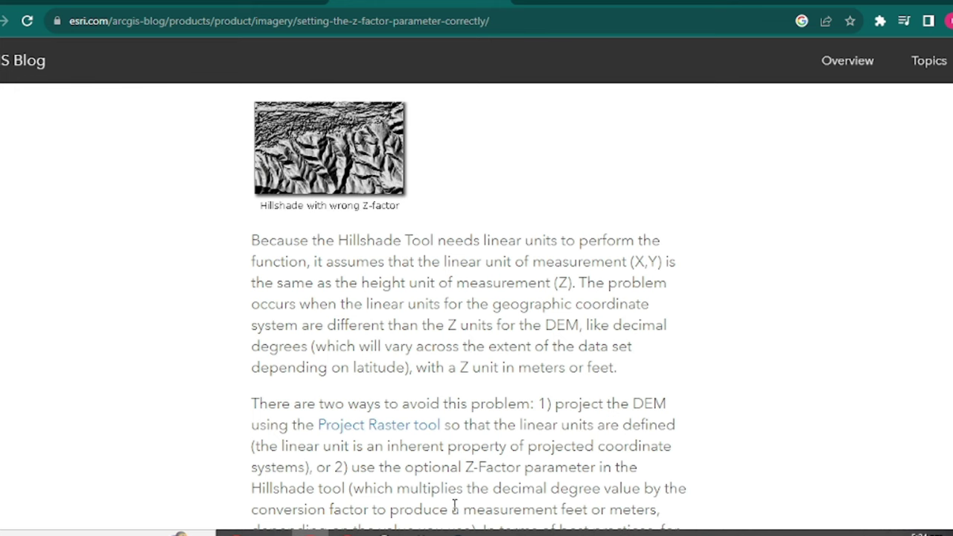
Step: Switch back to ArcMap and close the Slope tool without running it
mouse_move(457, 532)
left_click(526, 484)
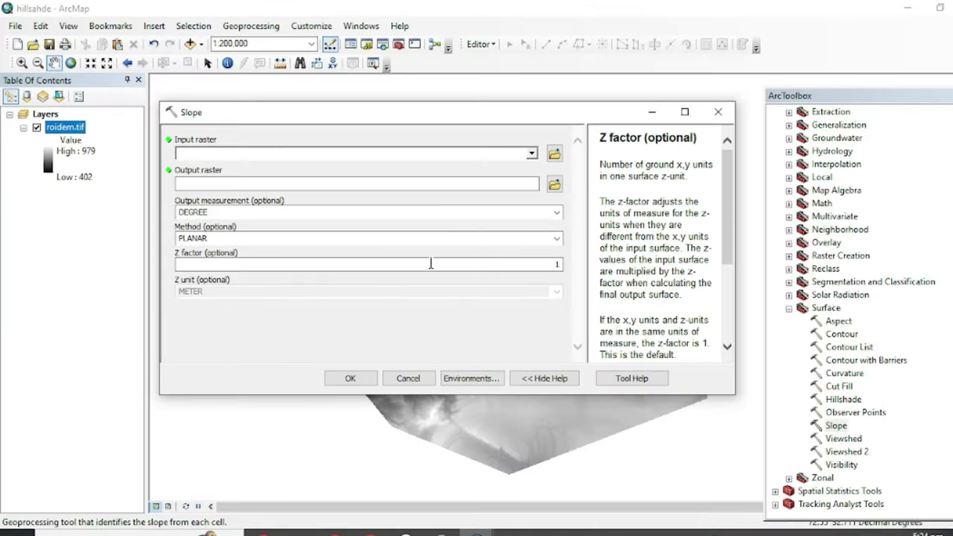
left_click(718, 112)
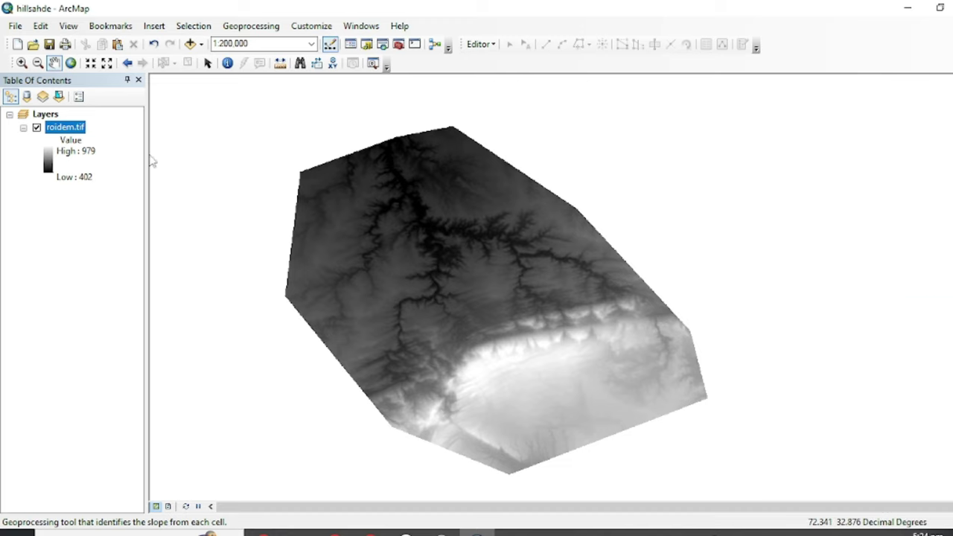
Step: Check the coordinate system of roidem.tif in its layer source properties and close them
right_click(72, 127)
left_click(108, 339)
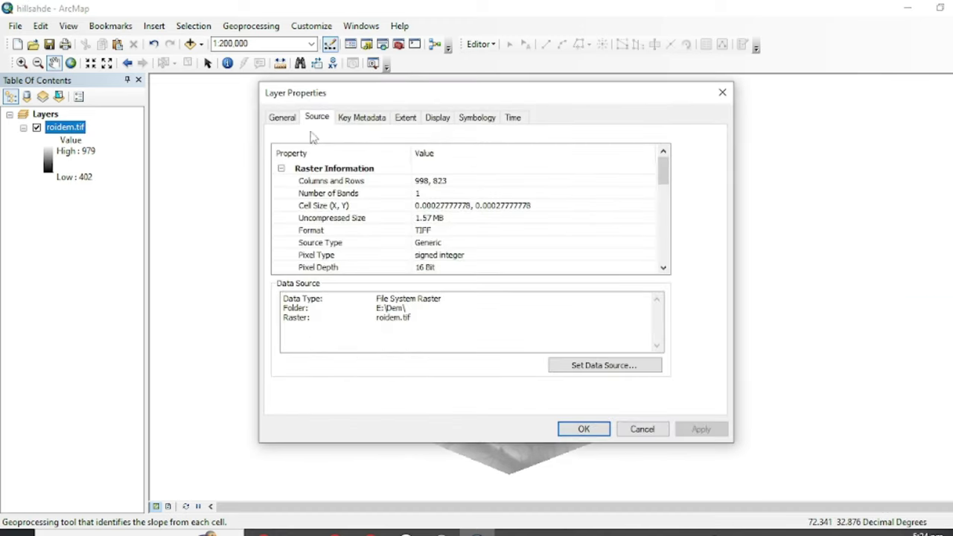
scroll(347, 214, "down", 3)
scroll(347, 214, "down", 4)
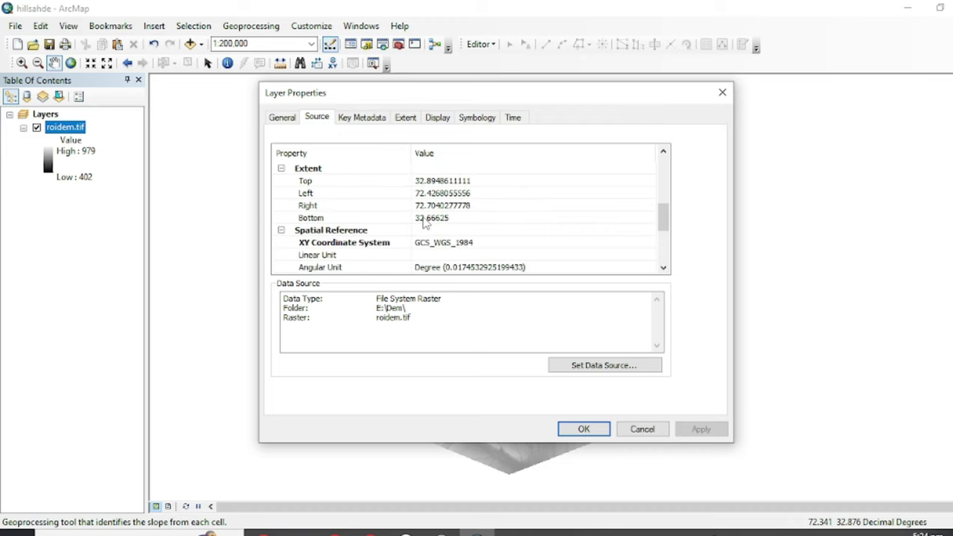
left_click(469, 172)
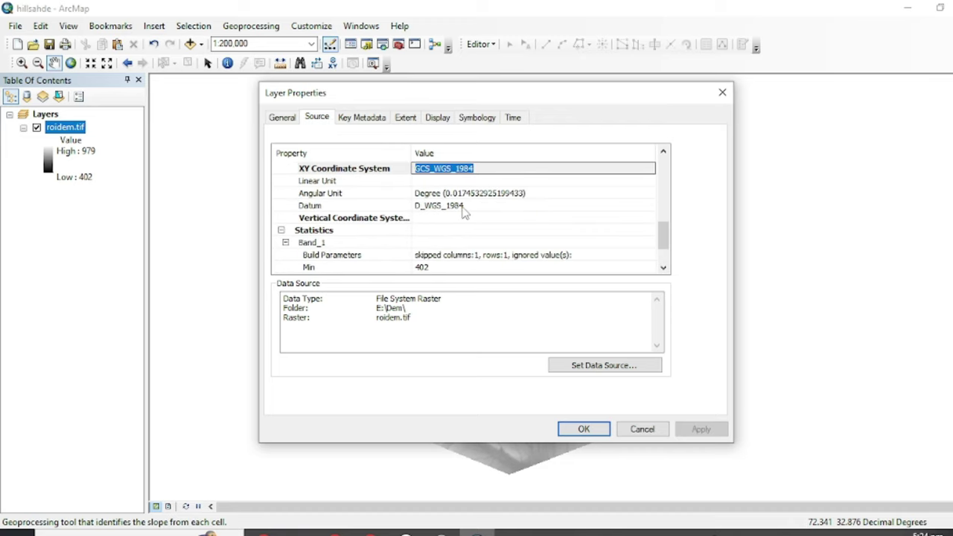
left_click(721, 93)
Step: Find the Project Raster tool with the "project raster" search and open it
left_click_drag(292, 355, 404, 117)
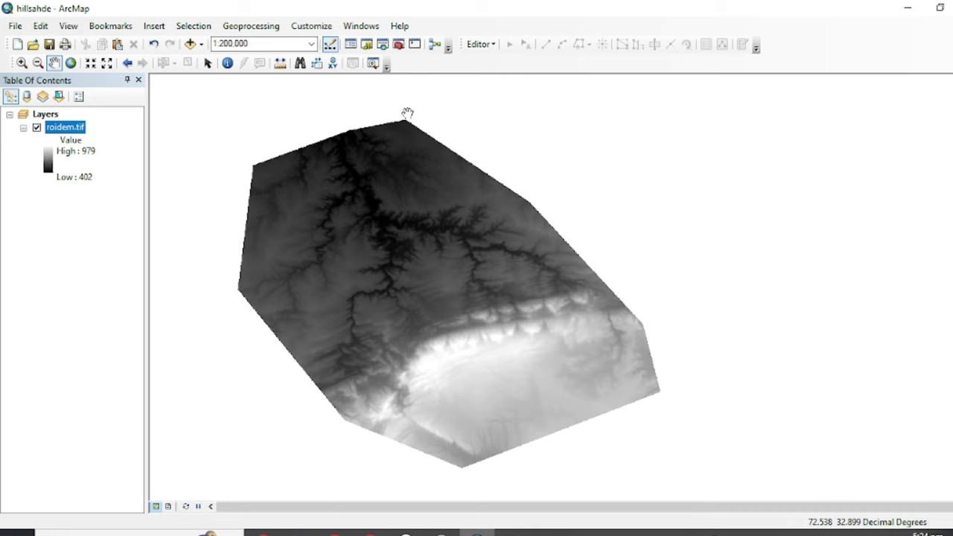
left_click(382, 44)
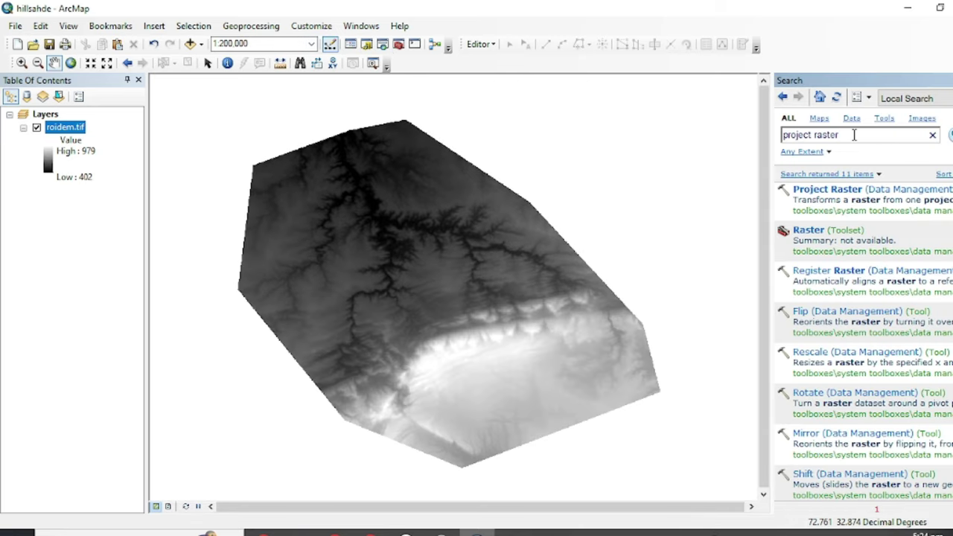
triple_click(854, 135)
left_click(834, 135)
double_click(827, 134)
left_click(813, 135)
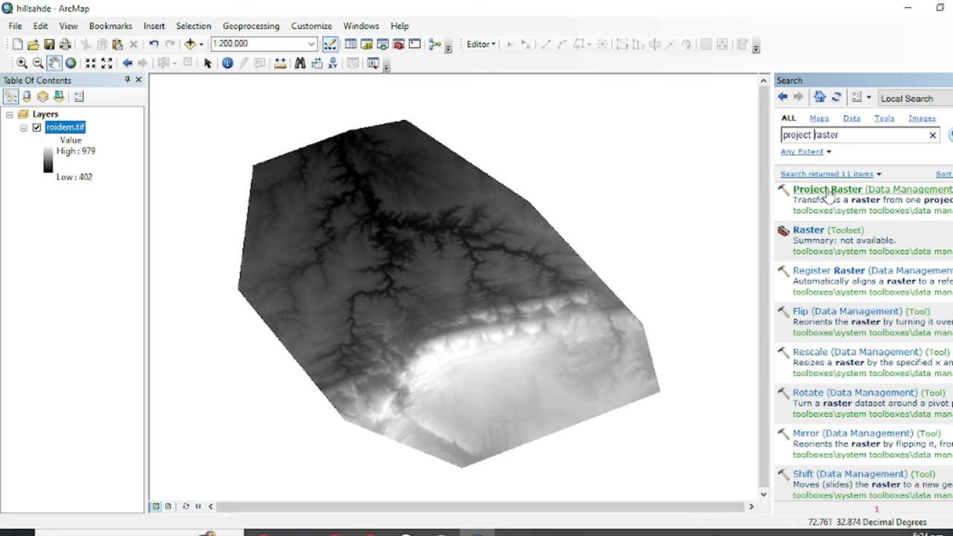
left_click(827, 189)
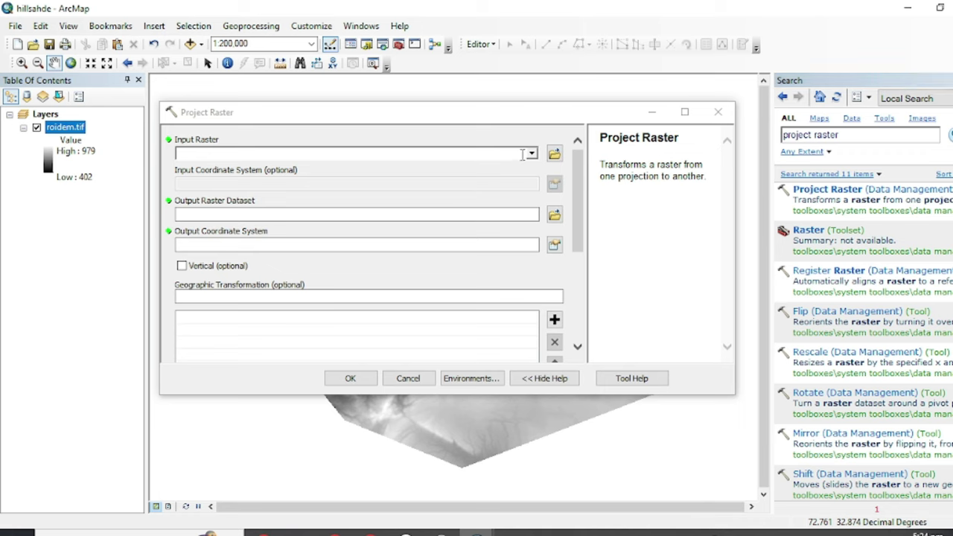
Step: Set roidem.tif as the input raster and save the output raster dataset as projDEM.tif in the E:\Dem folder
left_click(532, 155)
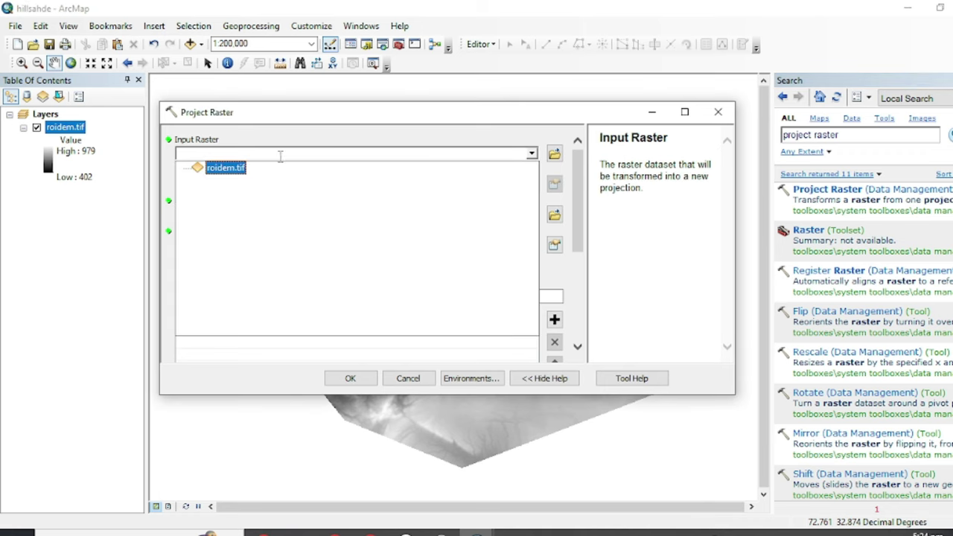
left_click(225, 168)
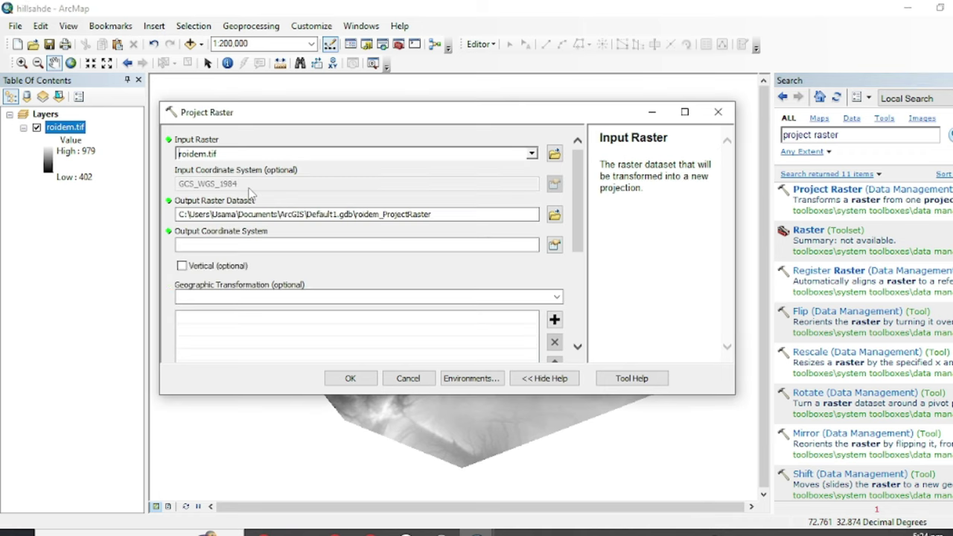
left_click(553, 215)
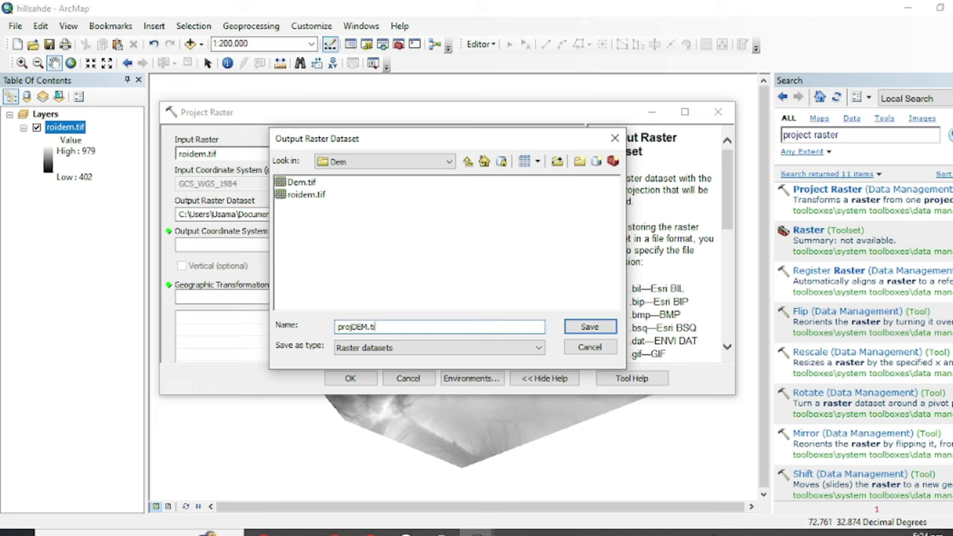
type("projDEM.tif")
left_click(589, 347)
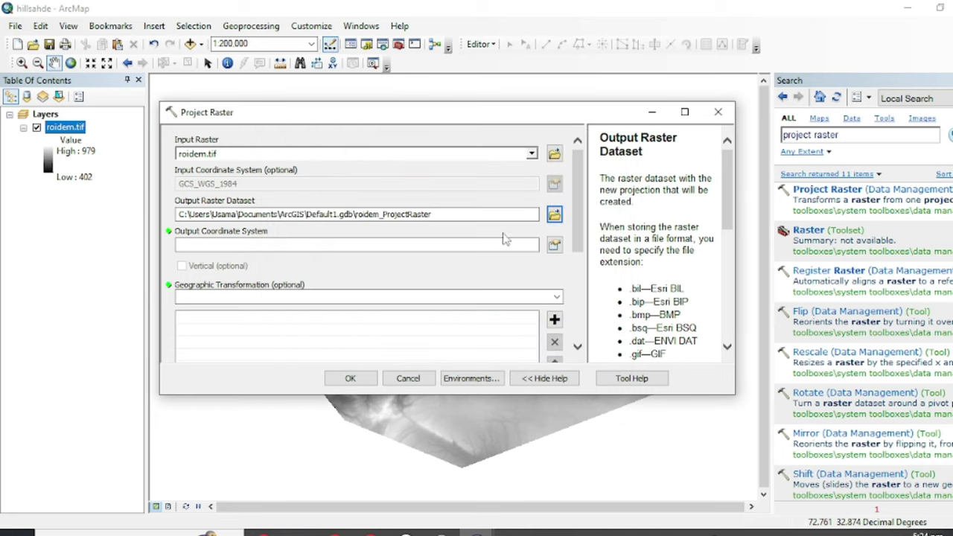
Step: Set the output coordinate system to WGS 1984 UTM Zone 43N and run Project Raster
left_click(554, 245)
left_click(403, 158)
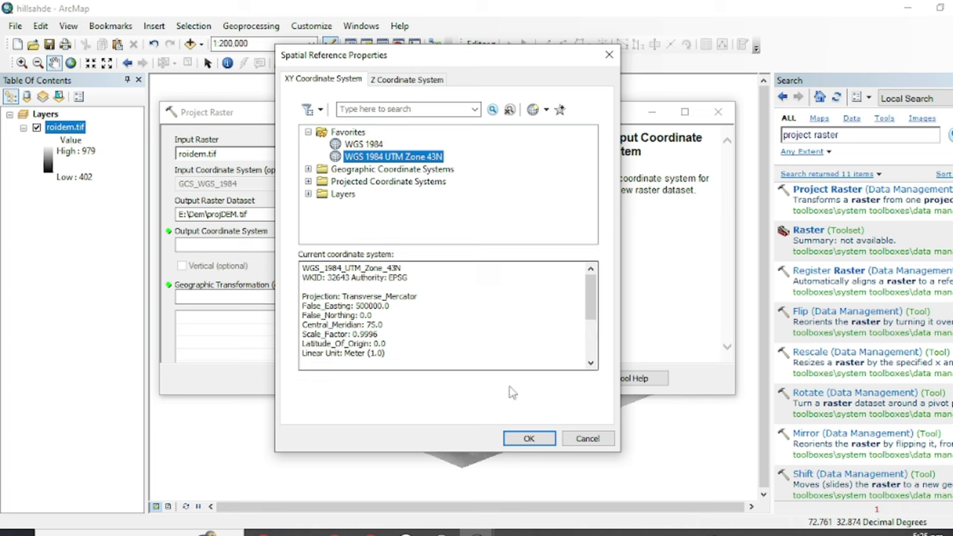
left_click(526, 439)
left_click(350, 378)
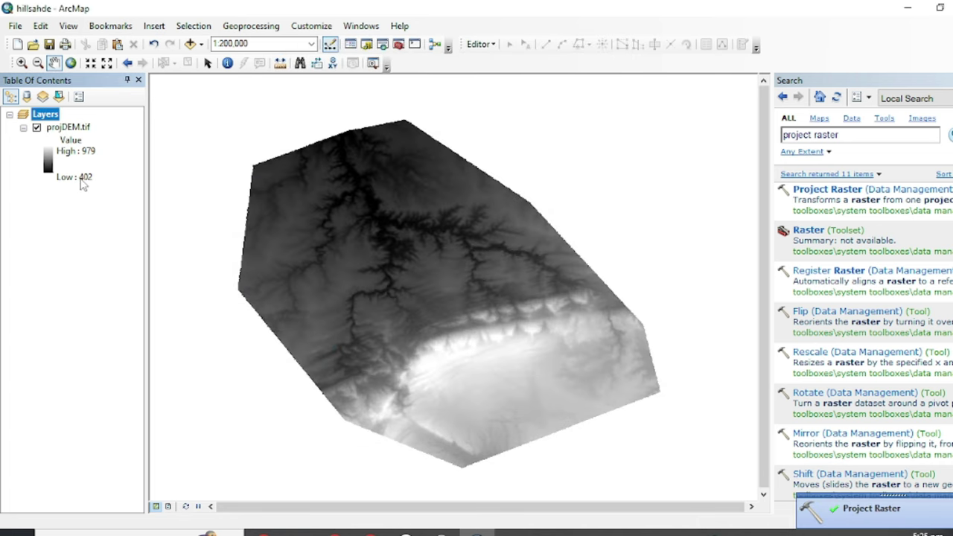
Step: Check the spatial reference and linear unit of projDEM.tif in its layer source properties and close them
right_click(73, 128)
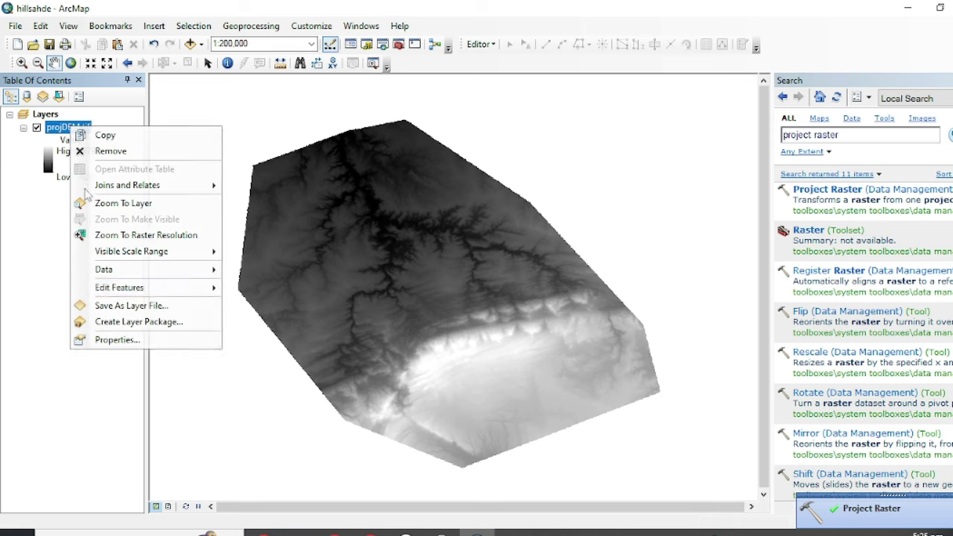
left_click(104, 339)
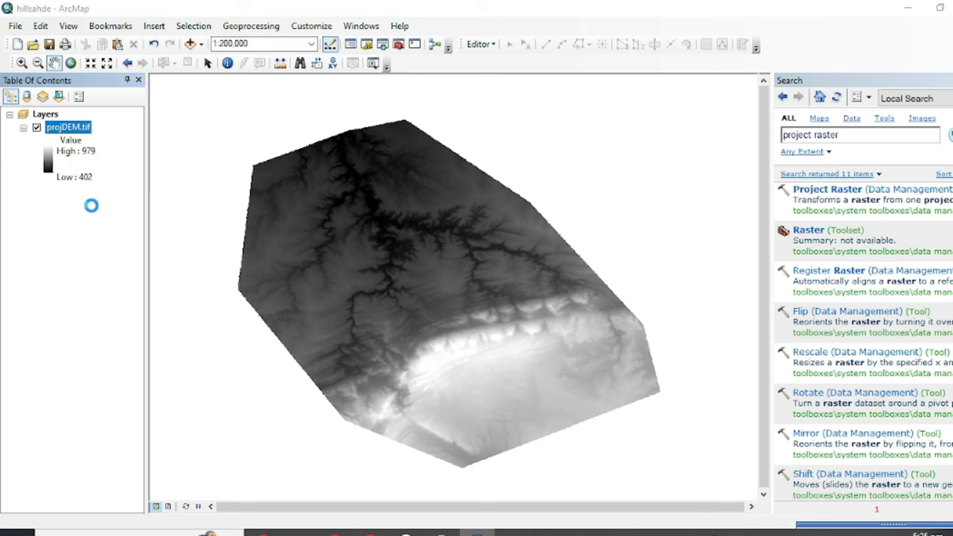
scroll(358, 183, "down", 5)
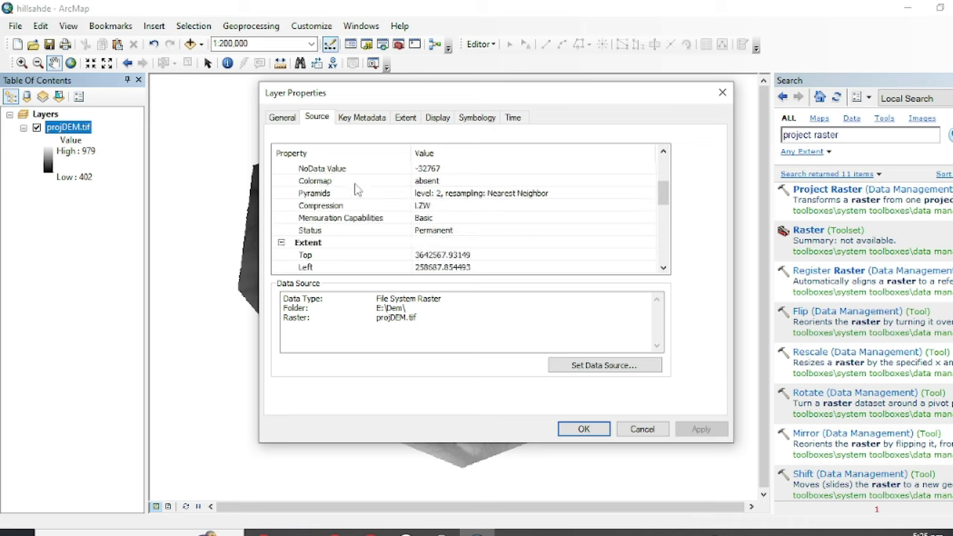
scroll(356, 190, "down", 1)
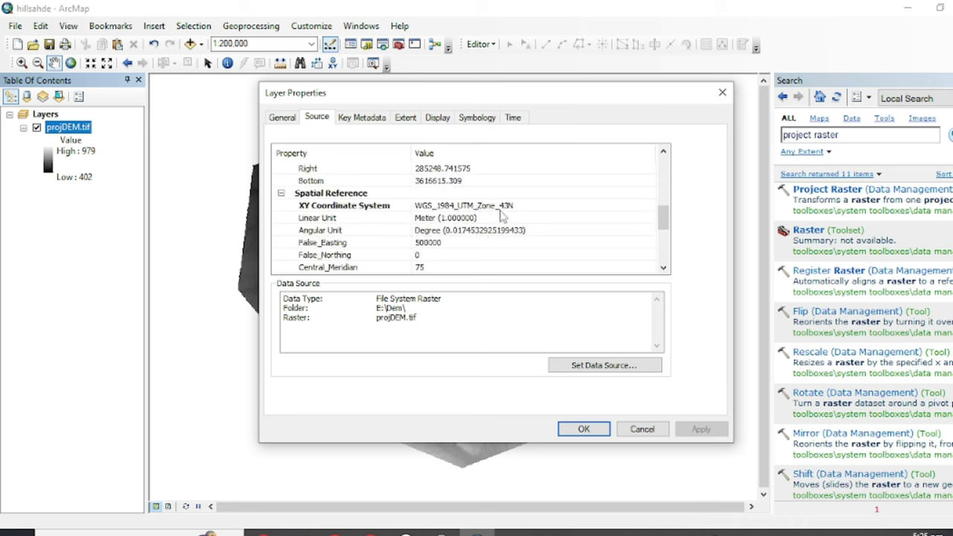
left_click(721, 92)
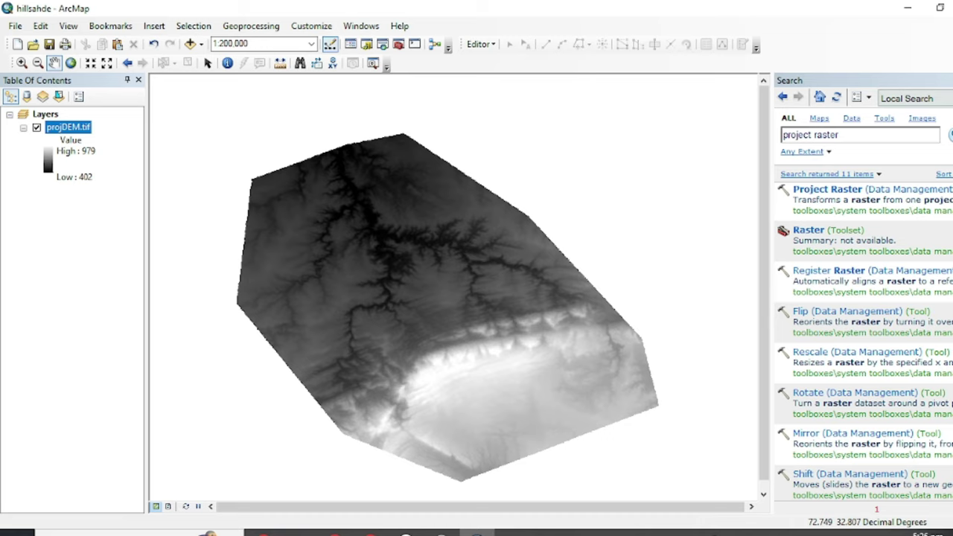
Step: Run the Slope tool on projDEM.tif with degree measurement, planar method and Z factor 1, saving the output as slop.tif in E:\Dem
left_click(398, 44)
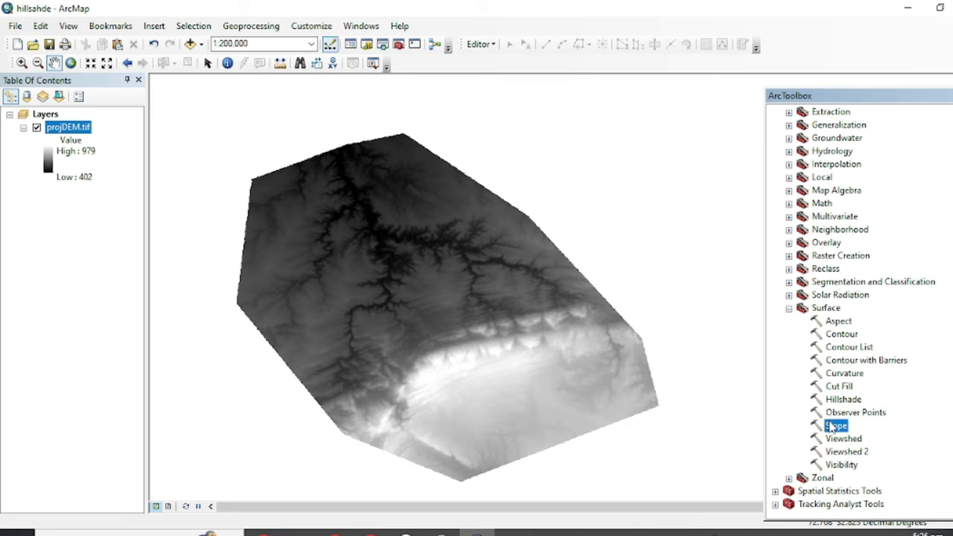
double_click(832, 426)
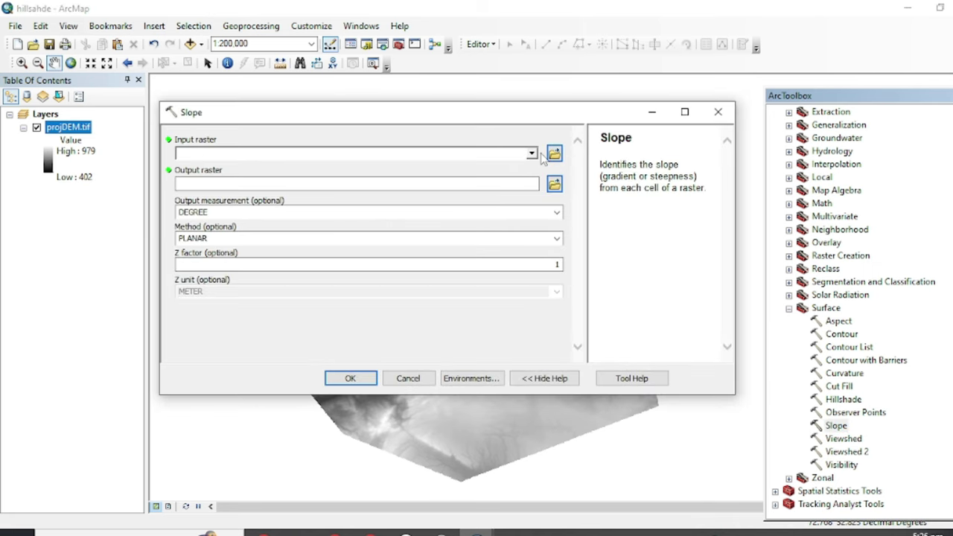
left_click(532, 154)
left_click(226, 172)
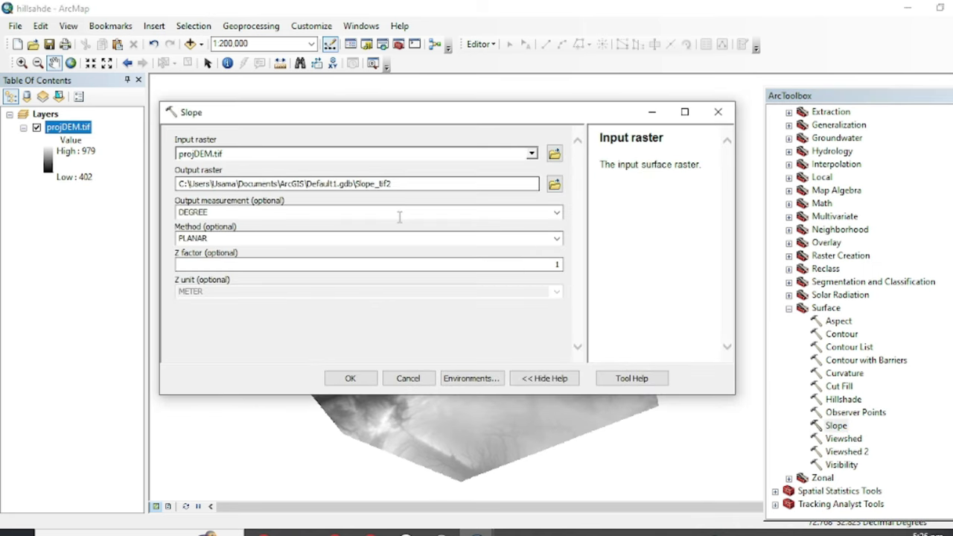
left_click(554, 184)
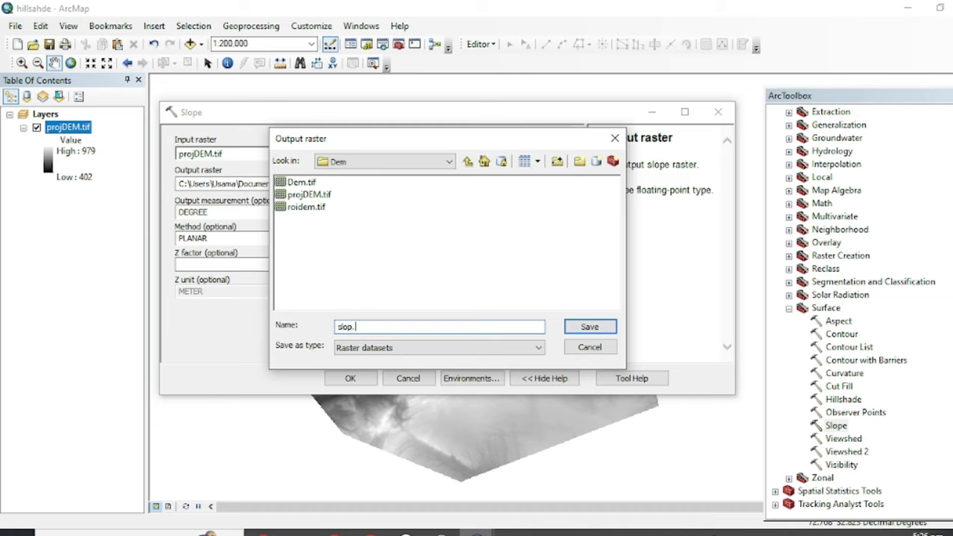
left_click(584, 331)
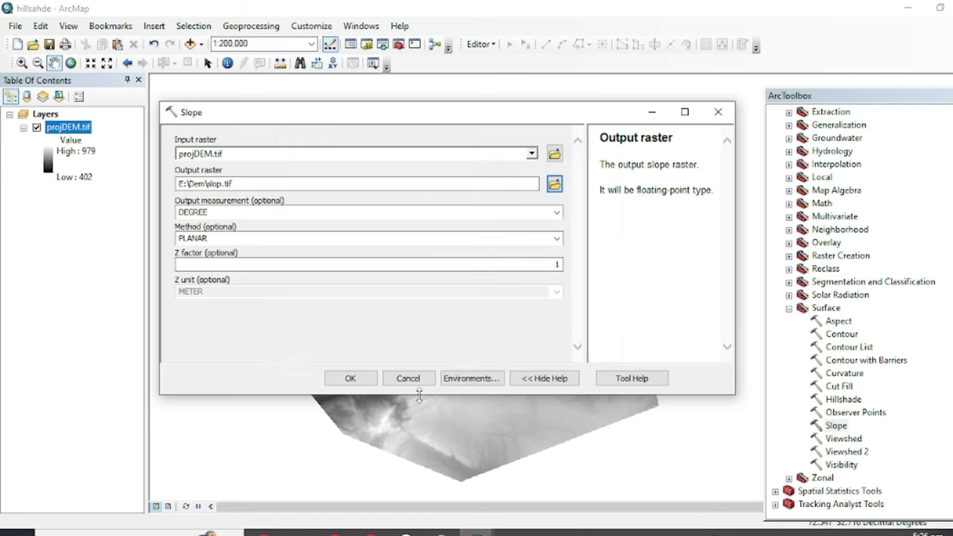
left_click_drag(426, 111, 649, 266)
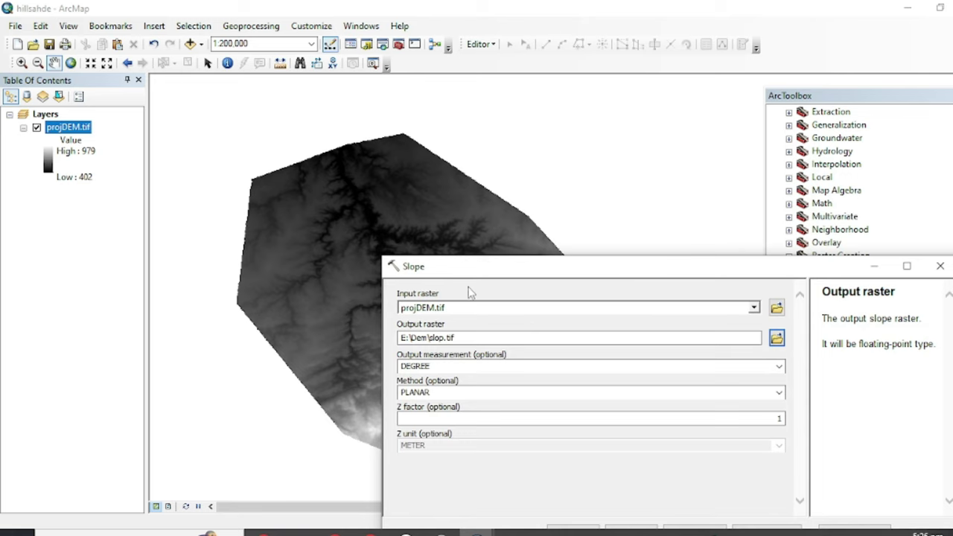
left_click_drag(504, 280, 453, 112)
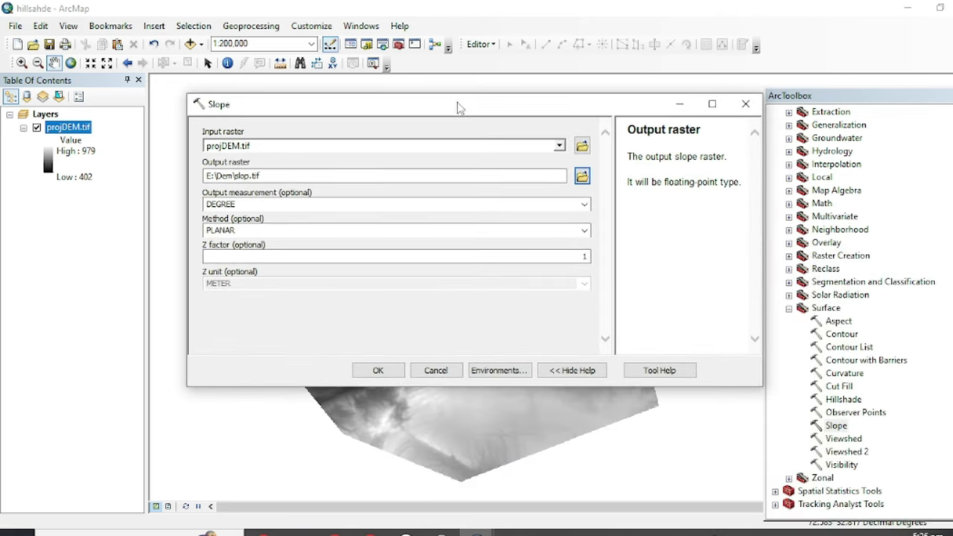
left_click(378, 371)
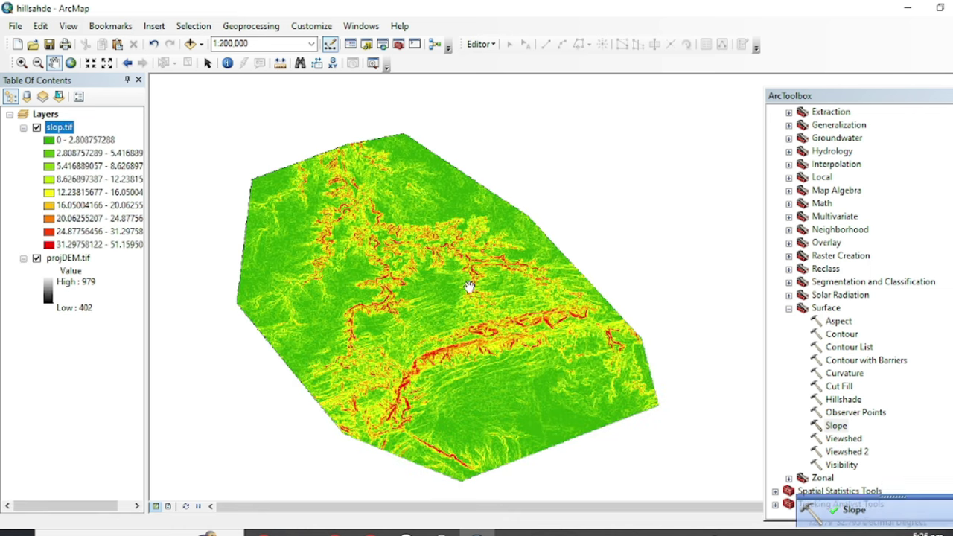
left_click_drag(481, 320, 473, 324)
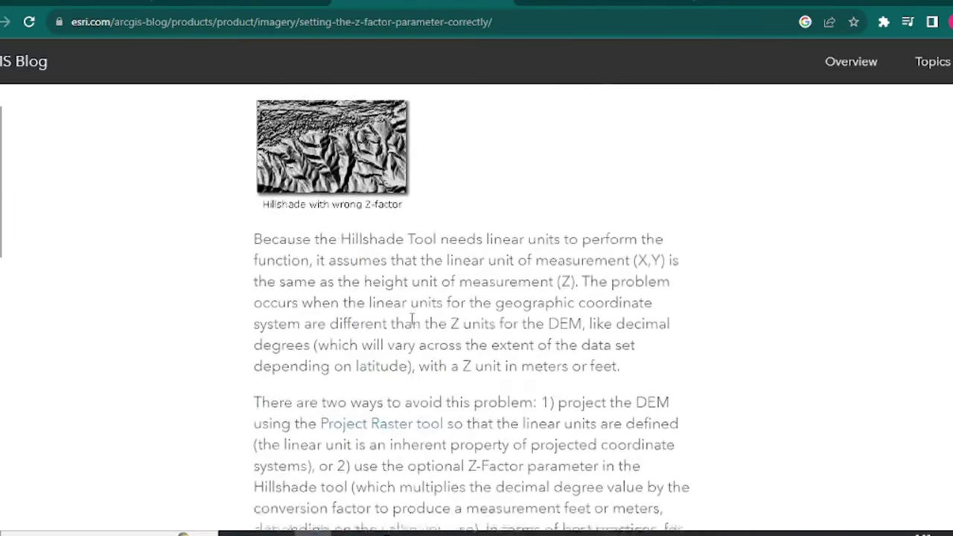
Step: In the browser, examine Esri's article on setting the Z-factor parameter correctly, including its table of Z factors by latitude
scroll(411, 319, "down", 2)
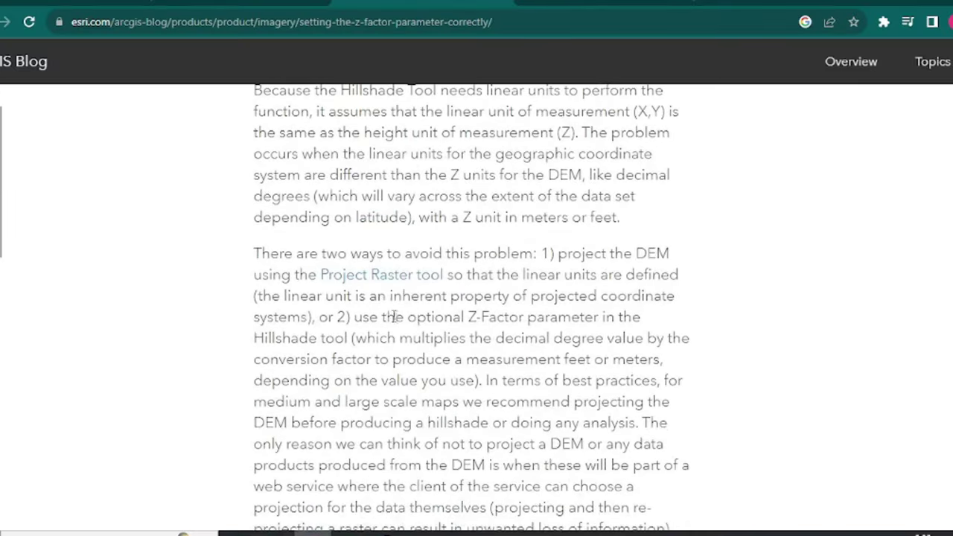
scroll(346, 296, "down", 1)
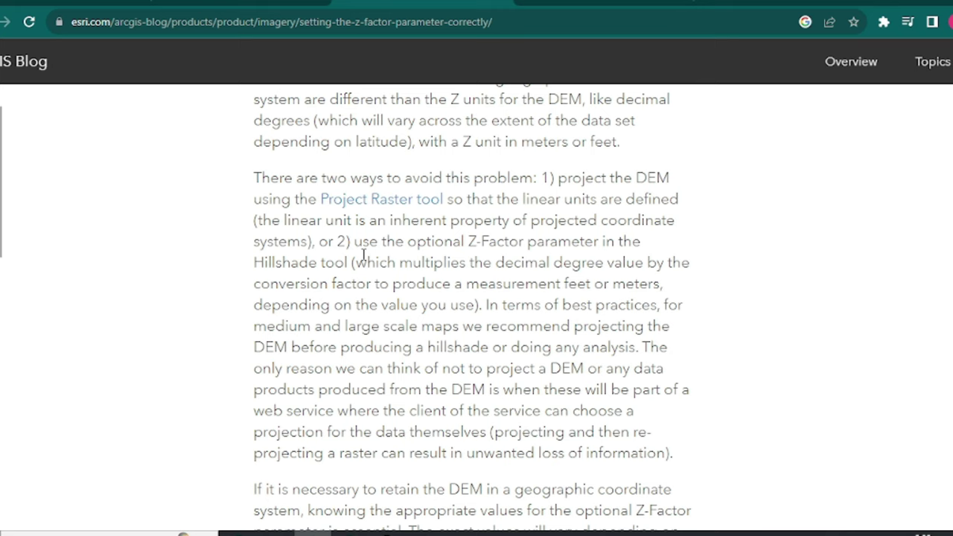
scroll(363, 256, "down", 10)
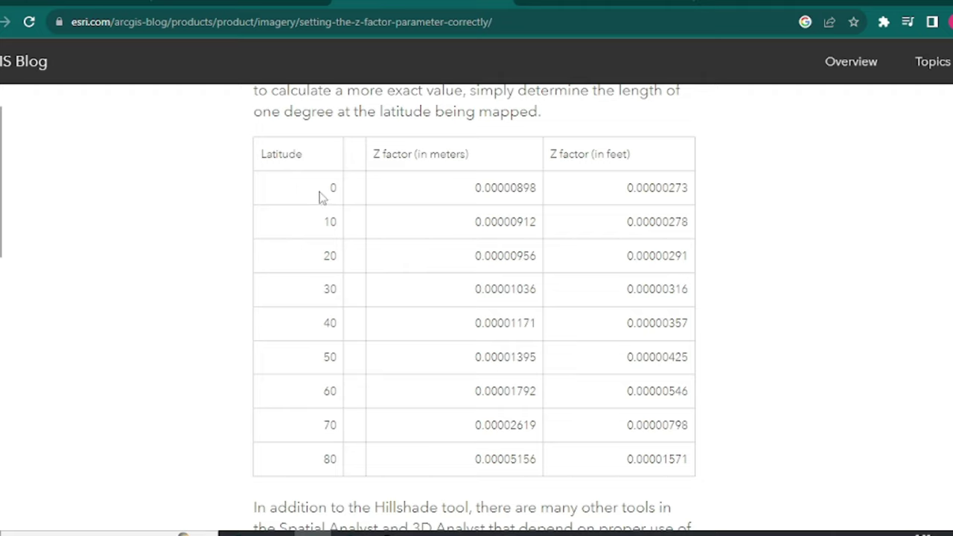
left_click_drag(477, 189, 563, 190)
left_click(436, 195)
left_click_drag(496, 187, 527, 188)
left_click_drag(442, 189, 519, 188)
left_click(506, 211)
scroll(464, 186, "up", 10)
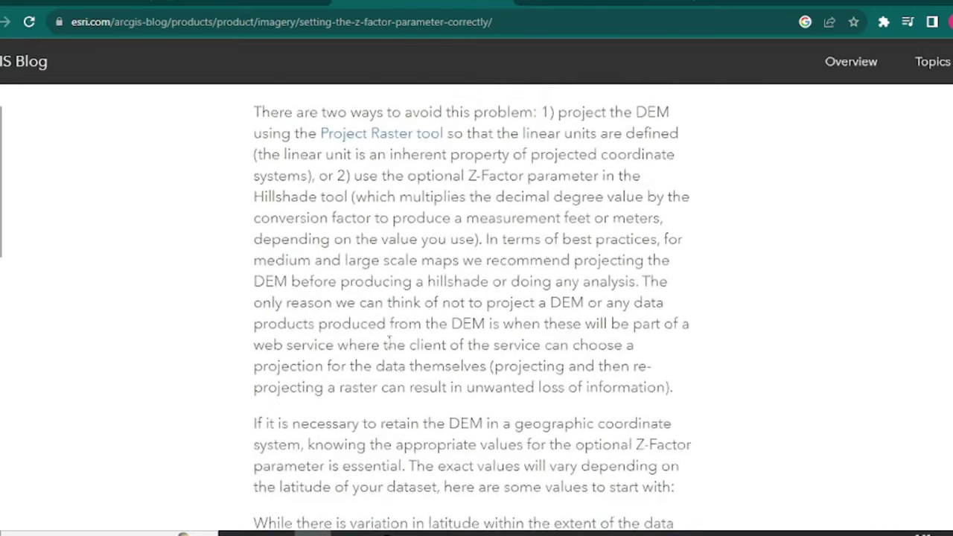
scroll(379, 345, "up", 10)
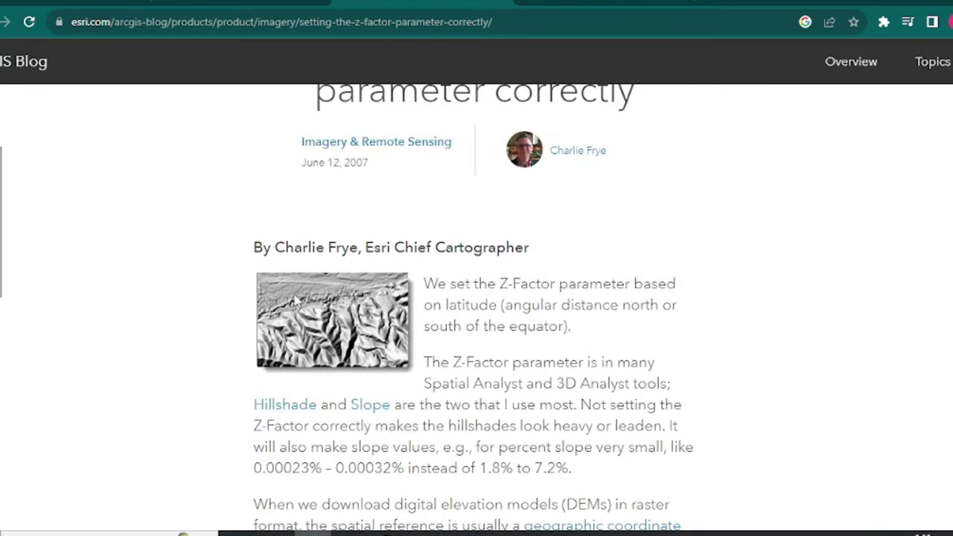
scroll(291, 292, "down", 4)
scroll(291, 292, "down", 15)
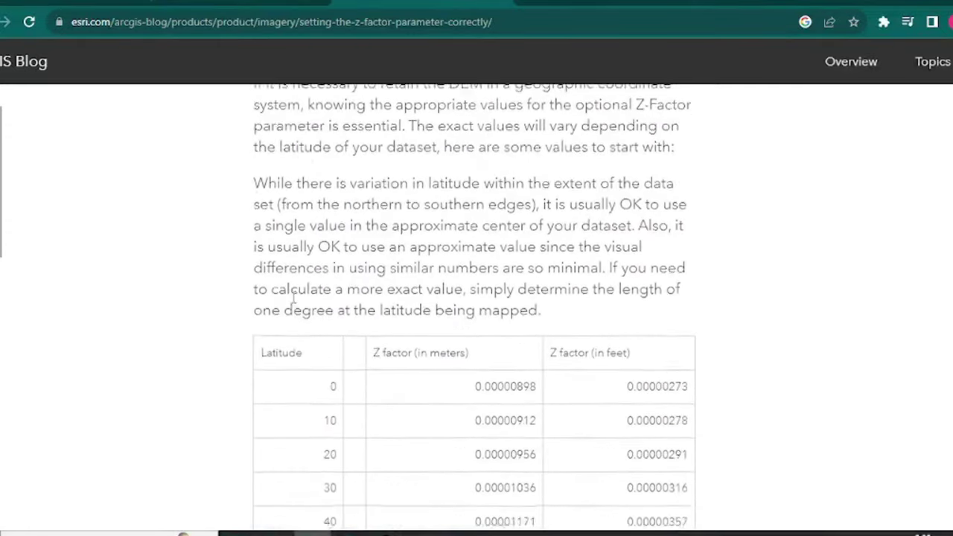
scroll(447, 319, "down", 2)
scroll(130, 195, "up", 3)
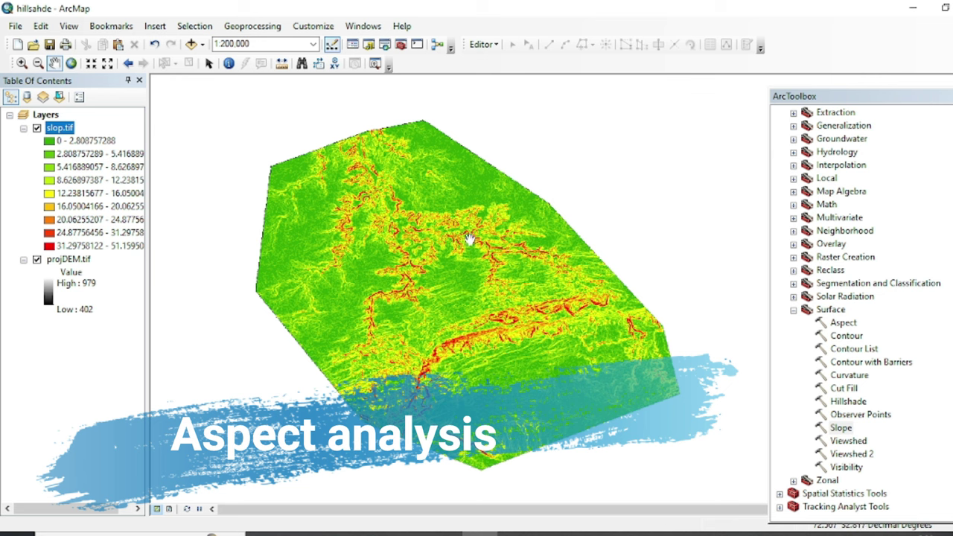
Step: Back in ArcMap, hide the slop.tif layer and run the planar Aspect tool on projDEM.tif, saving the output as aspect.tif in E:\Dem
left_click_drag(470, 239, 490, 249)
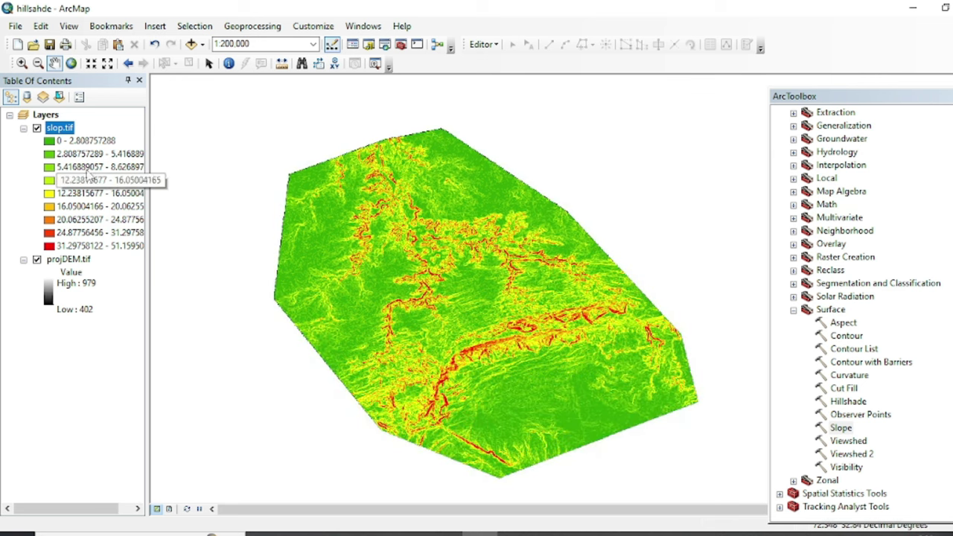
left_click(36, 129)
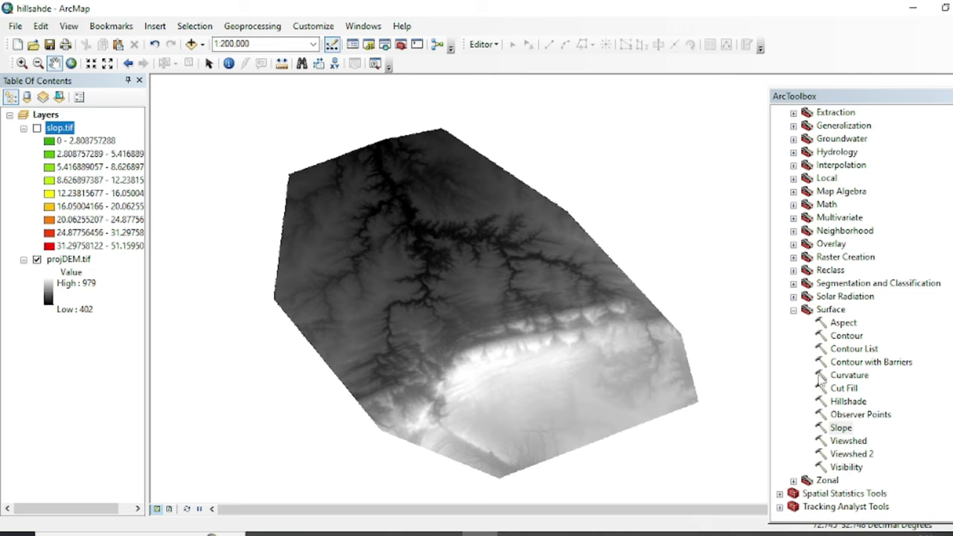
double_click(844, 324)
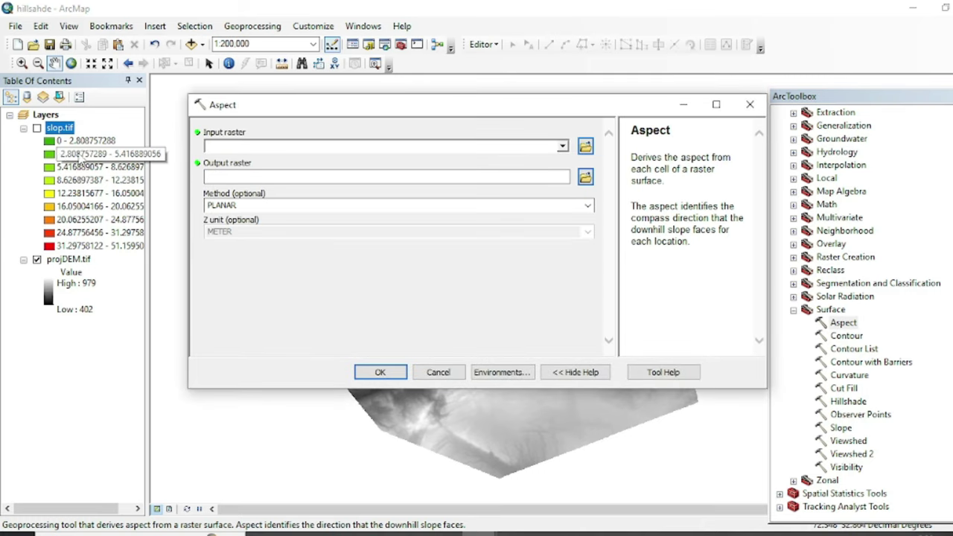
left_click(562, 146)
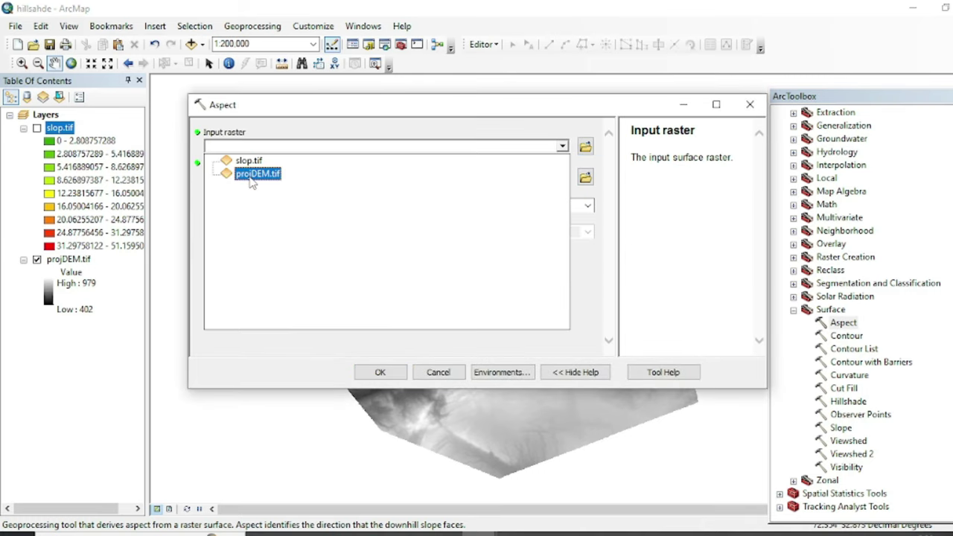
left_click(586, 177)
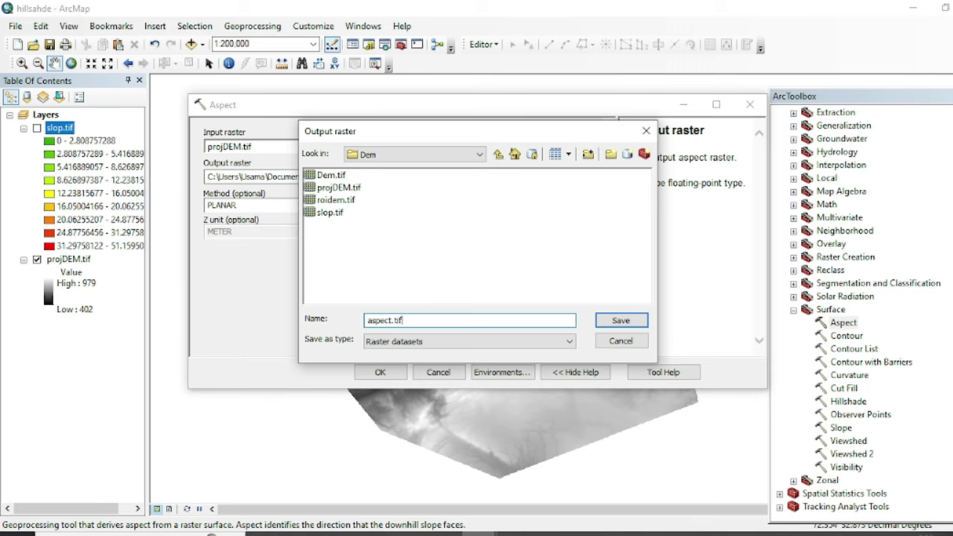
left_click(621, 321)
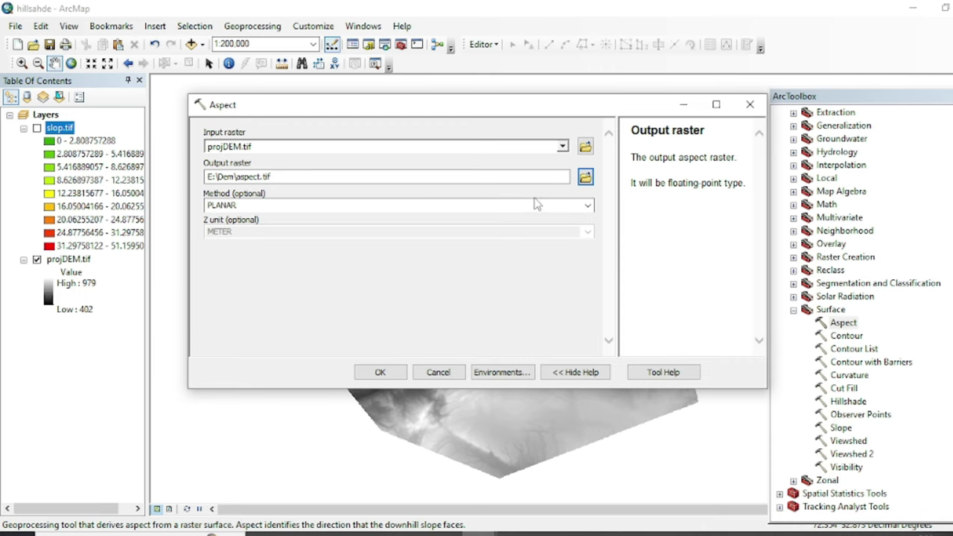
left_click(377, 371)
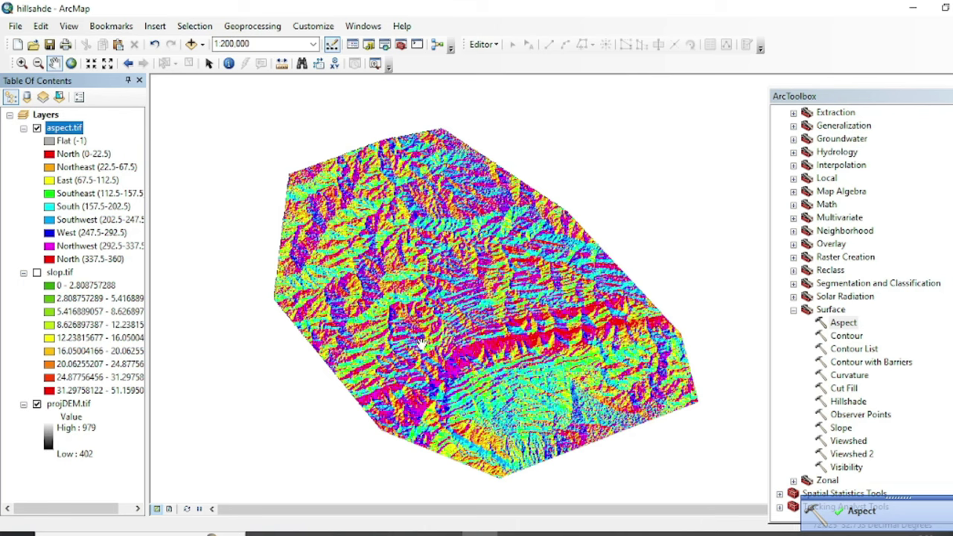
left_click_drag(422, 344, 408, 336)
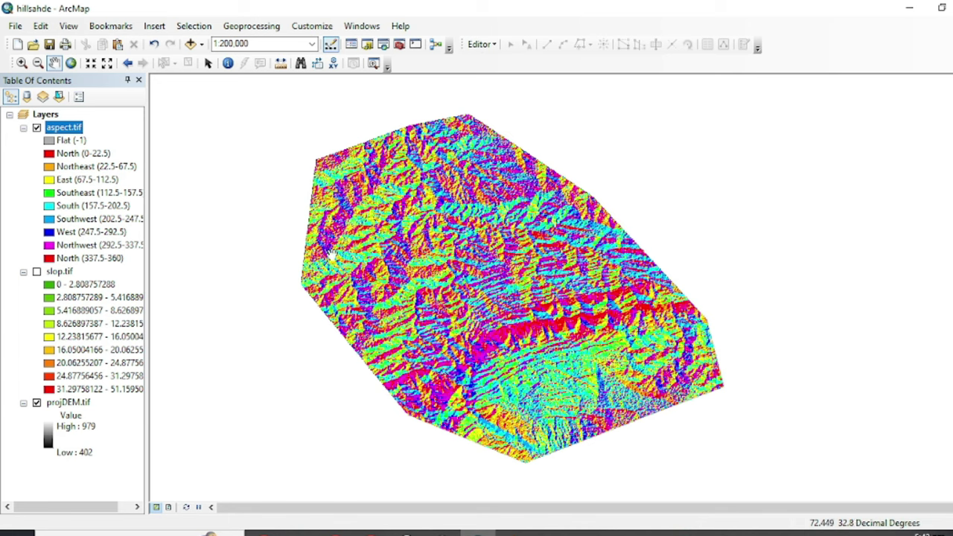
left_click_drag(430, 203, 425, 202)
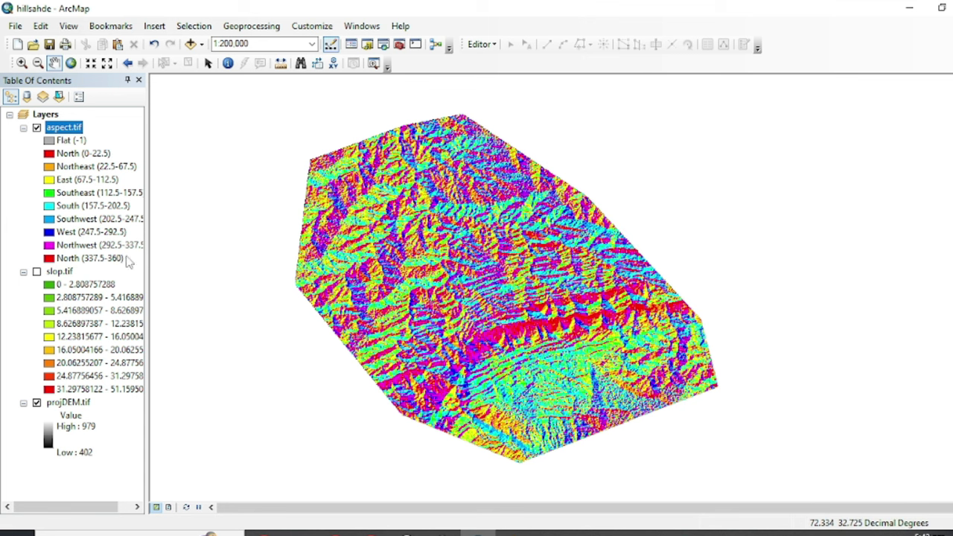
Step: Hide the aspect.tif layer and open the Hillshade tool from the Surface toolset
left_click(399, 44)
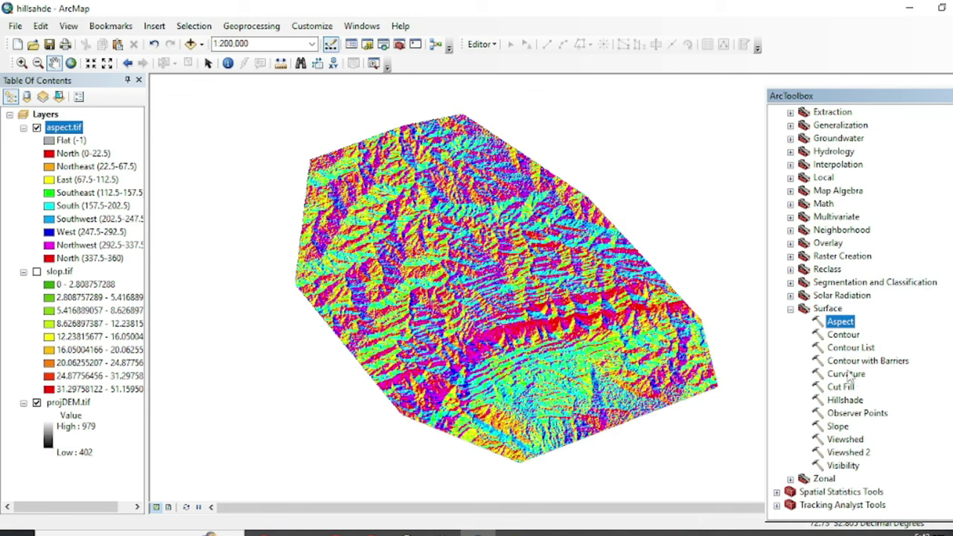
left_click(845, 400)
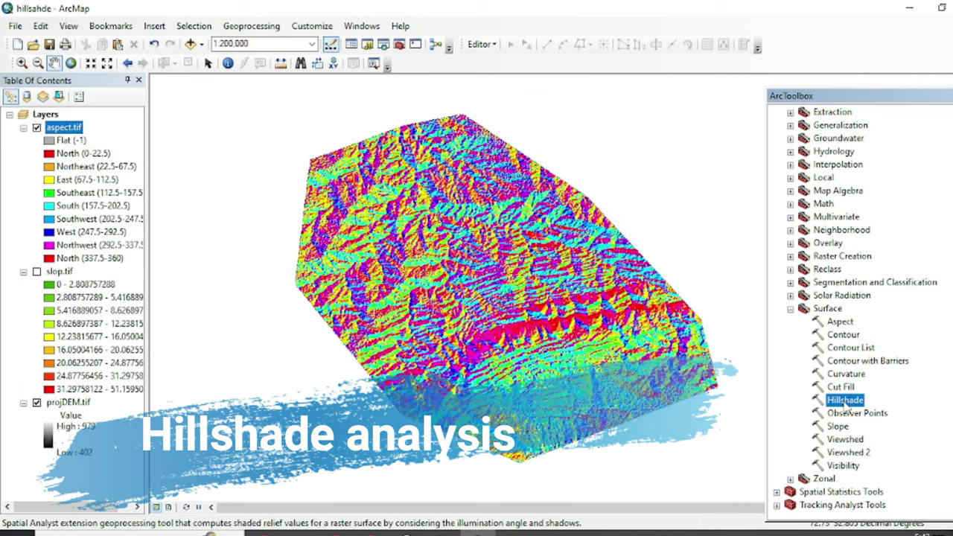
left_click(36, 127)
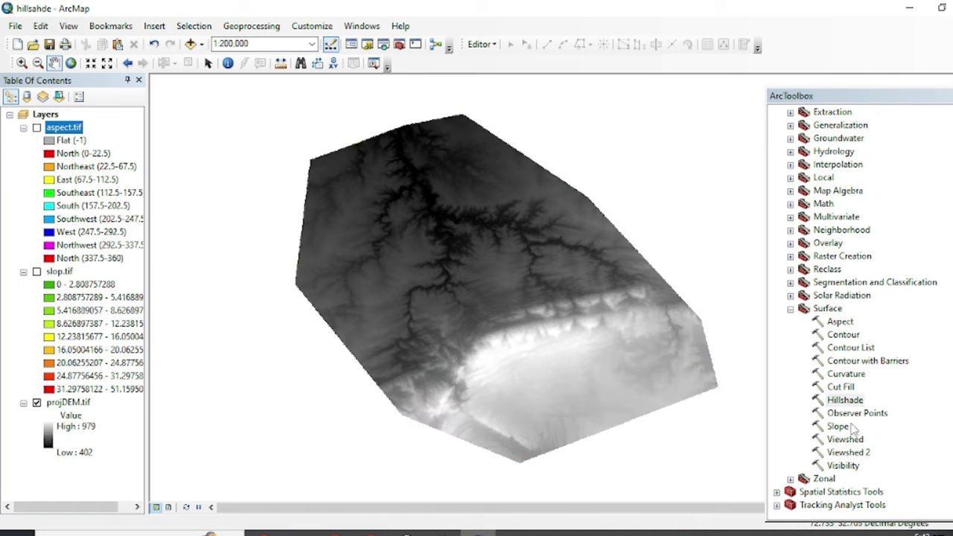
double_click(845, 400)
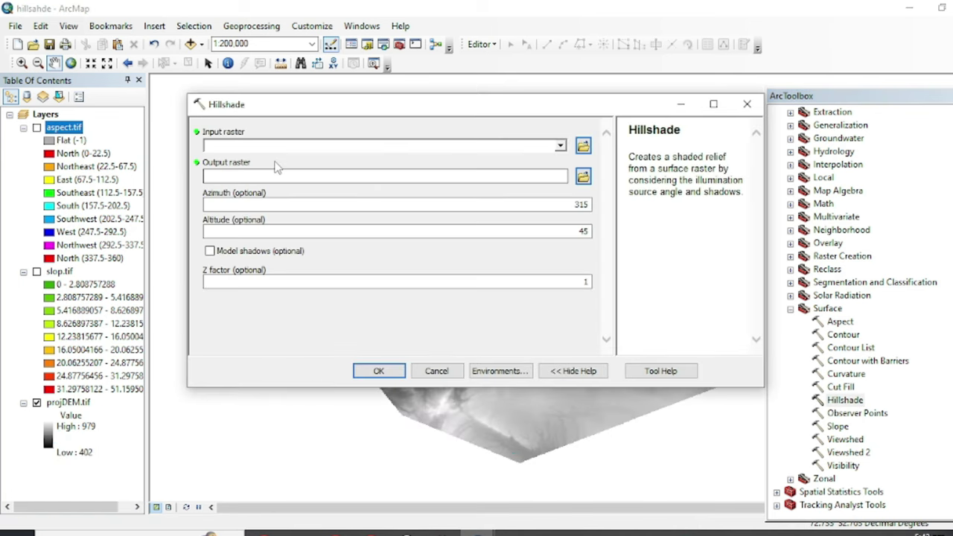
Step: Run Hillshade on projDEM.tif with azimuth 315, altitude 45 and Z factor 1, saving the output as hilldshade.tif in E:\Dem
left_click(628, 143)
left_click(325, 185)
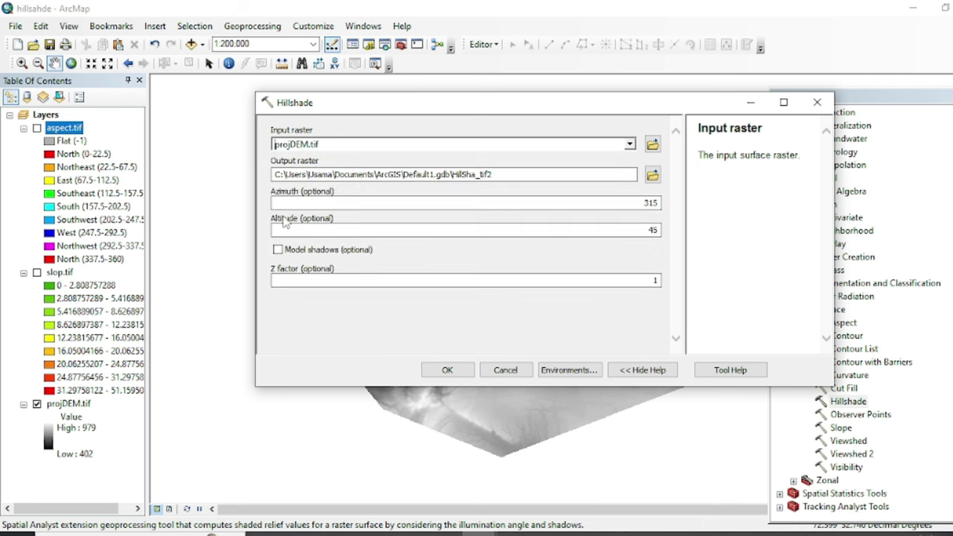
left_click(653, 175)
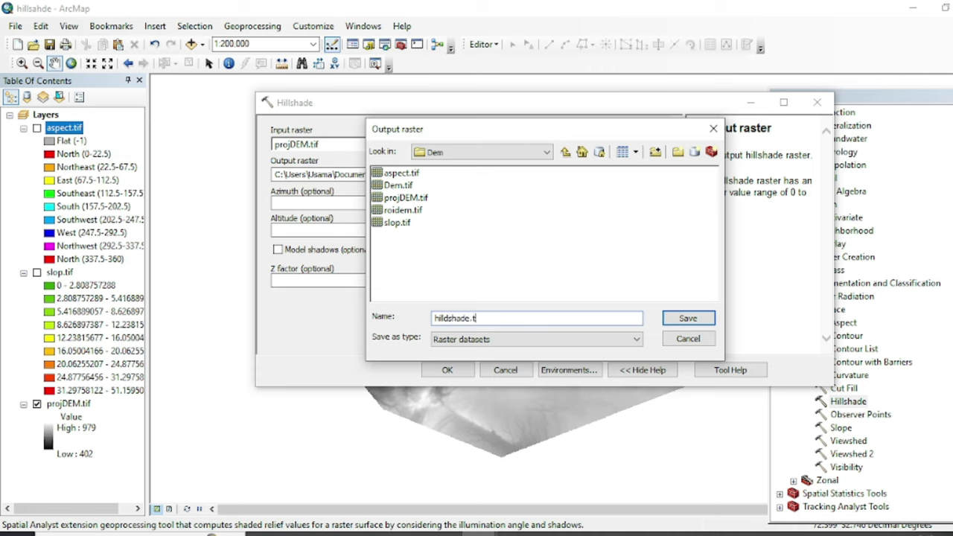
left_click(679, 321)
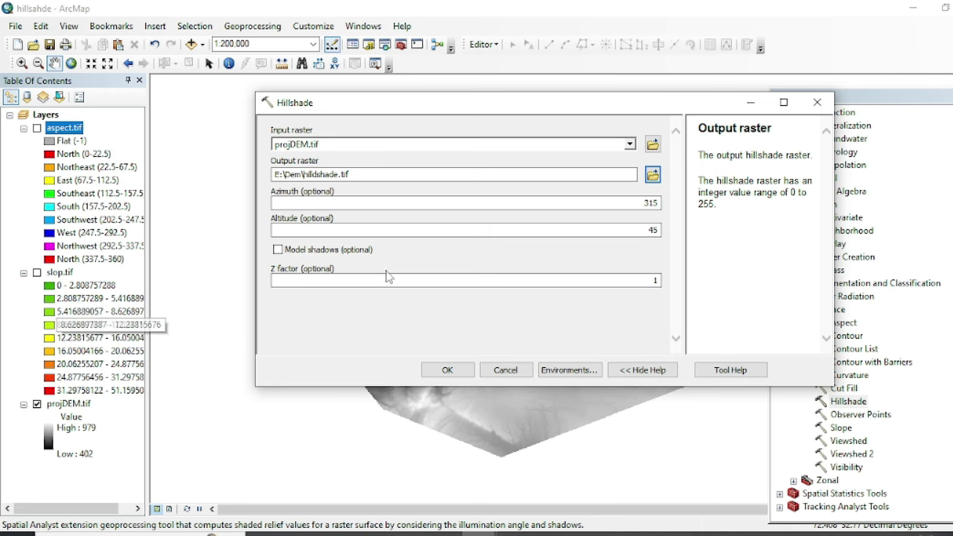
left_click(446, 370)
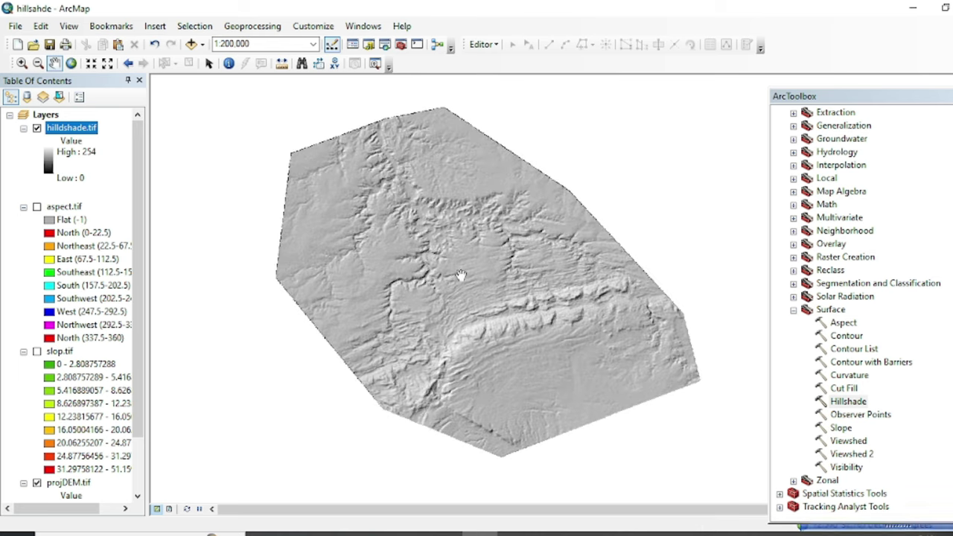
scroll(482, 254, "down", 2)
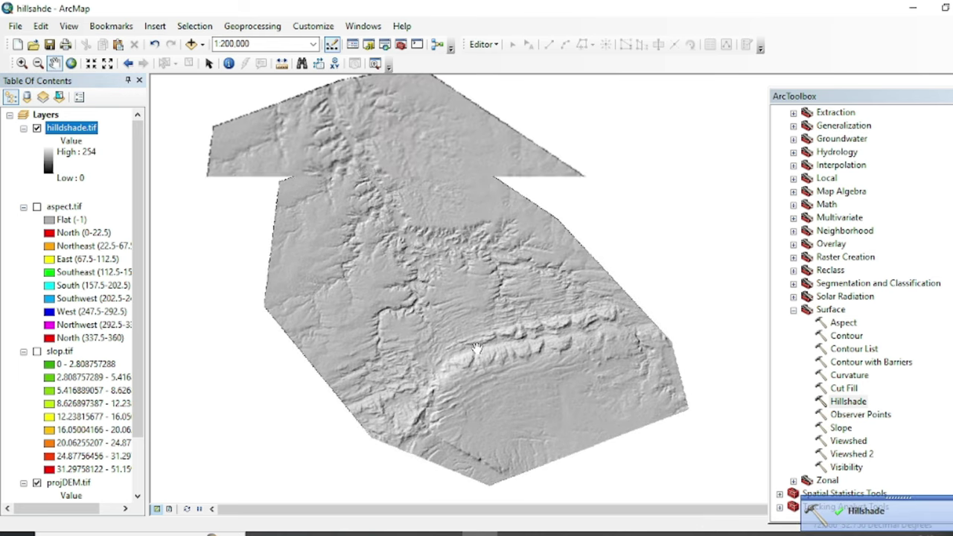
scroll(476, 349, "down", 1)
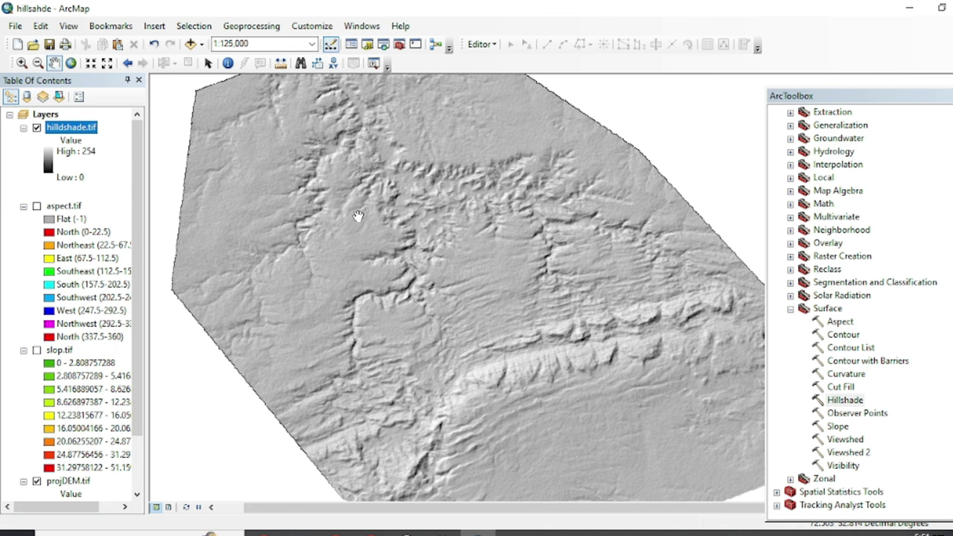
Step: Hide the projDEM.tif layer beneath the hillshade
scroll(84, 443, "down", 2)
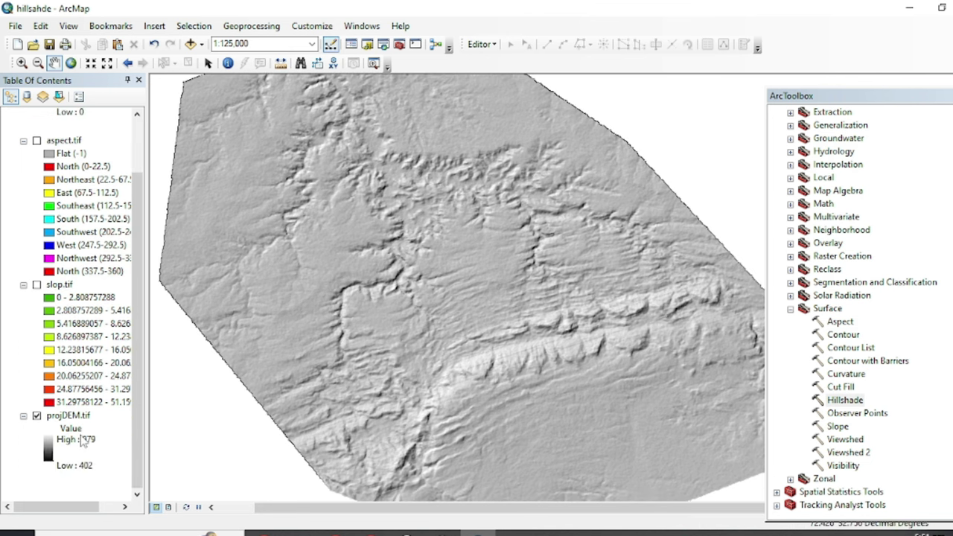
left_click(36, 416)
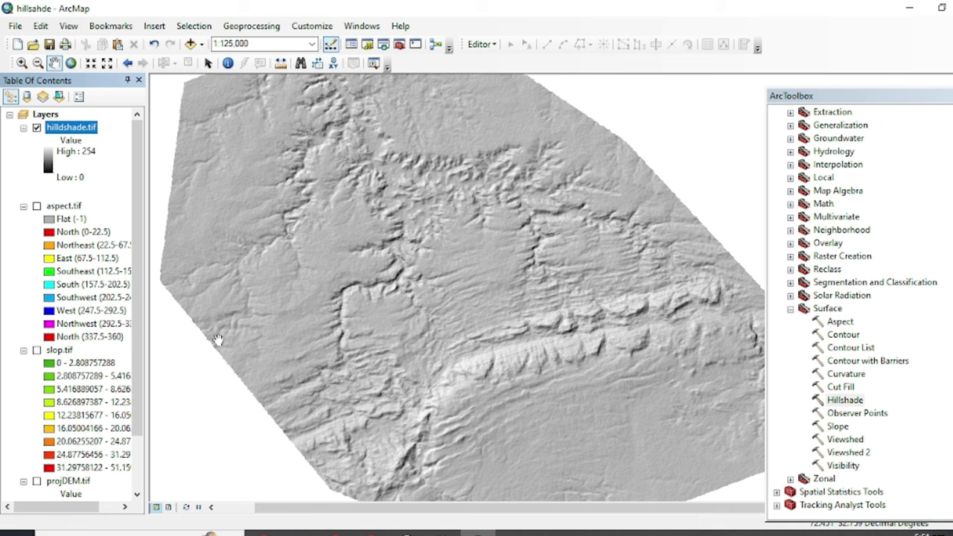
scroll(292, 326, "down", 1)
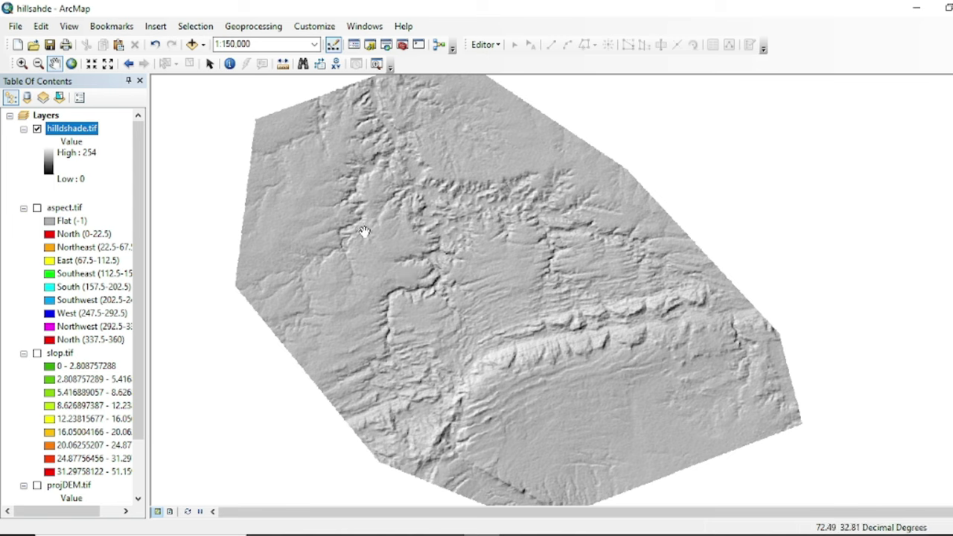
scroll(100, 341, "down", 2)
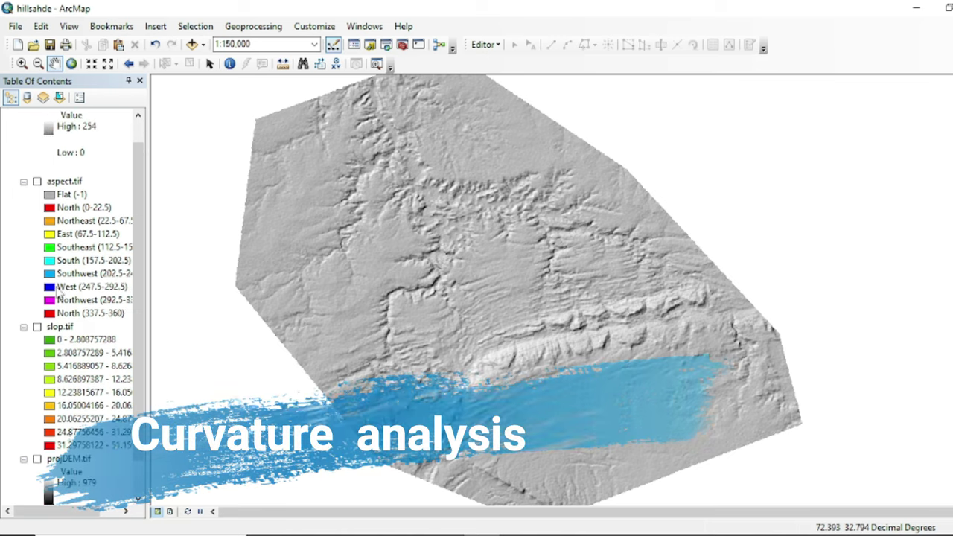
scroll(101, 341, "up", 2)
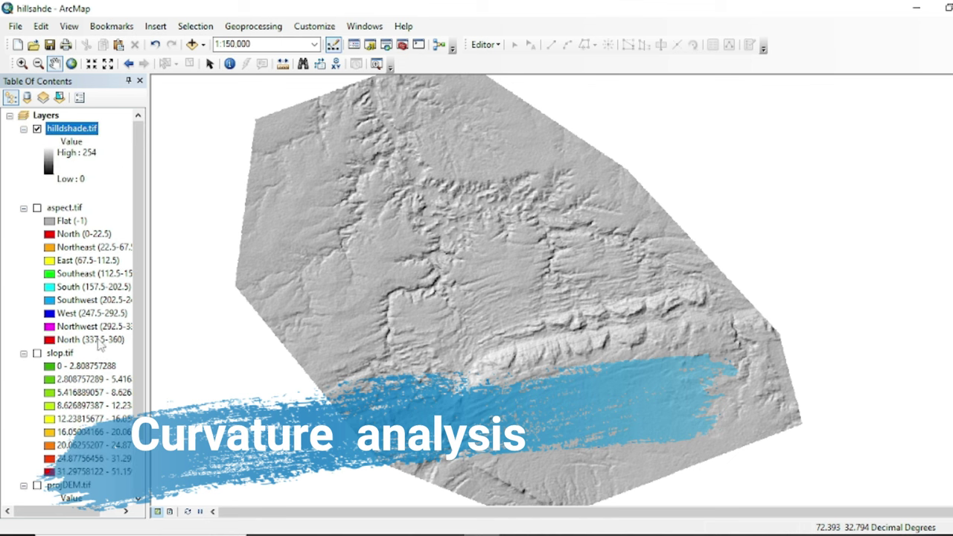
Step: Search for the curvature tool and open the Spatial Analyst version of Curvature
left_click(386, 45)
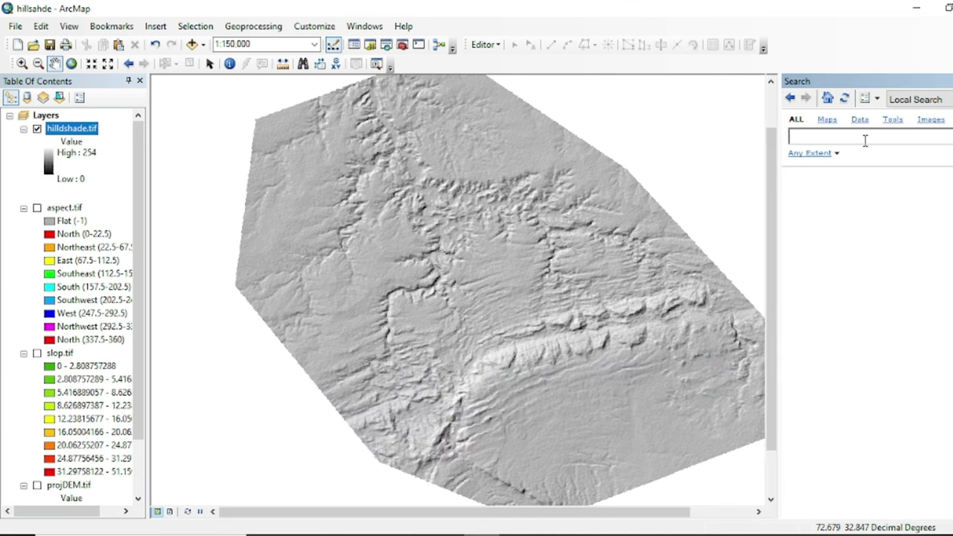
key("BackSpace")
type("curvature")
key("Return")
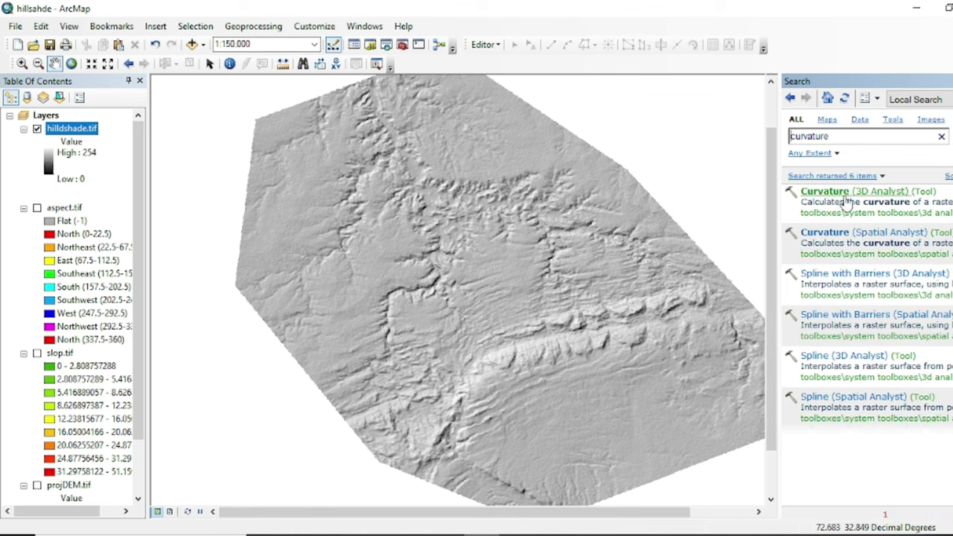
left_click(859, 233)
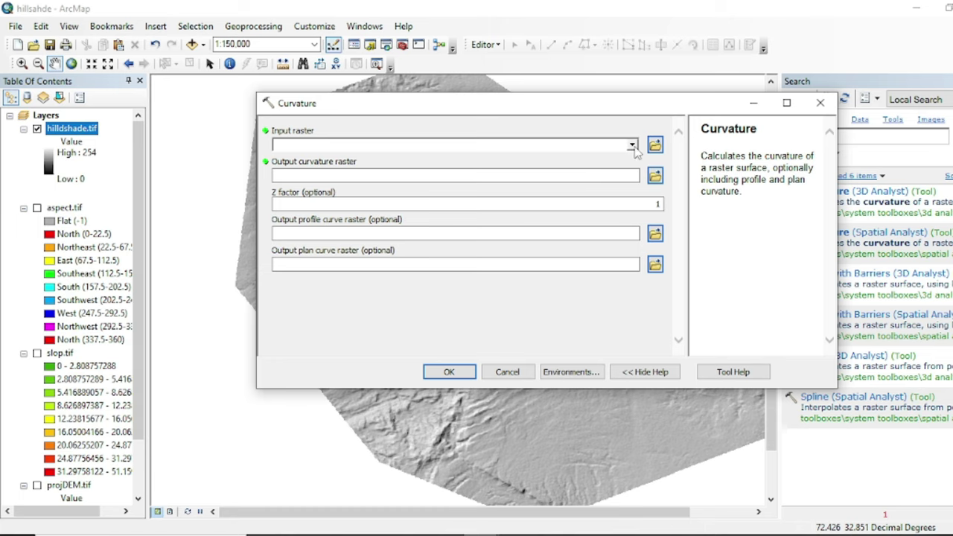
Step: Set projDEM.tif as the Curvature input raster and curvature.tif in E:\Dem as the output curvature raster
left_click(632, 145)
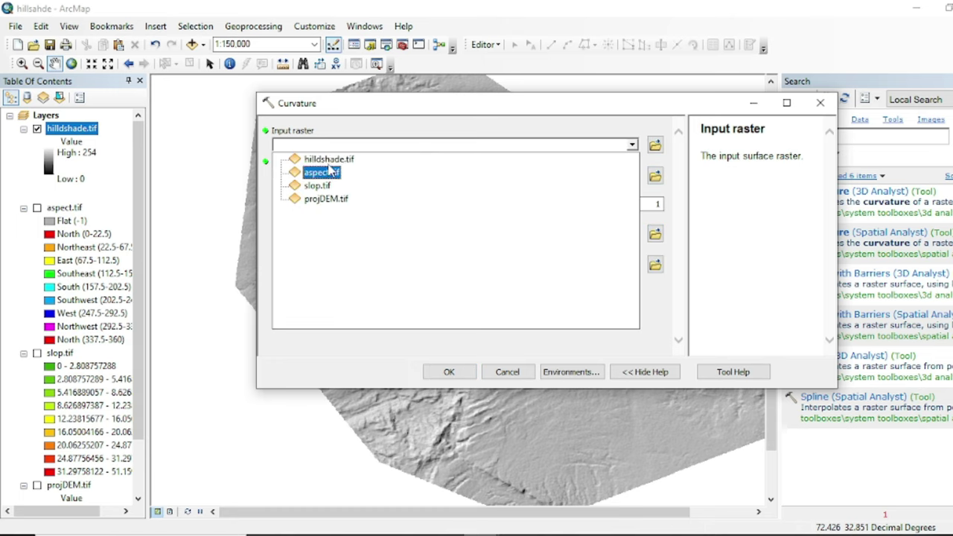
left_click(324, 199)
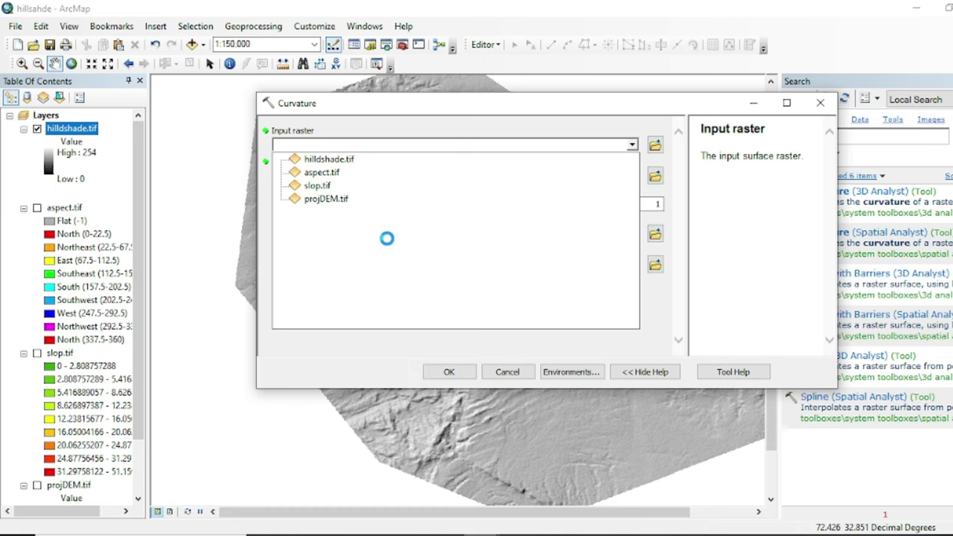
left_click(654, 175)
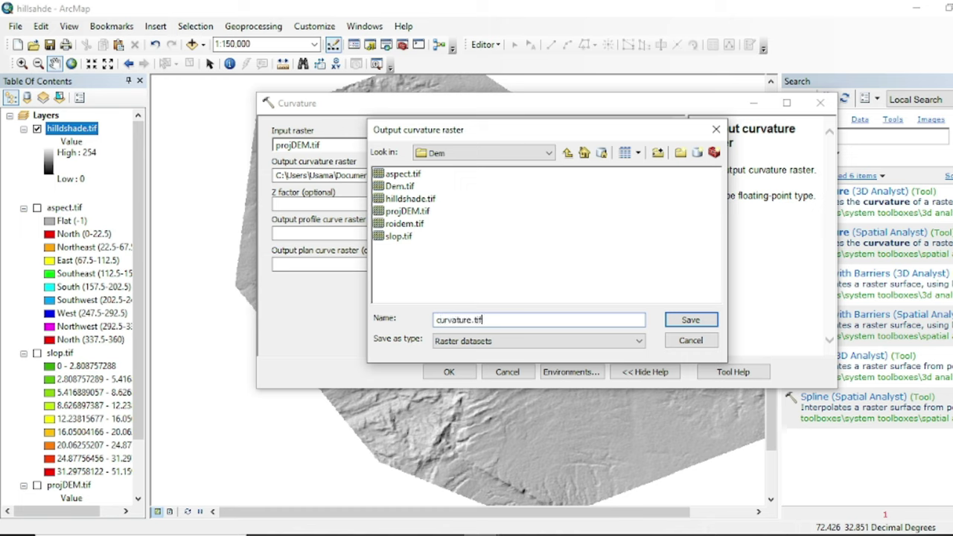
left_click(685, 321)
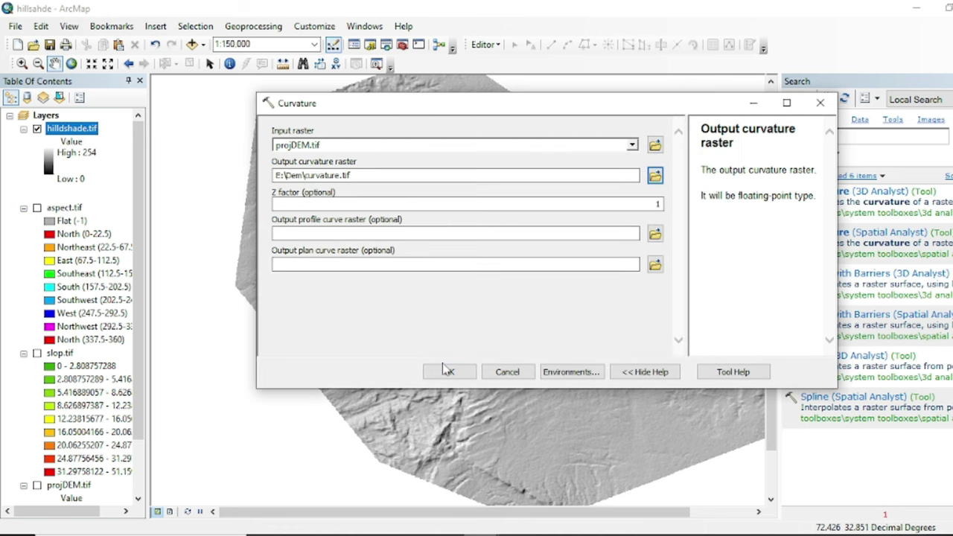
left_click_drag(411, 103, 430, 123)
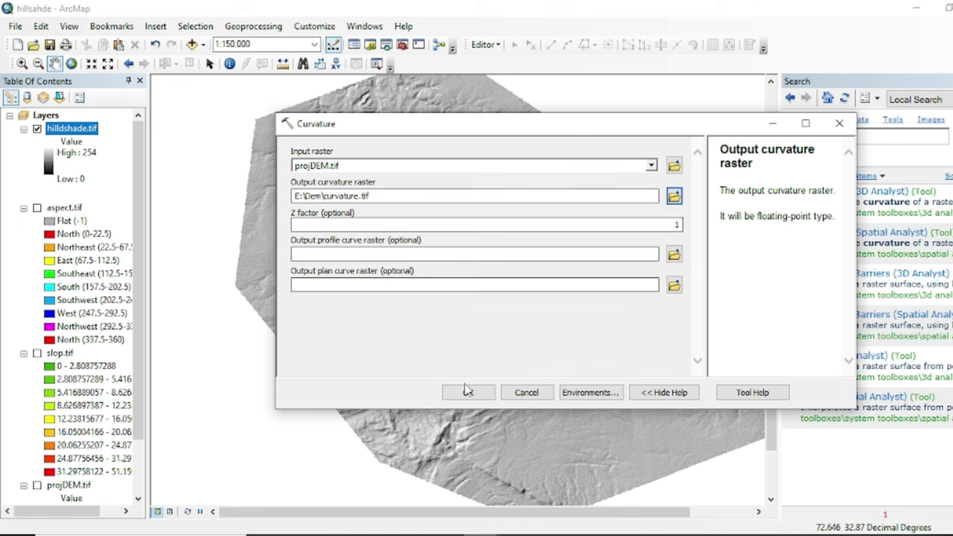
Step: Examine the diagram of slope shapes A, B and C in Snipping Tool, and run the Curvature tool back in ArcMap
key("alt+Tab")
left_click_drag(566, 79, 517, 88)
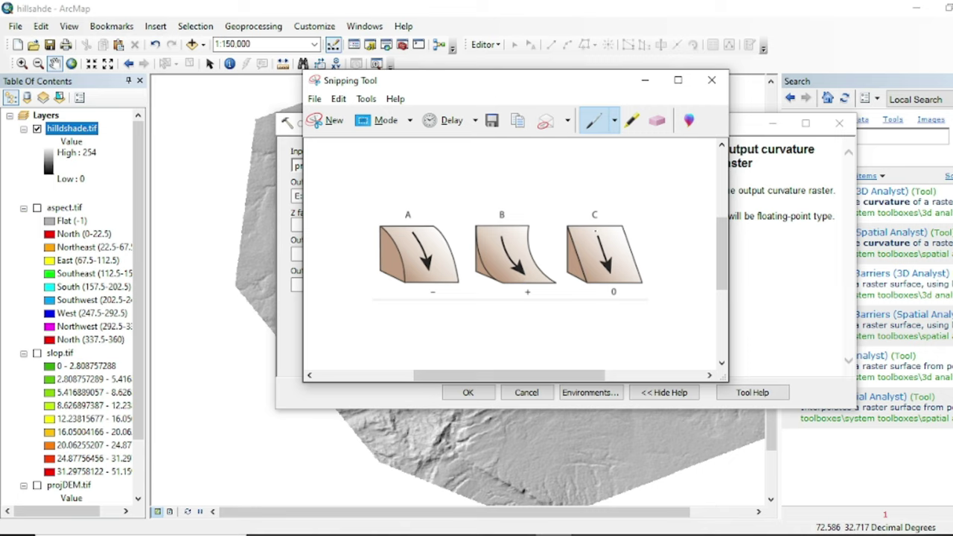
left_click(645, 80)
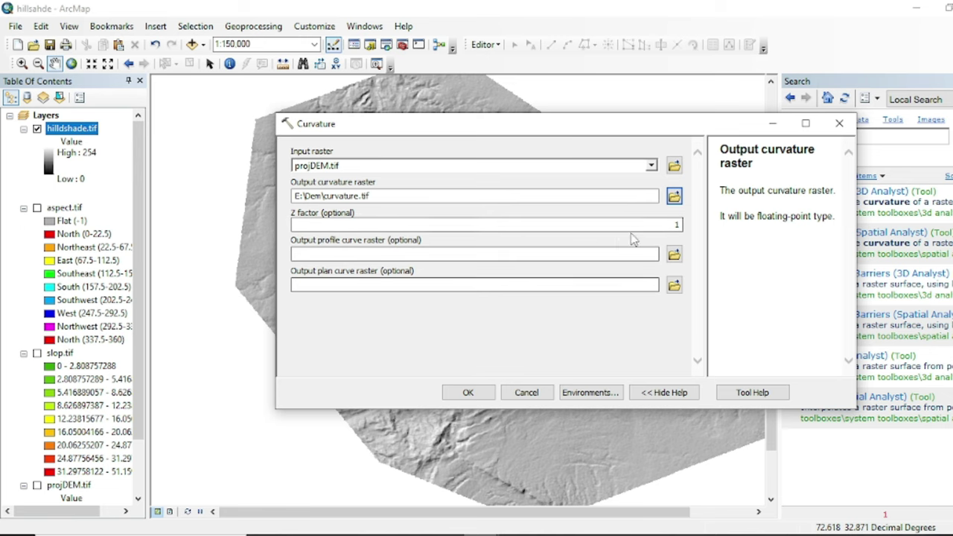
left_click(469, 392)
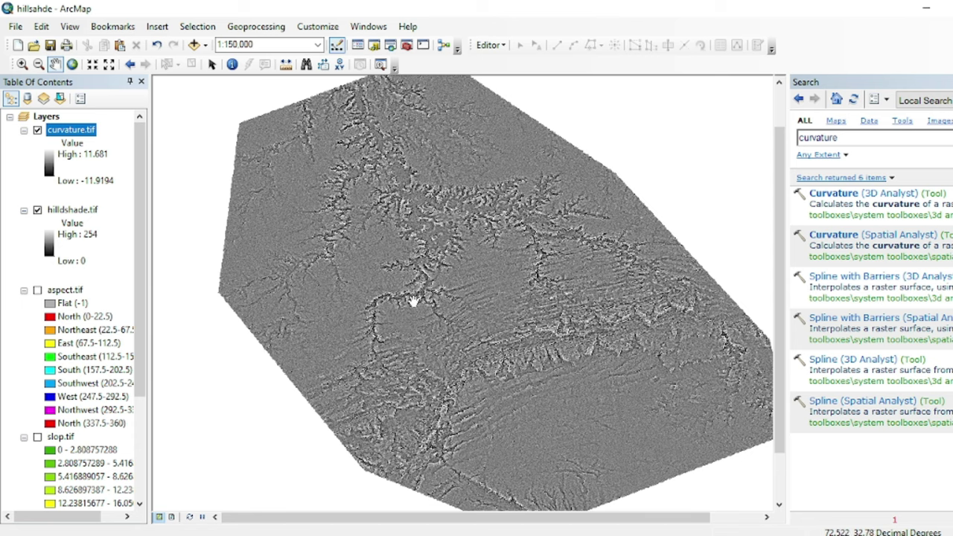
Step: Move the projDEM.tif layer to the top of the layer list
left_click_drag(414, 302, 503, 342)
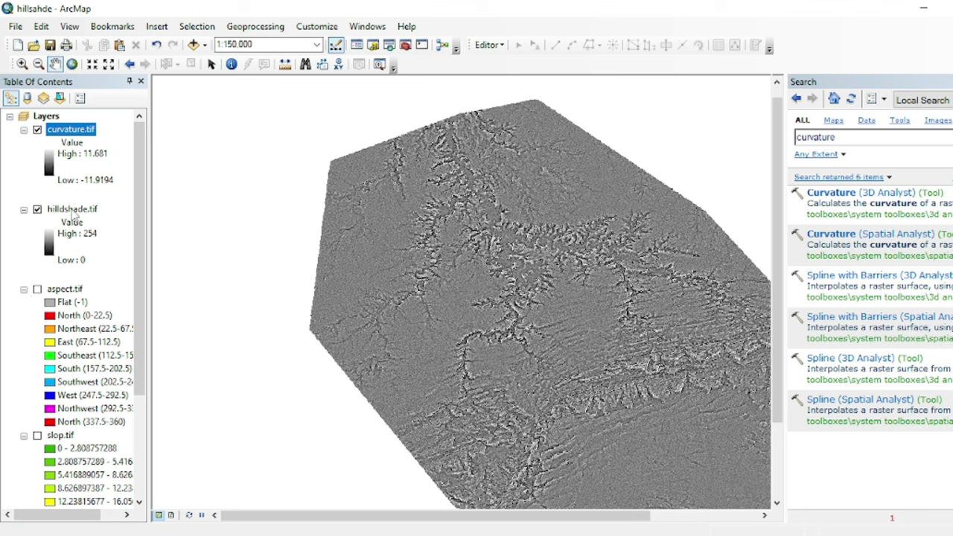
scroll(64, 258, "down", 1)
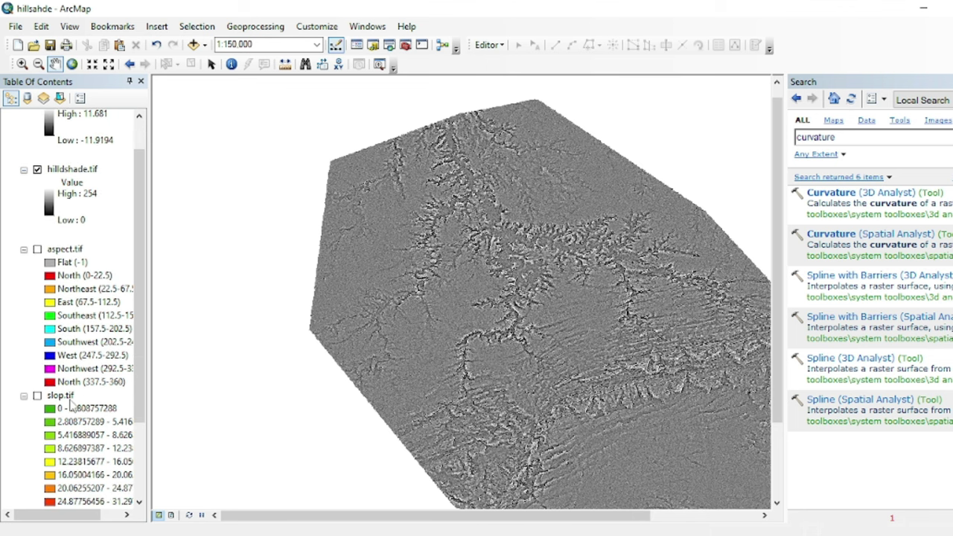
scroll(72, 407, "down", 1)
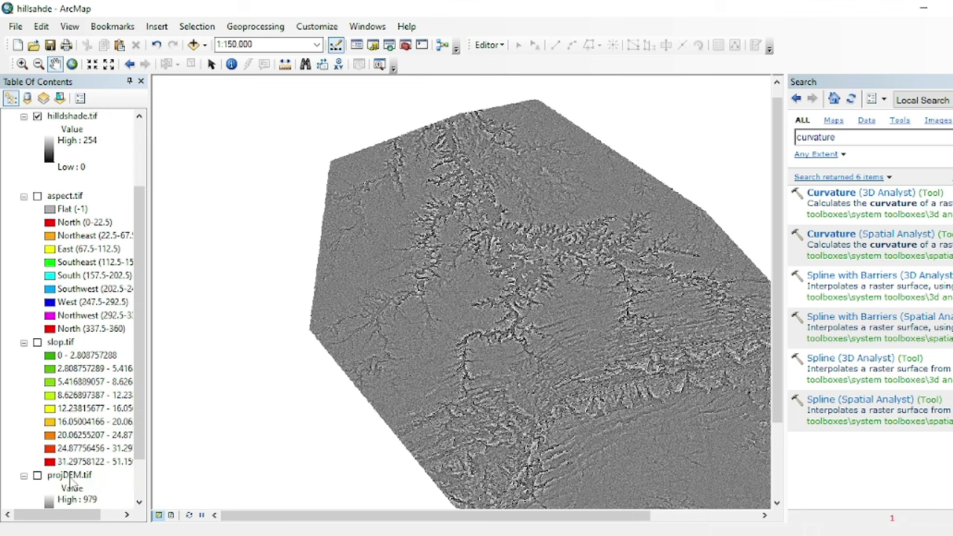
scroll(73, 484, "up", 2)
left_click_drag(587, 321, 483, 302)
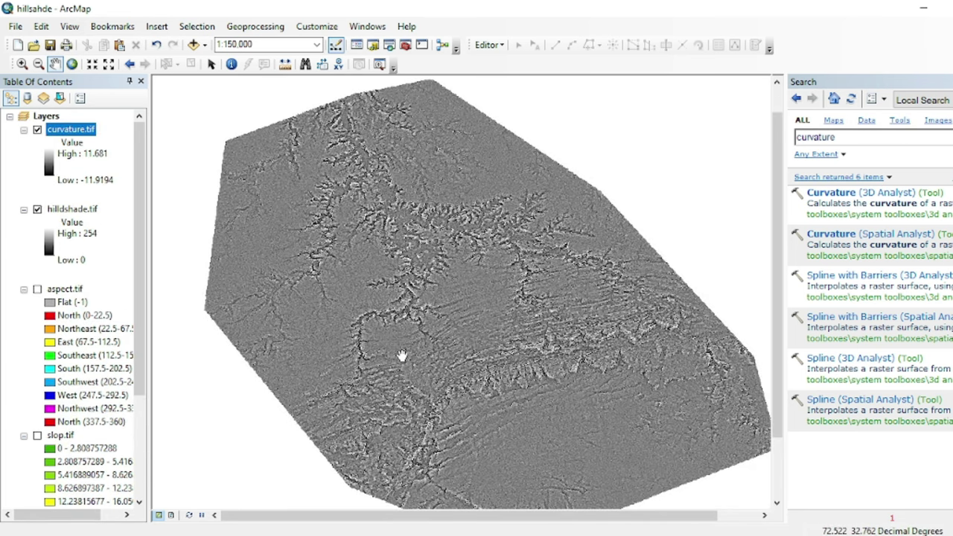
scroll(50, 447, "down", 3)
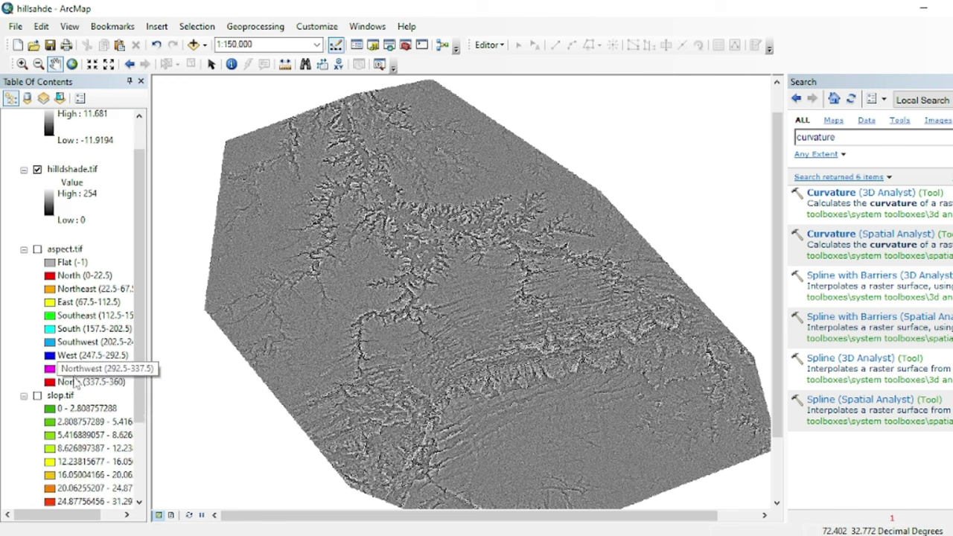
left_click_drag(68, 421, 71, 132)
Step: Hide the curvature.tif and hilldshade.tif layers and collapse the legends of curvature.tif, hilldshade.tif, aspect.tif and slop.tif
left_click(24, 209)
left_click(24, 223)
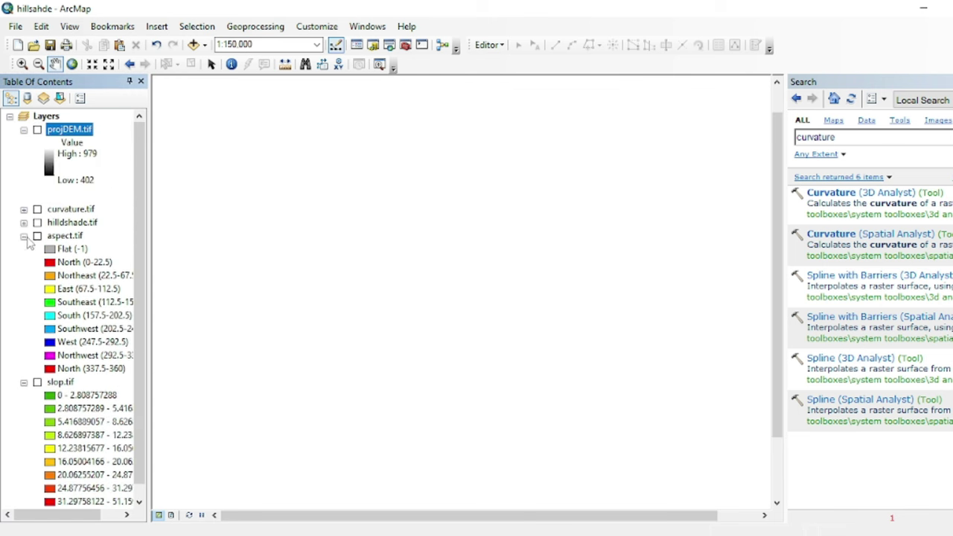
left_click(23, 235)
left_click(23, 249)
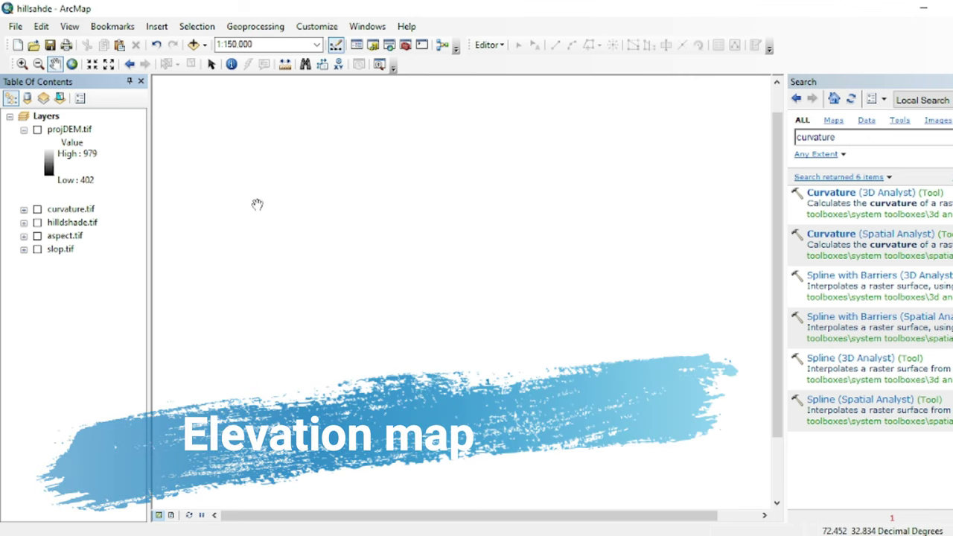
Step: Show the projDEM.tif layer with its full extent in view at 1:200,000
left_click(38, 130)
scroll(487, 298, "down", 2)
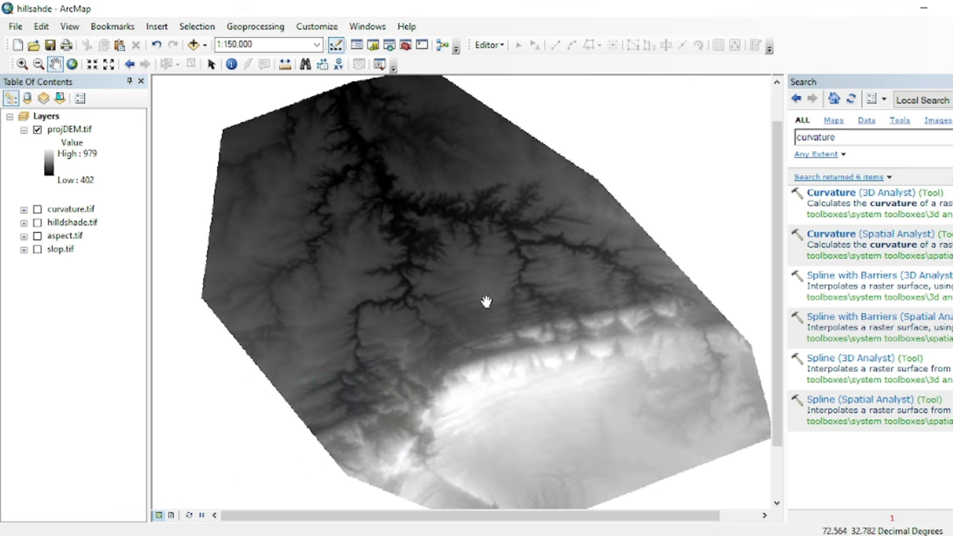
scroll(478, 304, "up", 1)
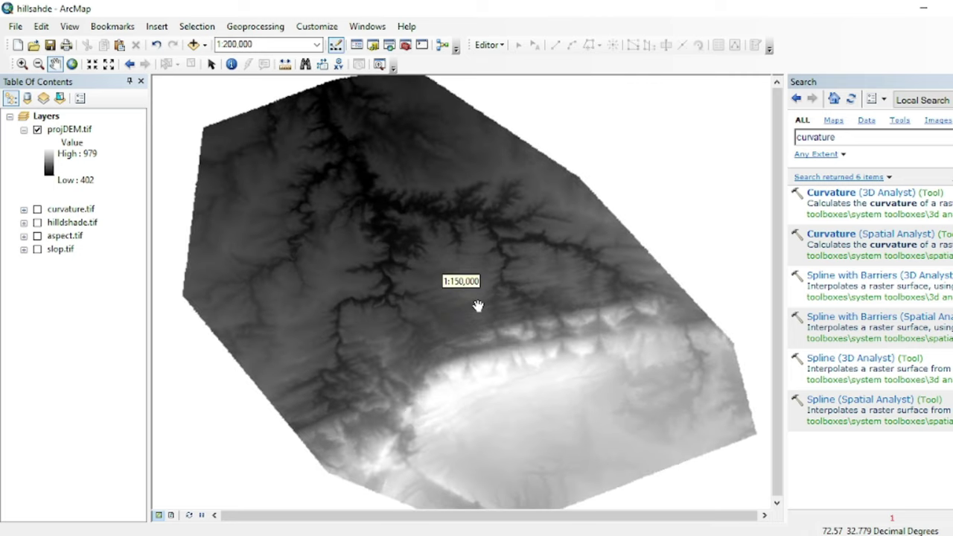
scroll(472, 303, "down", 1)
Step: Open the layer properties of projDEM.tif and switch its symbology to Classified
right_click(75, 133)
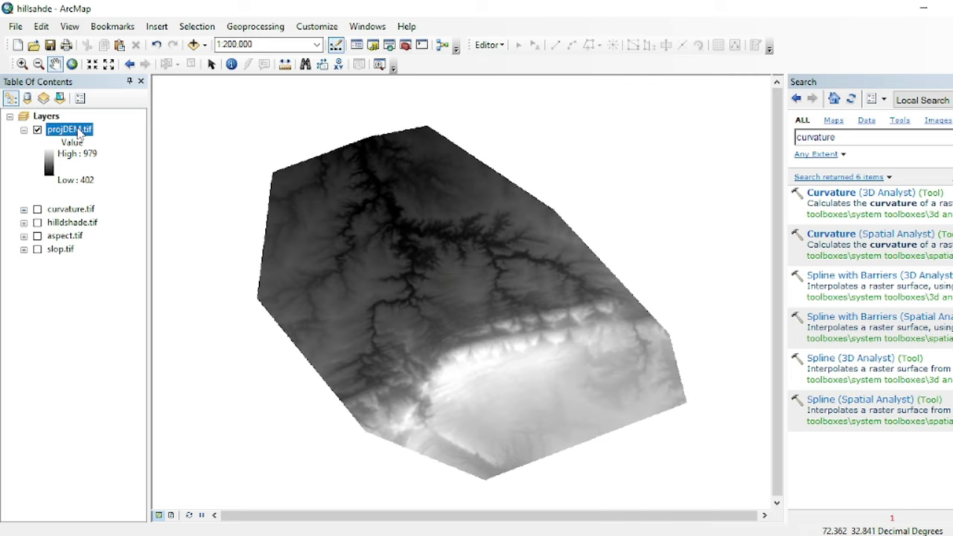
left_click(123, 345)
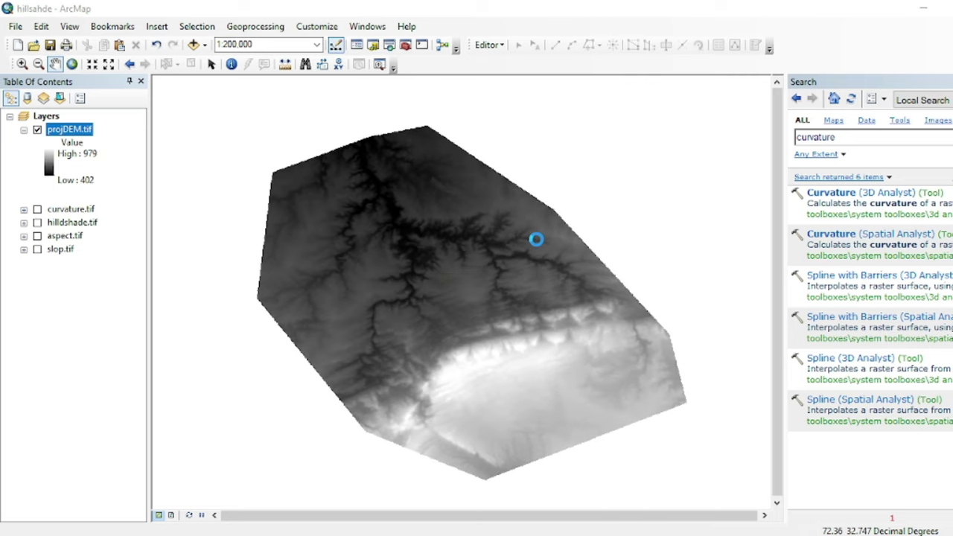
left_click(449, 121)
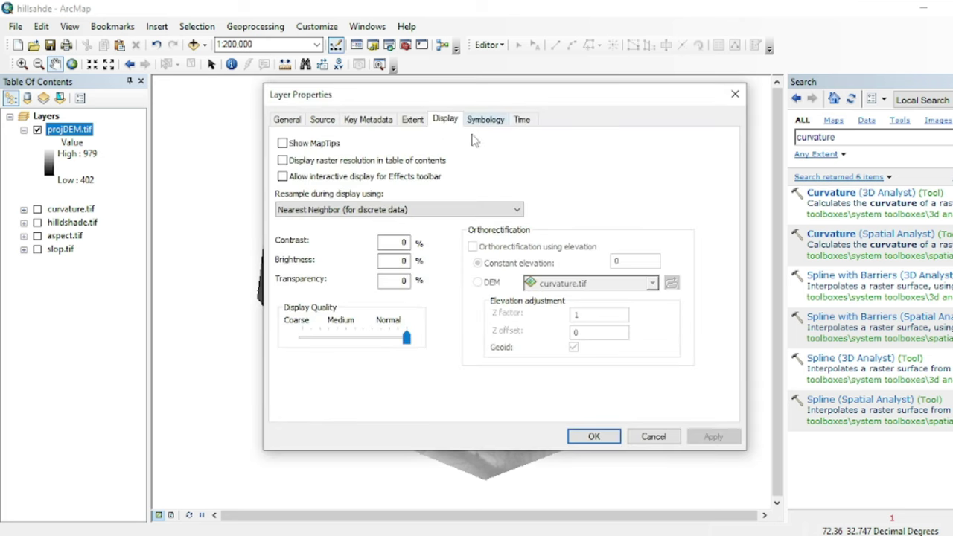
left_click(482, 121)
left_click(289, 165)
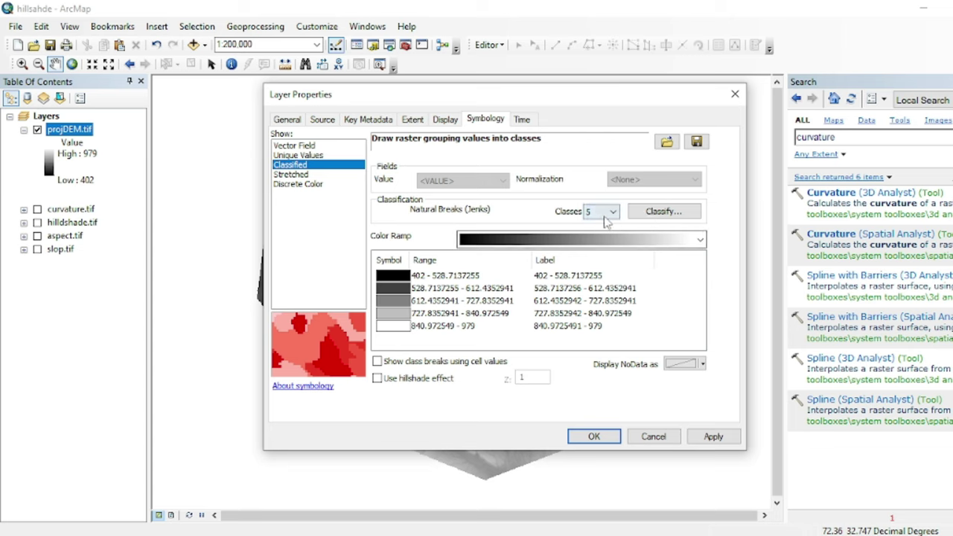
Step: Give the projDEM.tif classes the red-yellow-green-blue color ramp, flip the colors so the lowest elevations are blue, and apply the symbology
left_click(603, 240)
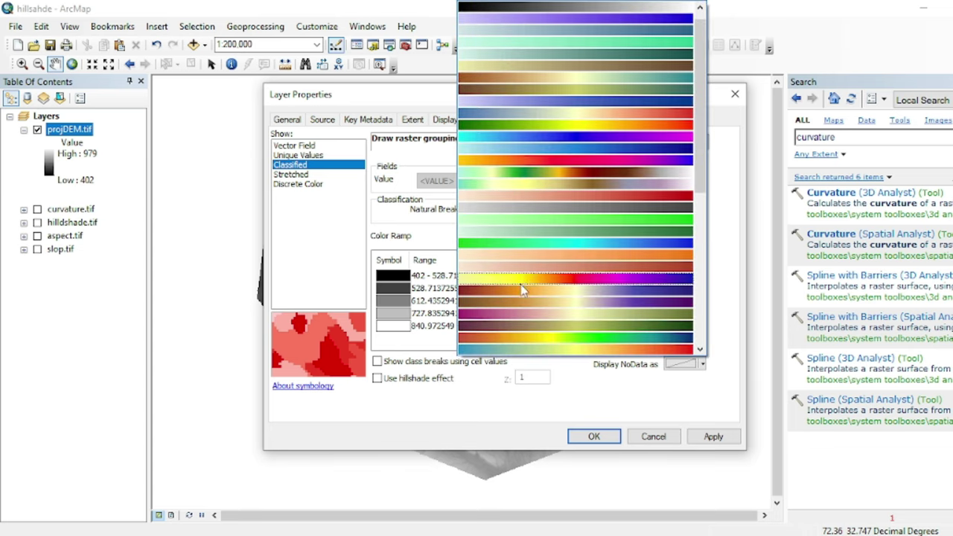
left_click(542, 339)
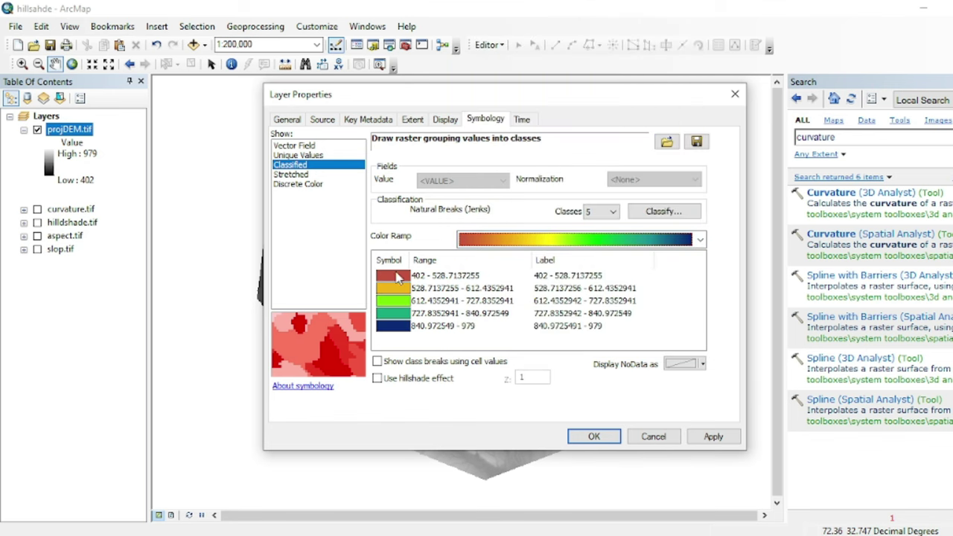
right_click(397, 275)
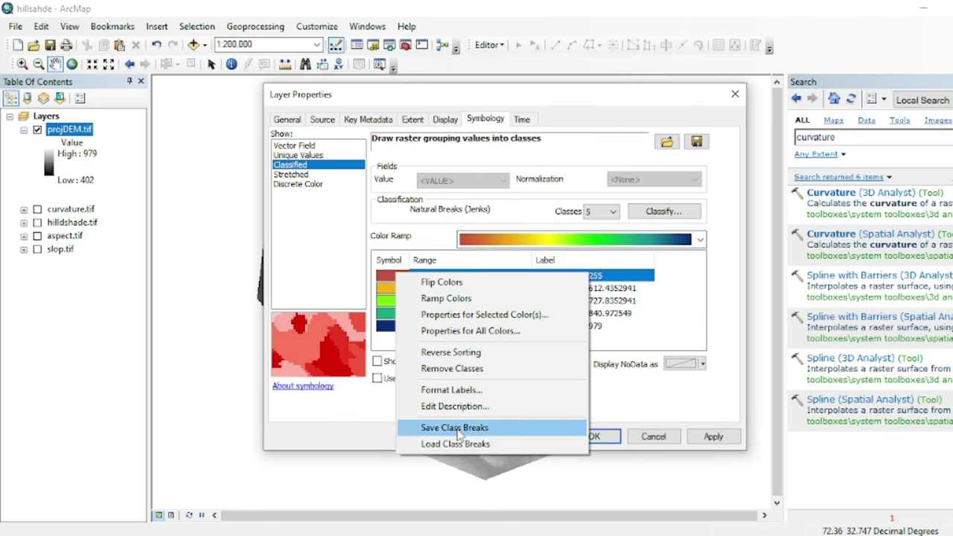
left_click(436, 282)
left_click(593, 436)
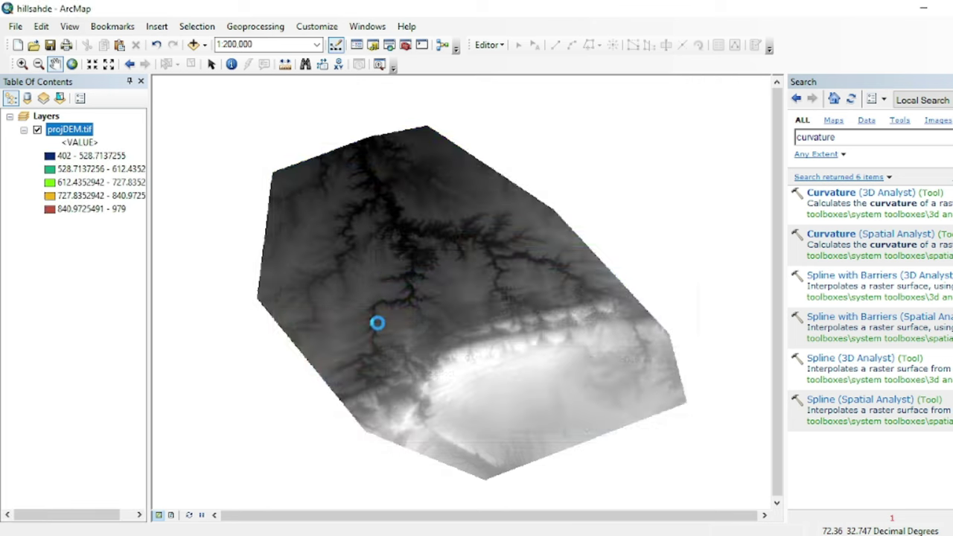
left_click_drag(472, 309, 455, 300)
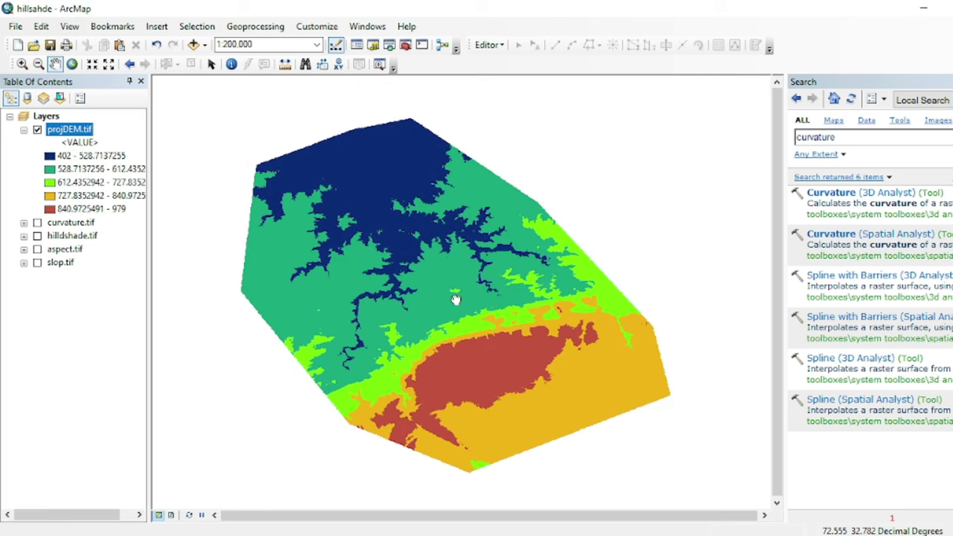
Step: Set the projDEM.tif classified symbology to 7 classes, apply it and recenter the map
right_click(74, 130)
left_click(135, 341)
left_click(603, 224)
left_click(595, 277)
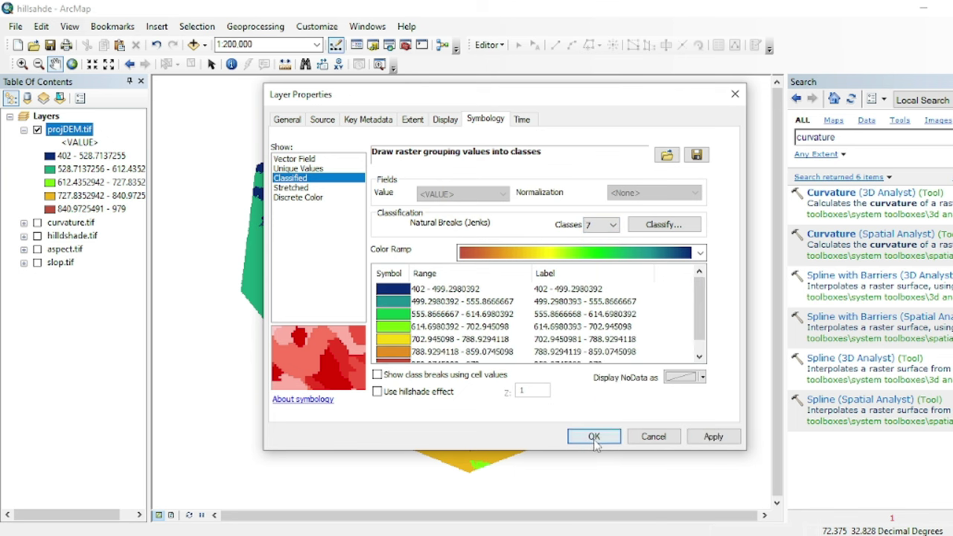
left_click(594, 437)
left_click_drag(460, 320, 435, 354)
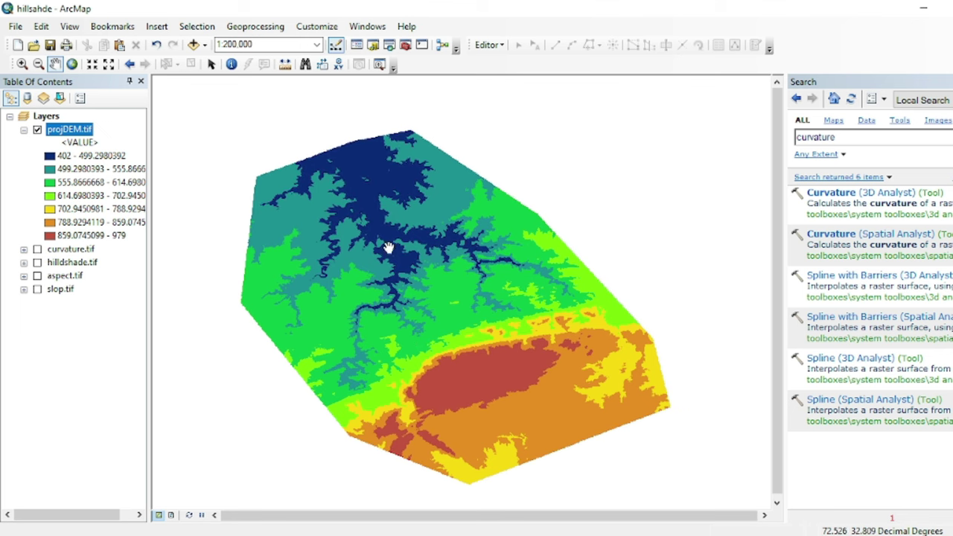
left_click_drag(355, 239, 373, 233)
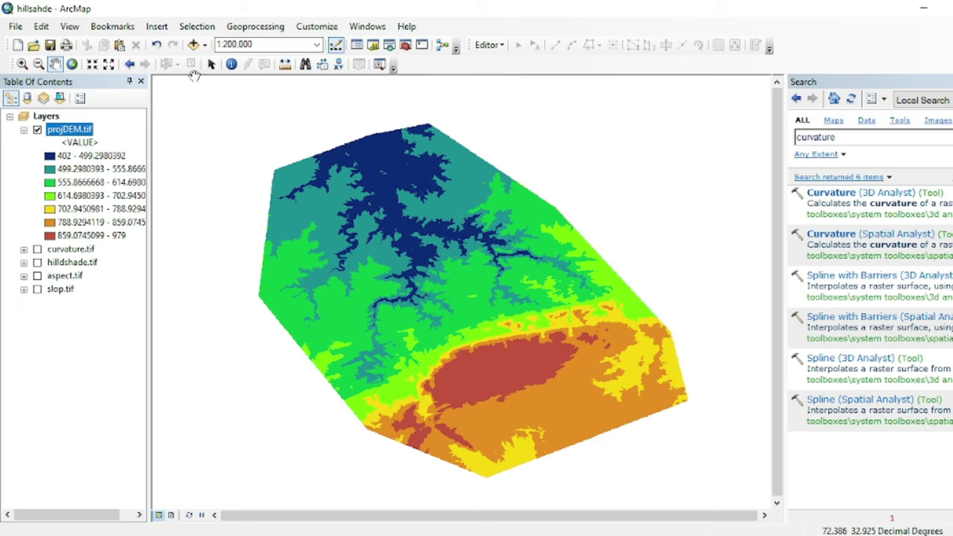
Step: Identify the pixel values of projDEM.tif in the dark blue northern area and in the red southern area
left_click(231, 64)
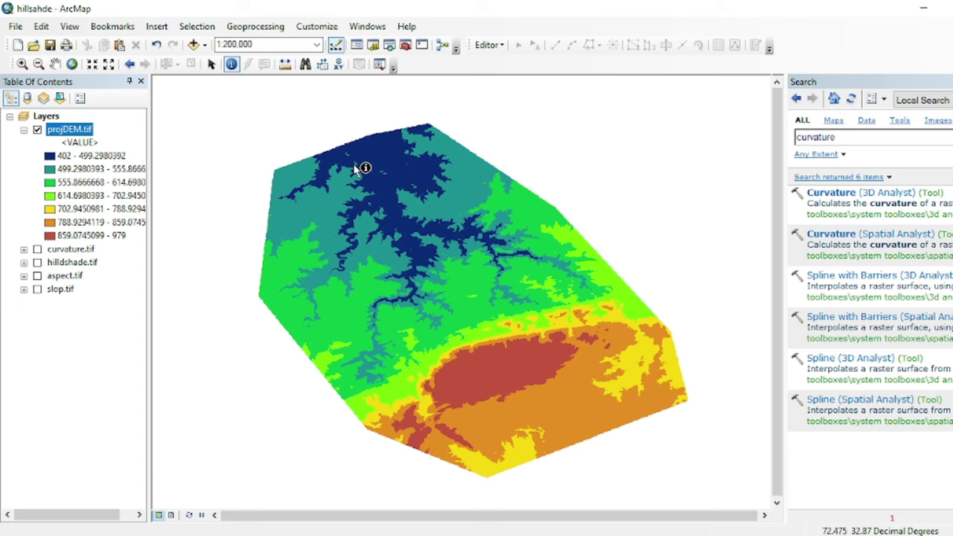
left_click(372, 151)
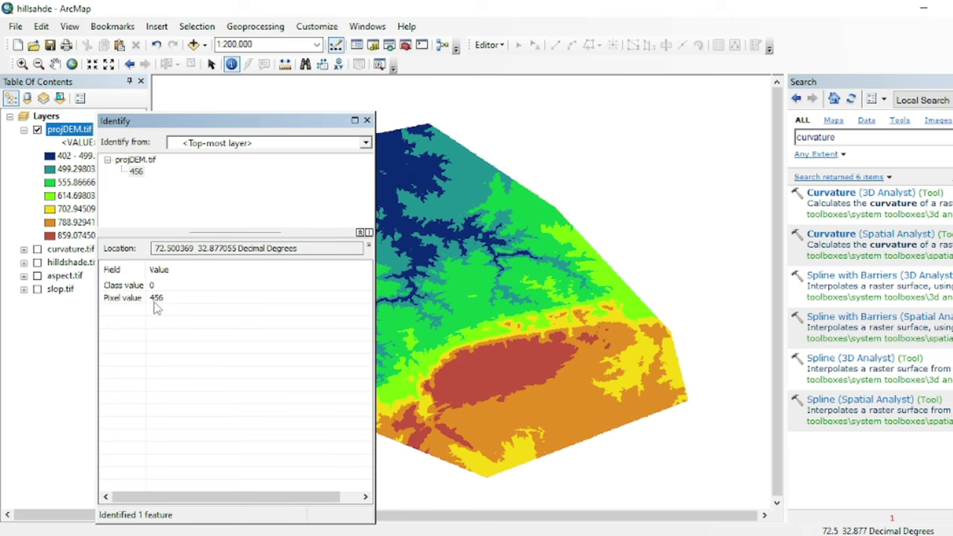
left_click(366, 120)
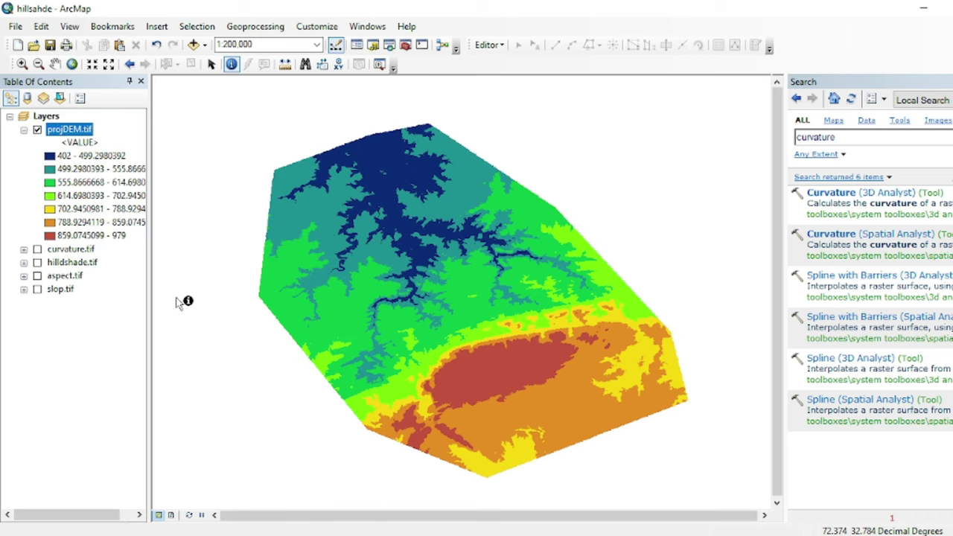
left_click(484, 374)
left_click_drag(237, 121, 568, 106)
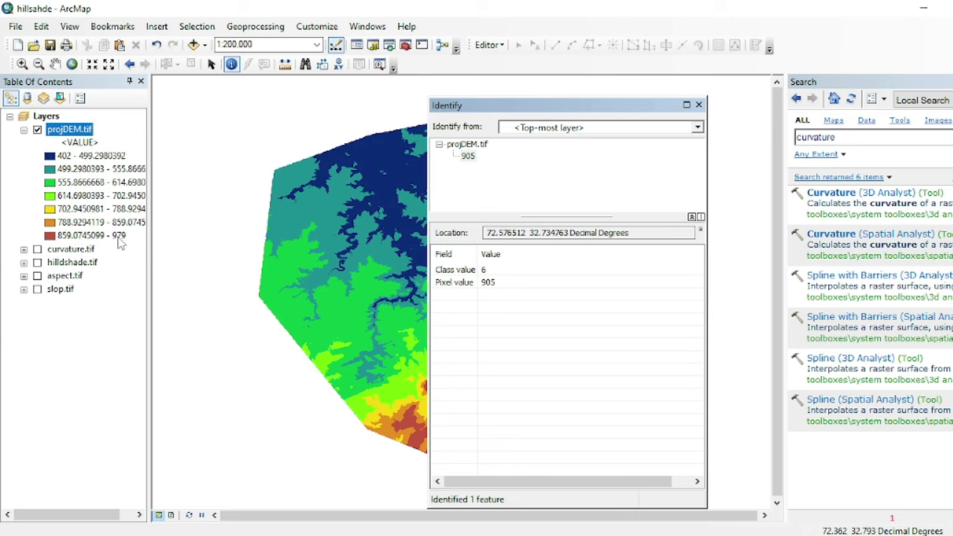
left_click(698, 105)
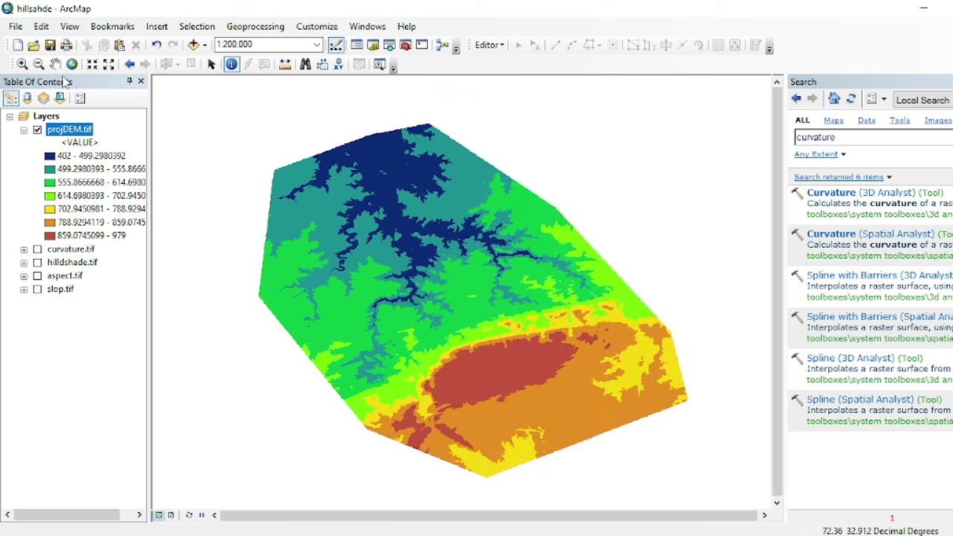
left_click(55, 65)
left_click_drag(434, 319, 438, 304)
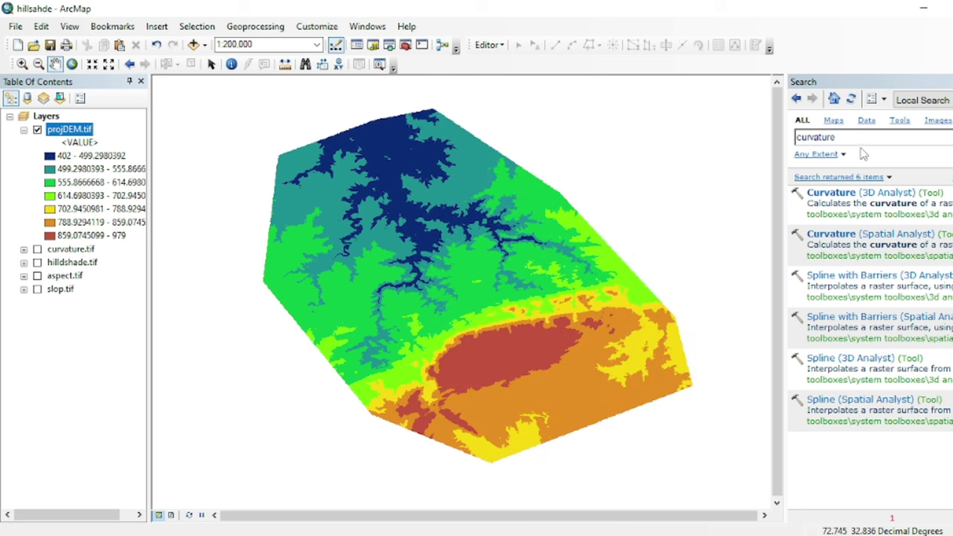
Step: Search for reclassify and open the Reclassify (Spatial Analyst) tool
double_click(849, 137)
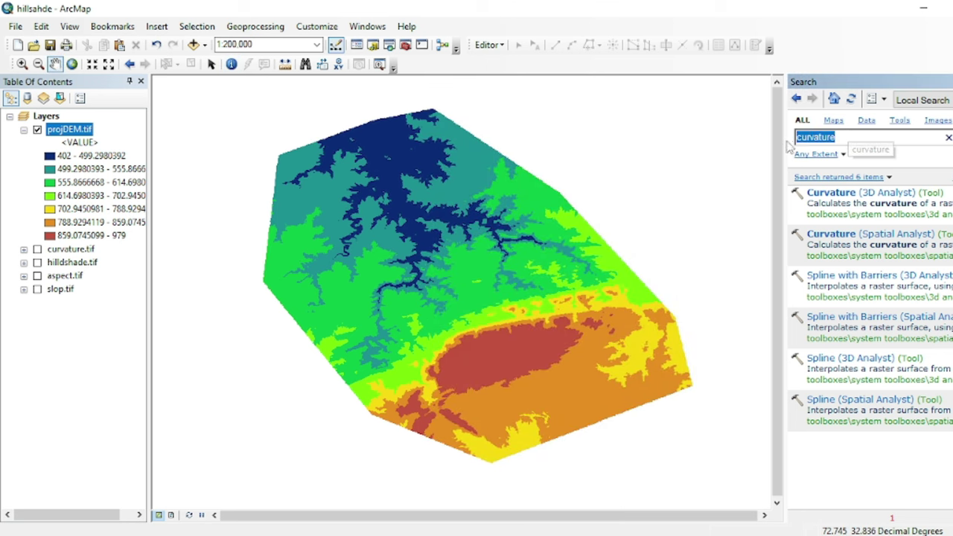
type("fy")
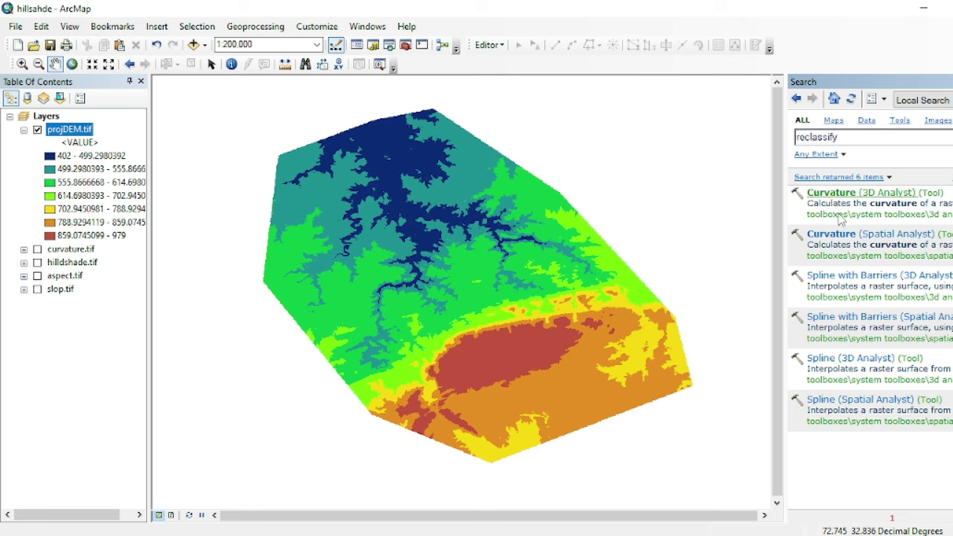
key("Return")
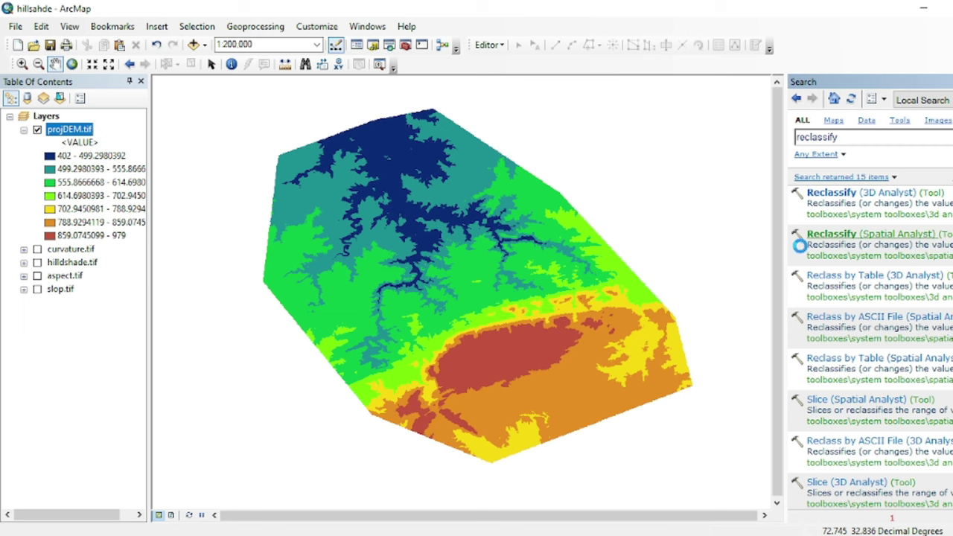
double_click(831, 250)
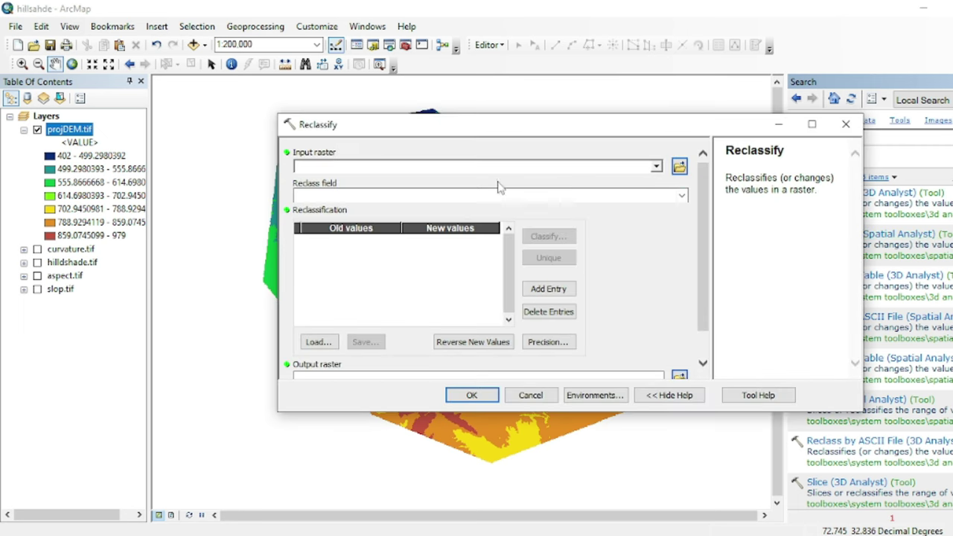
Step: Reclassify projDEM.tif on the Value field into seven classes numbered 1 to 7, keeping the default output raster Reclass_tif1
left_click(657, 166)
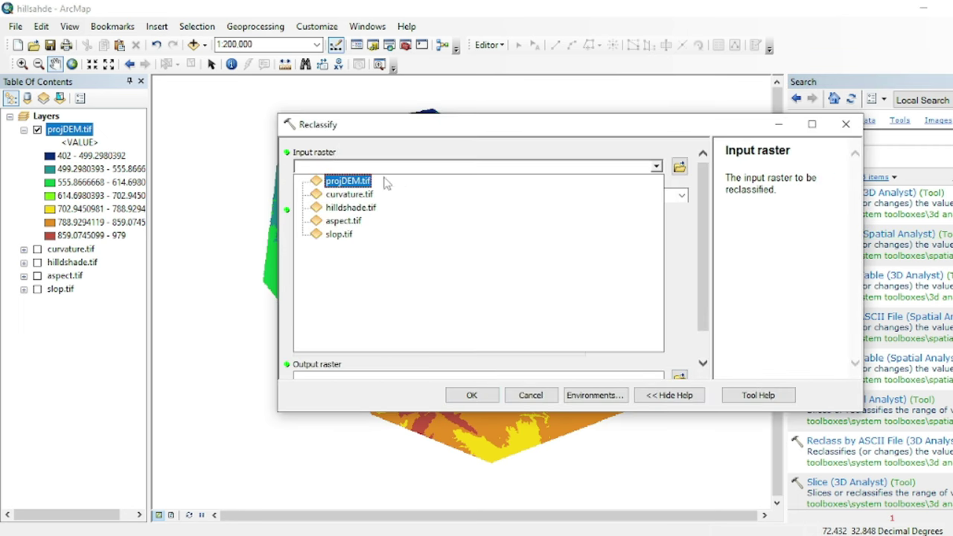
left_click(347, 182)
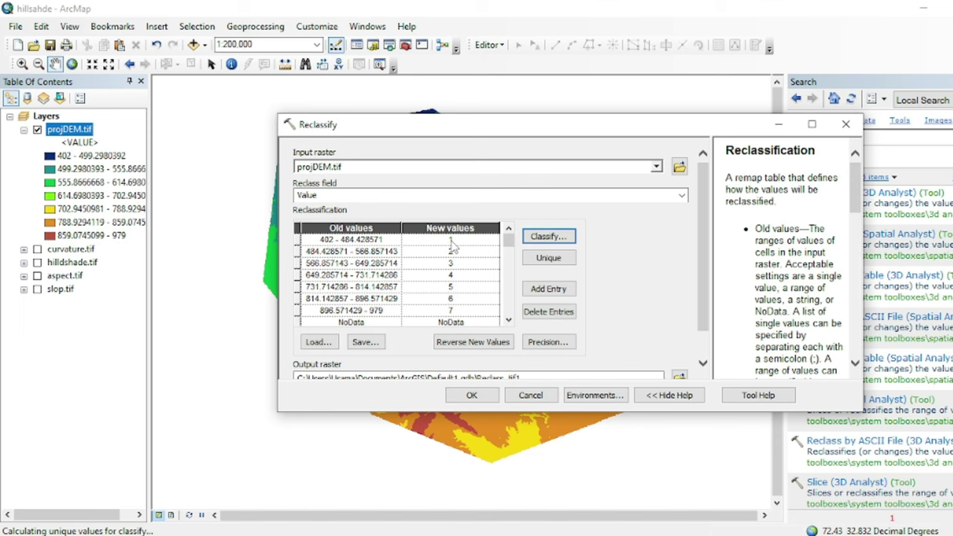
scroll(453, 248, "down", 1)
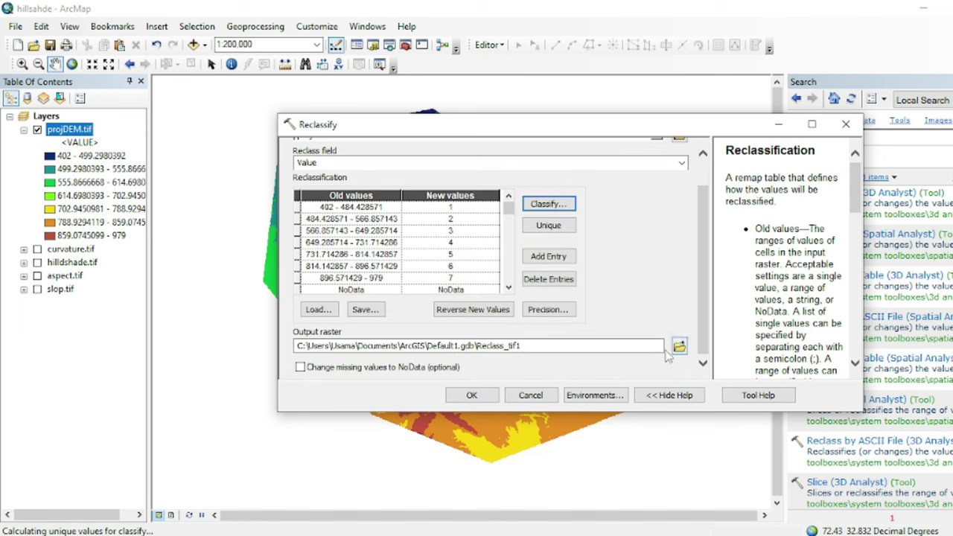
scroll(640, 349, "up", 1)
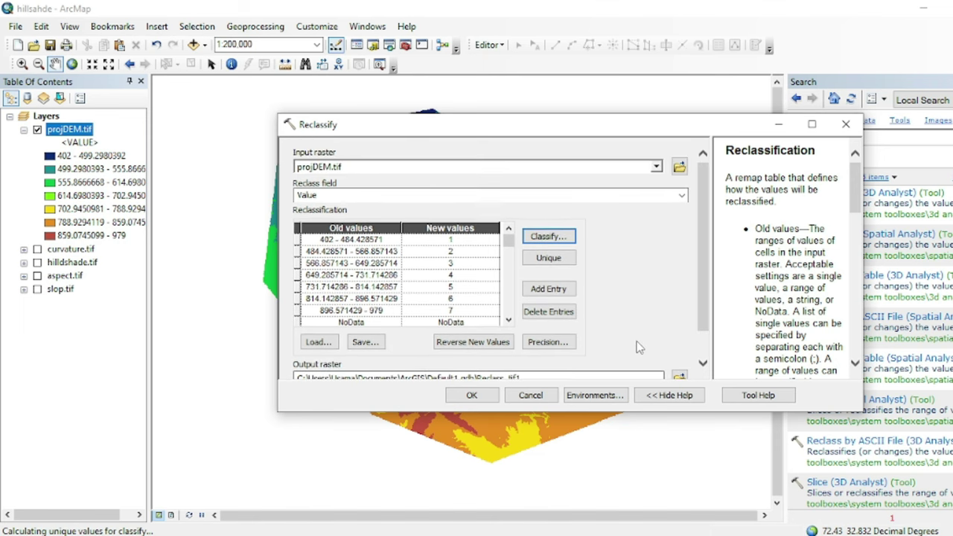
left_click(703, 363)
scroll(408, 309, "up", 1)
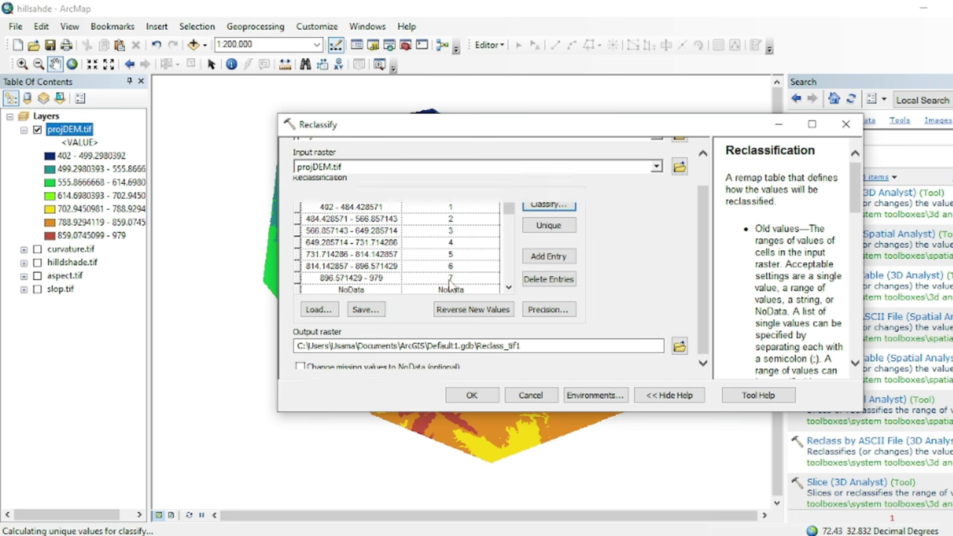
left_click(472, 394)
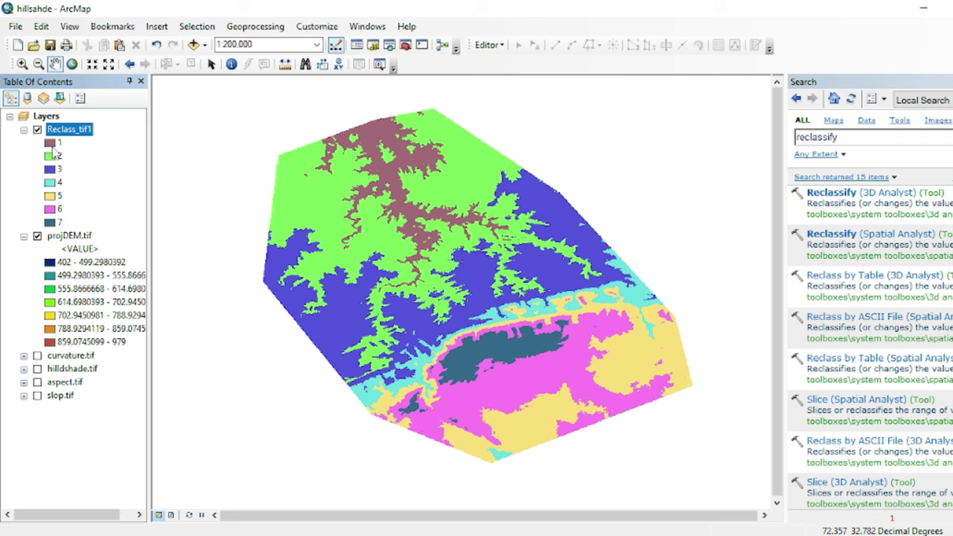
Step: Open the Reclass_tif1 attribute table and select the records with values 1, 4 and 7 in turn to see their areas on the map
right_click(62, 131)
left_click(103, 176)
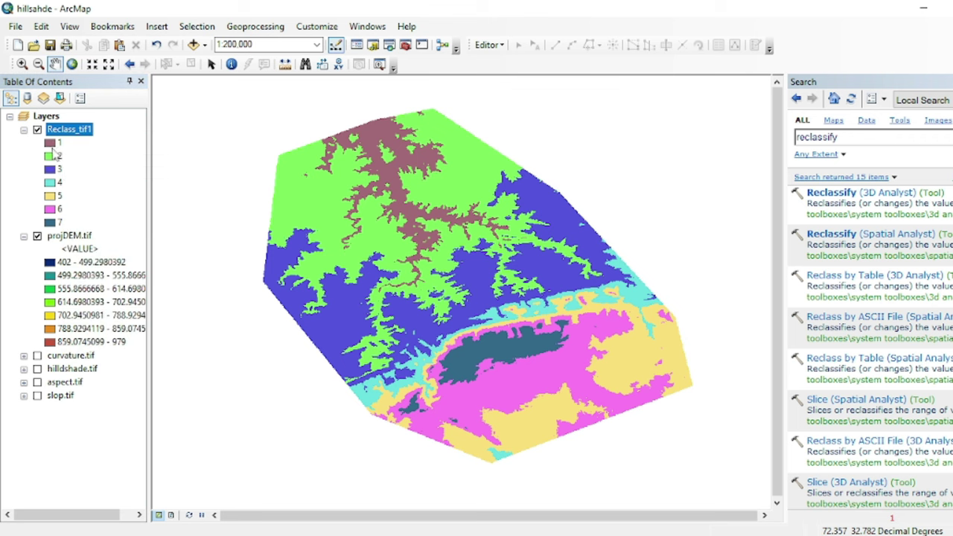
left_click(752, 166)
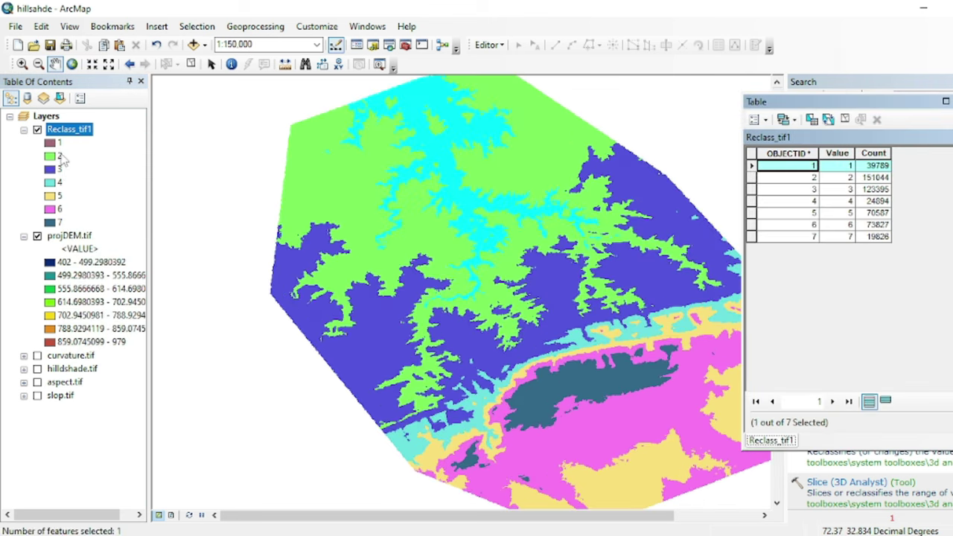
left_click(752, 201)
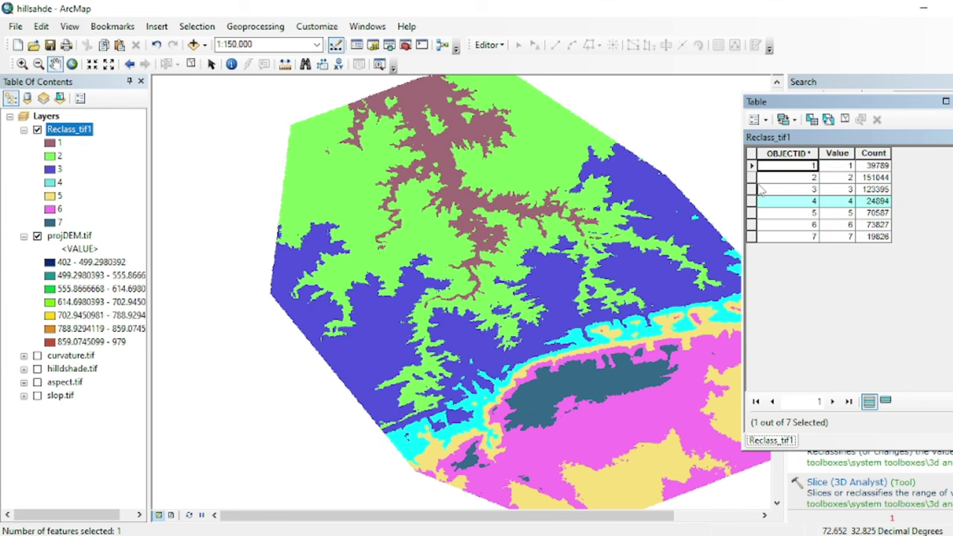
left_click(752, 237)
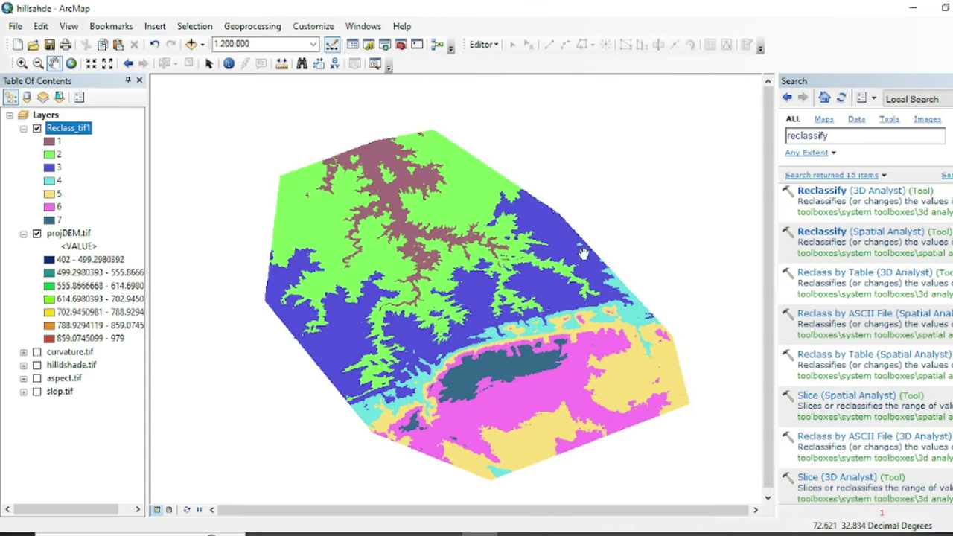
Step: Search for raster to polygon and open the Raster to Polygon (Conversion) tool
double_click(820, 136)
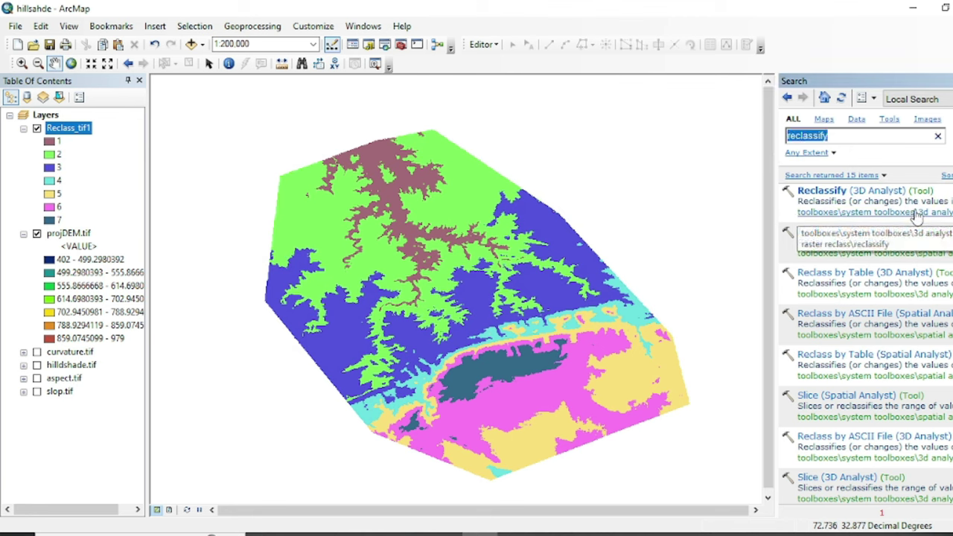
type("raster to polygon")
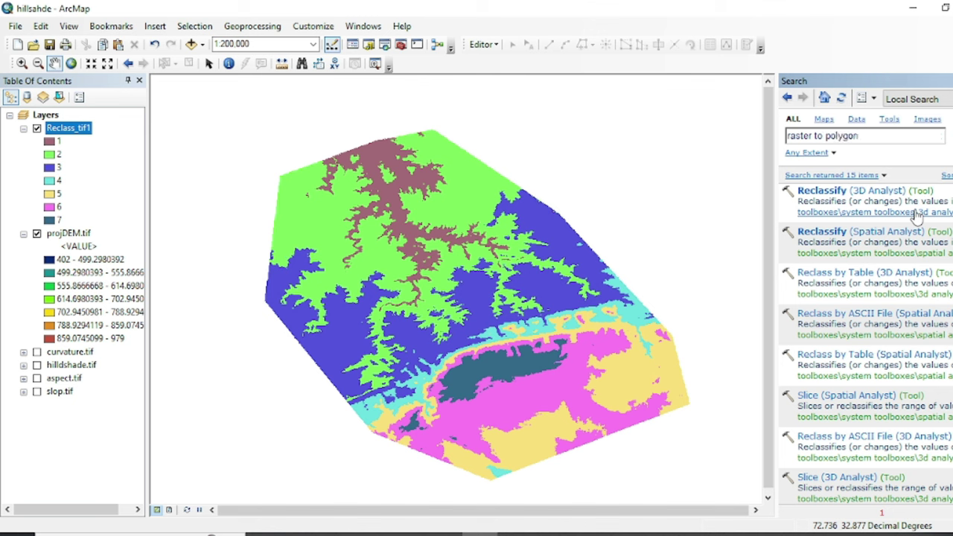
key("Return")
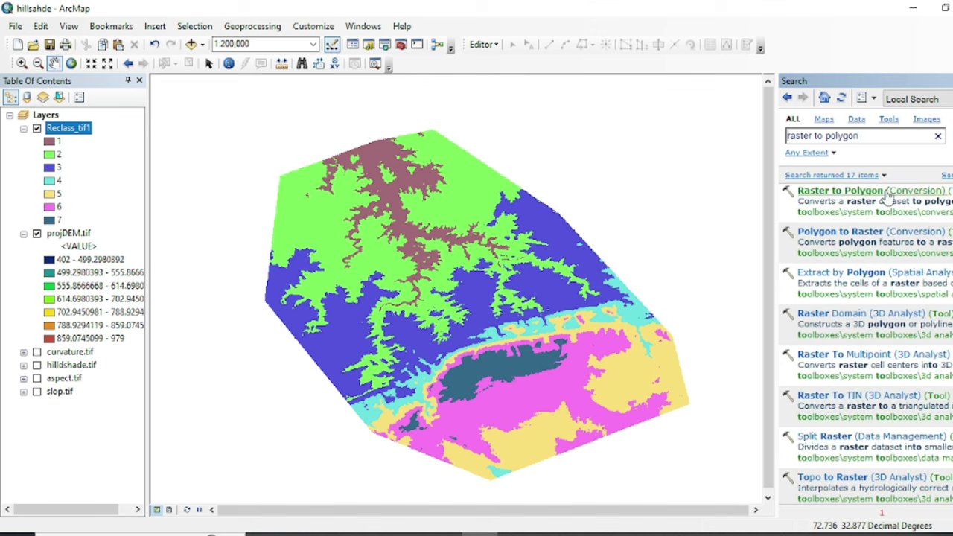
left_click(846, 216)
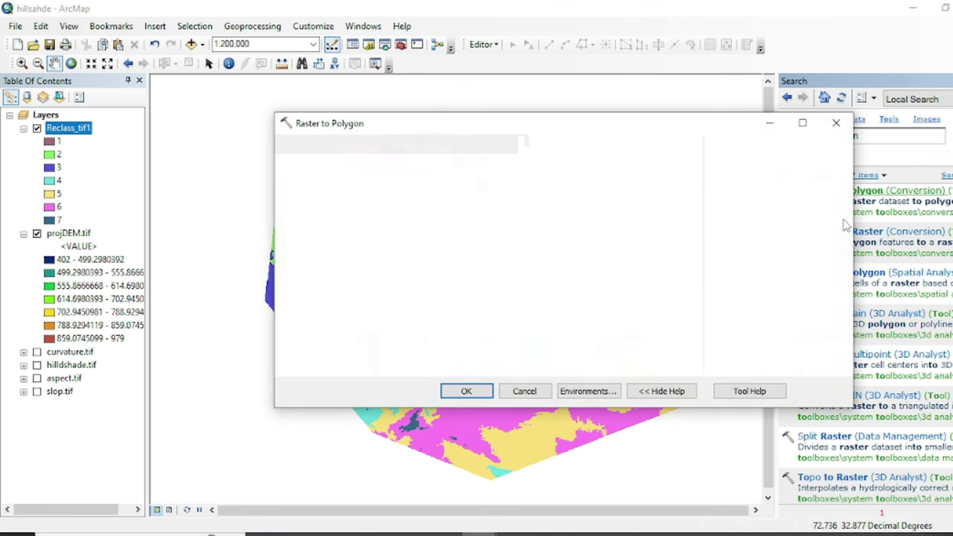
Step: Convert Reclass_tif1 to simplified polygons using the Value field, saving the output as eledem.shp in the E:\Dem folder
left_click(648, 164)
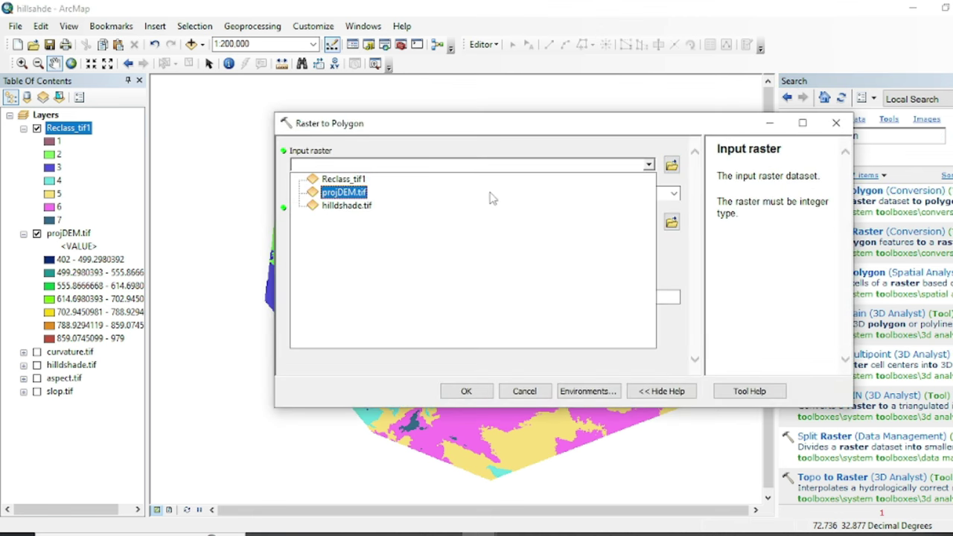
left_click(344, 179)
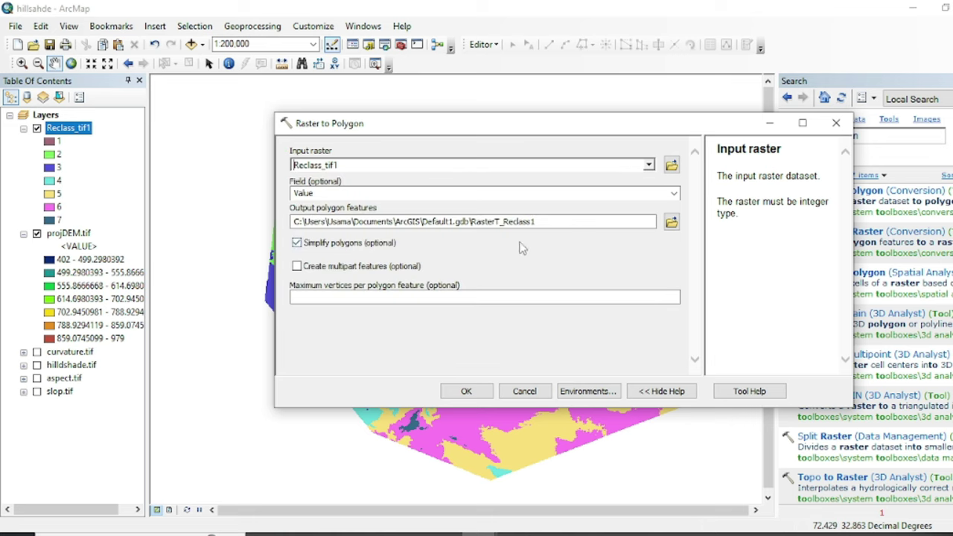
left_click(672, 223)
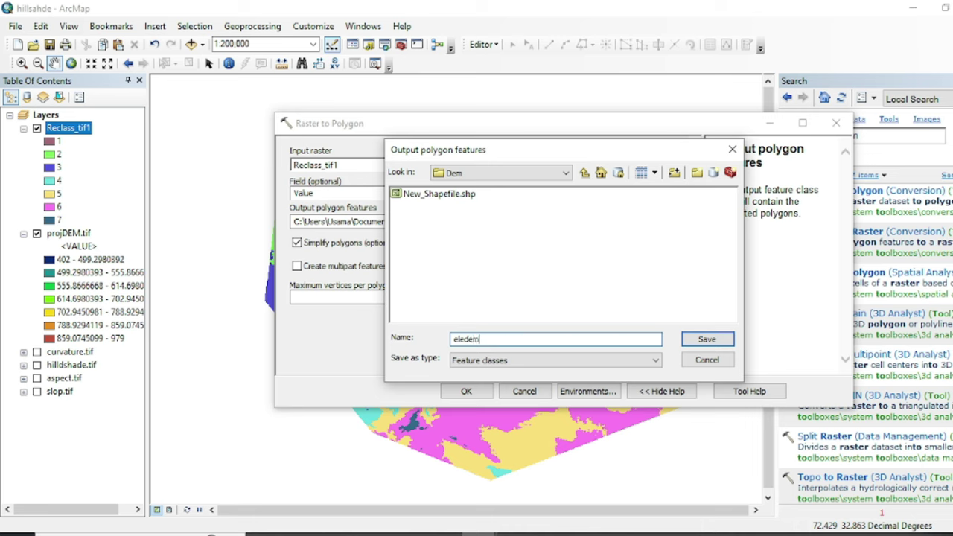
type("eledem.shp")
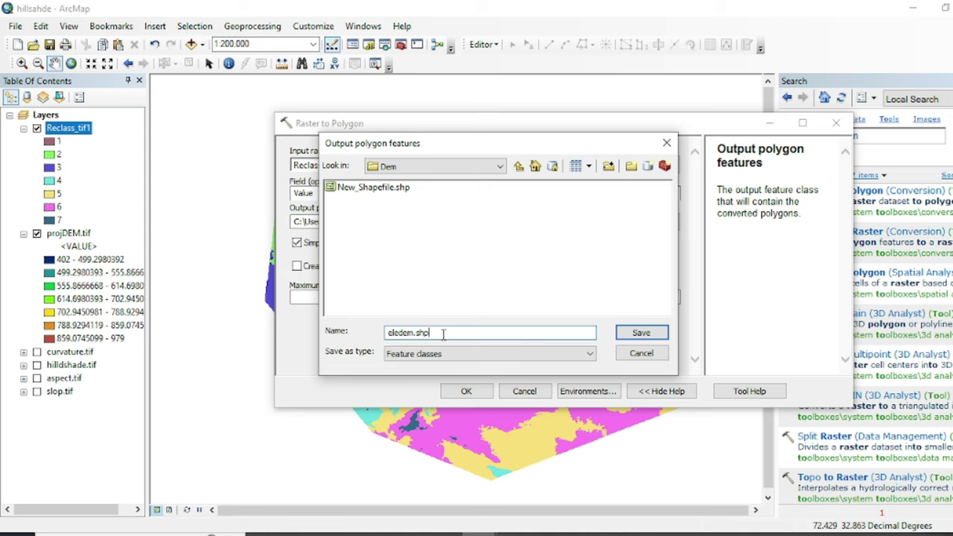
left_click(634, 333)
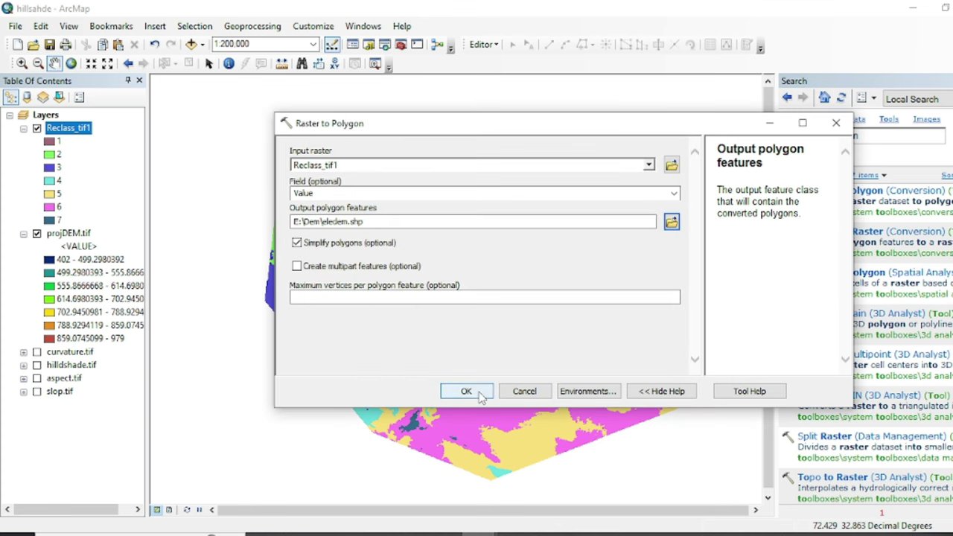
left_click(465, 391)
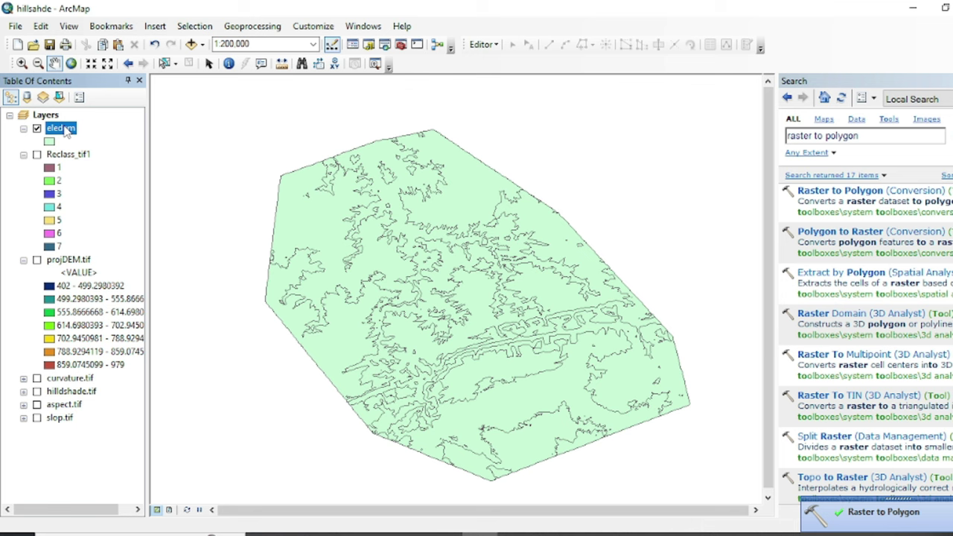
Step: Open the eledem attribute table and examine its polygon records sorted by gridcode in ascending order
right_click(65, 131)
left_click(132, 170)
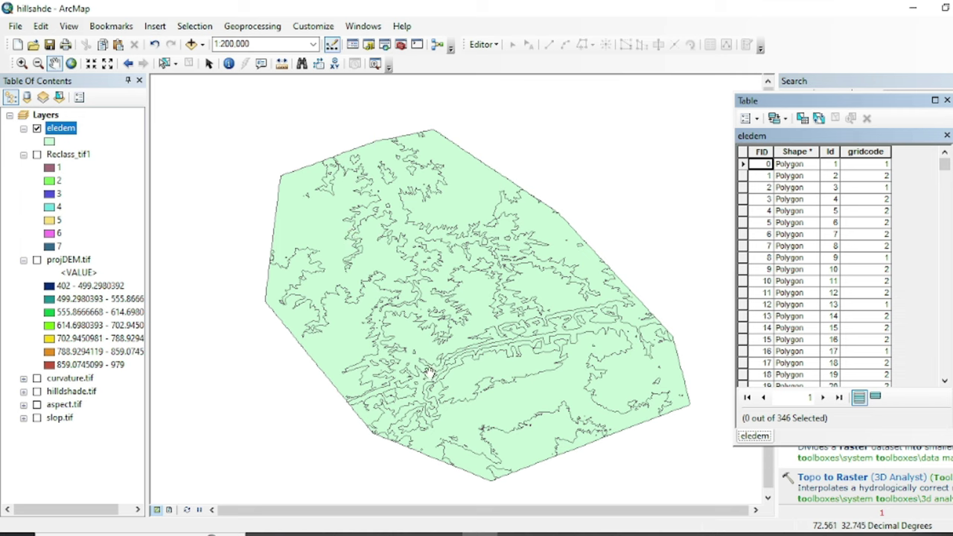
left_click(744, 165)
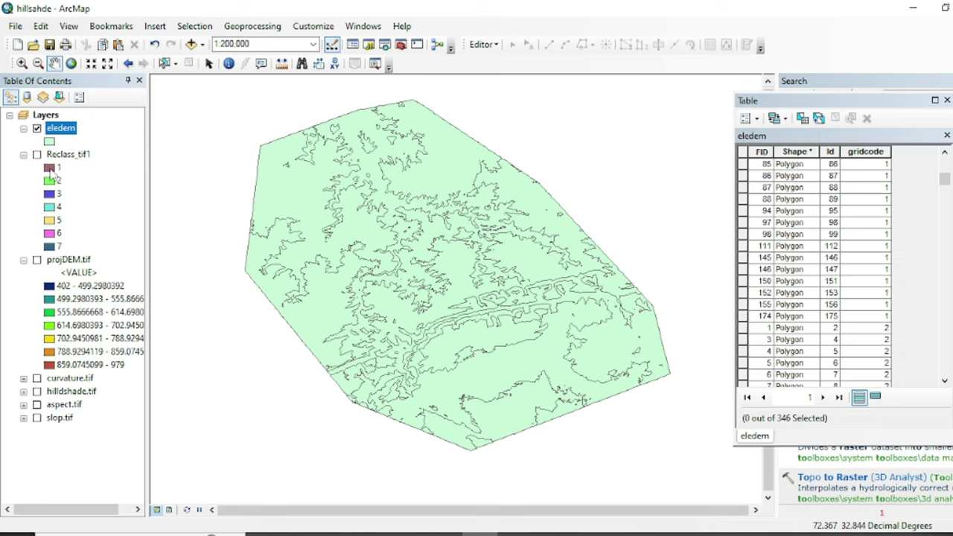
Step: Look through the gridcode values of the eledem polygon records and close the attribute table
scroll(849, 297, "down", 10)
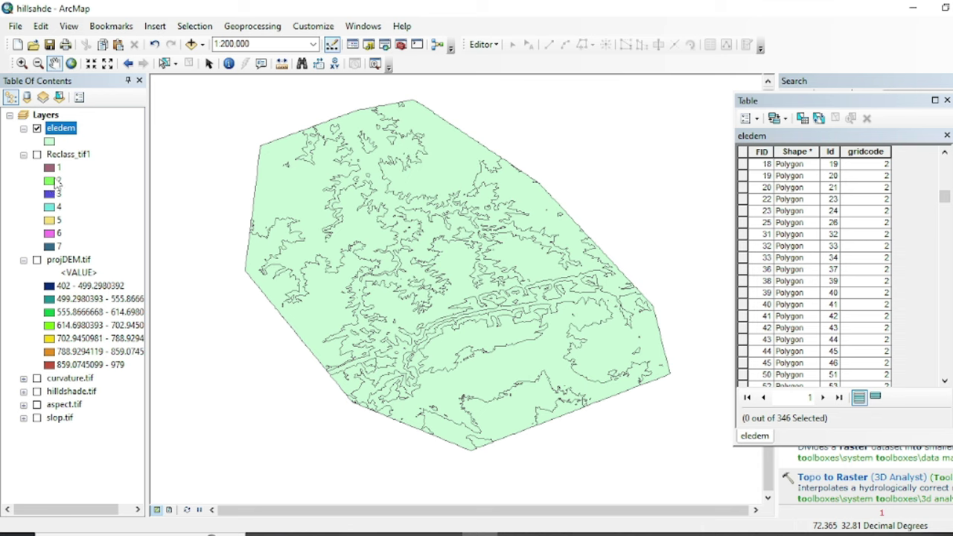
scroll(767, 228, "up", 10)
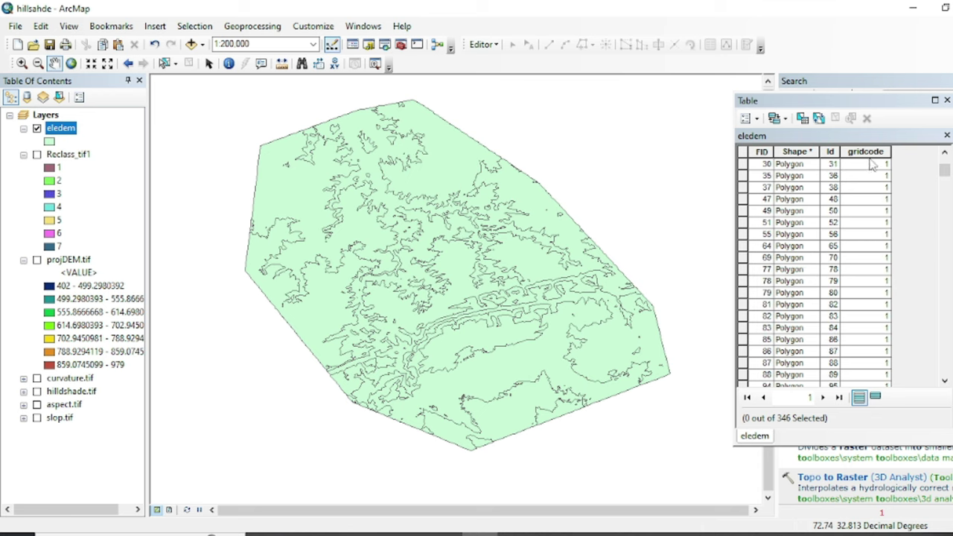
scroll(846, 205, "down", 2)
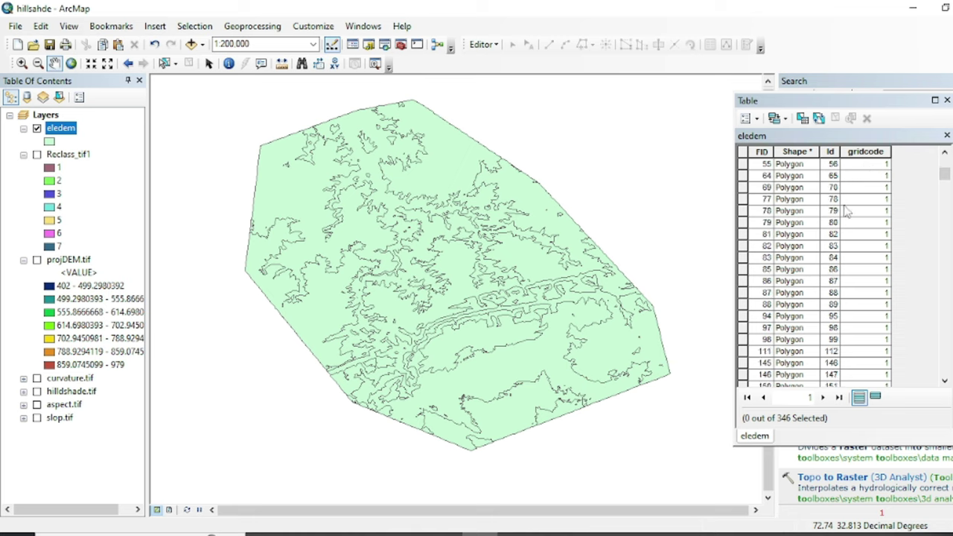
scroll(846, 212, "down", 4)
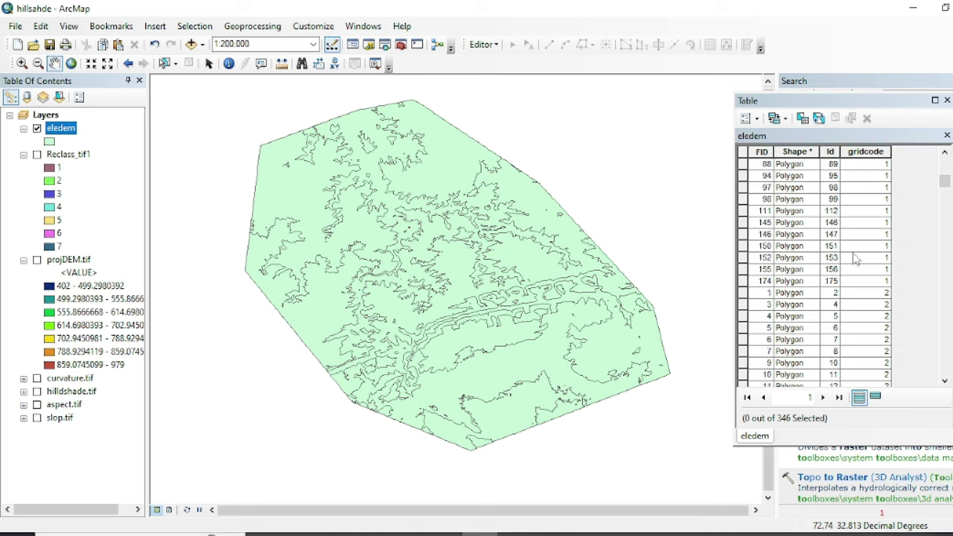
left_click(946, 101)
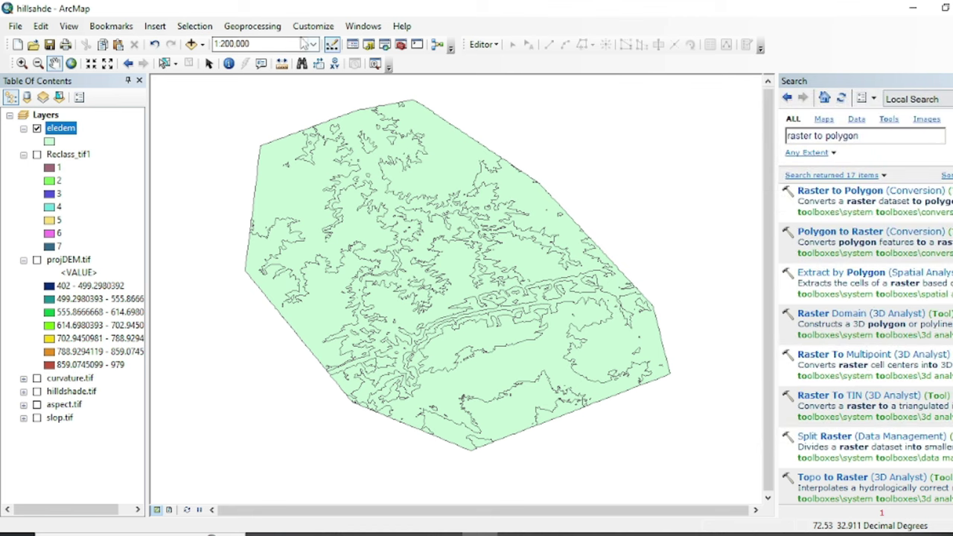
Step: Dissolve eledem on the gridcode field, saving the output as disolve in the Dem folder
left_click(252, 26)
left_click(273, 122)
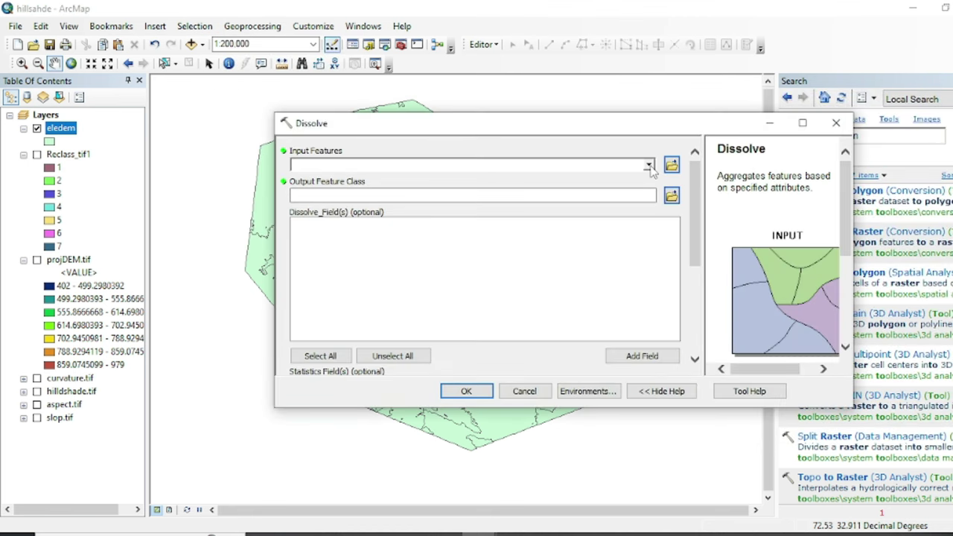
left_click(649, 166)
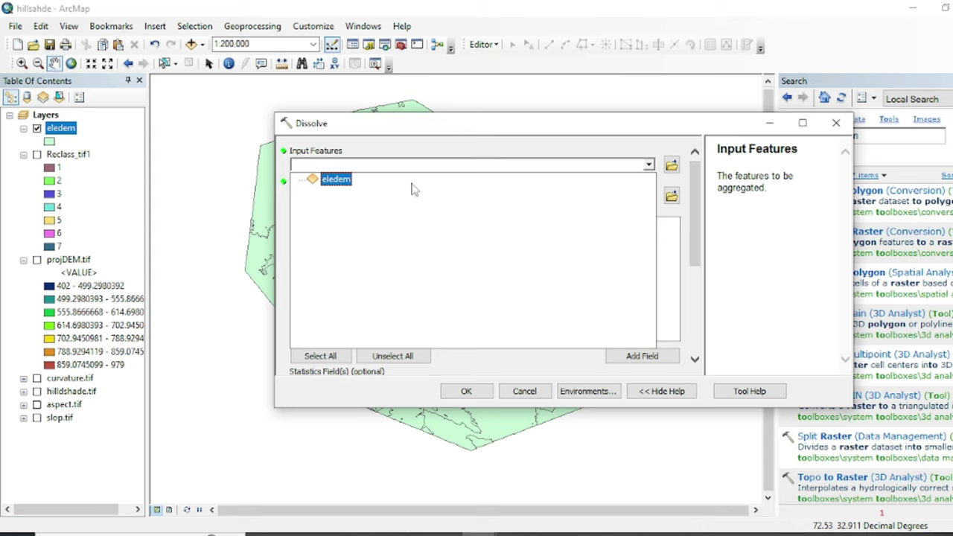
left_click(335, 180)
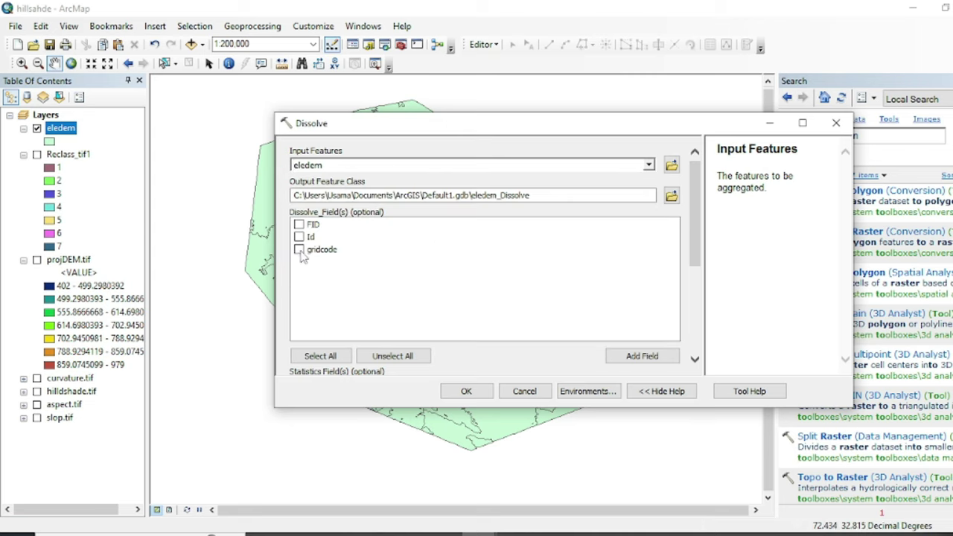
left_click(298, 251)
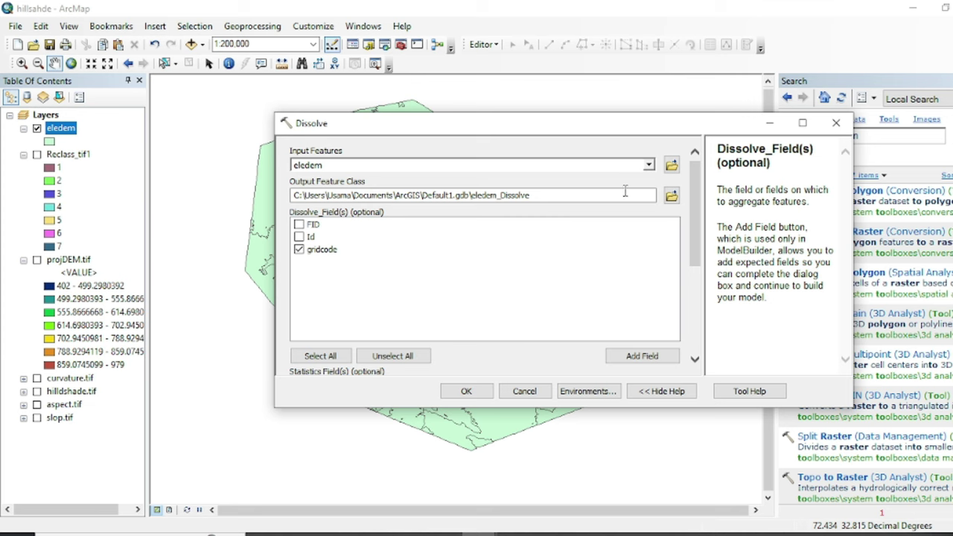
left_click(671, 195)
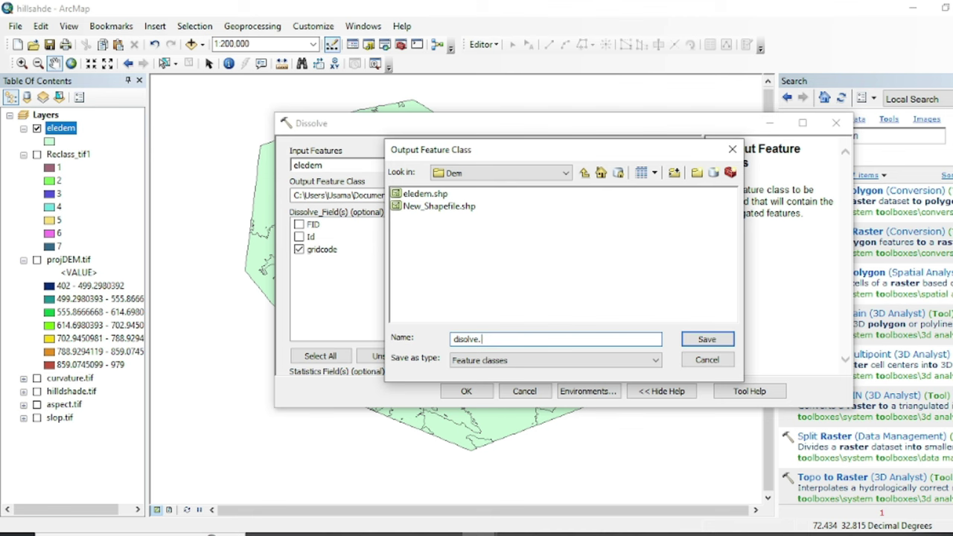
left_click(706, 338)
left_click(467, 391)
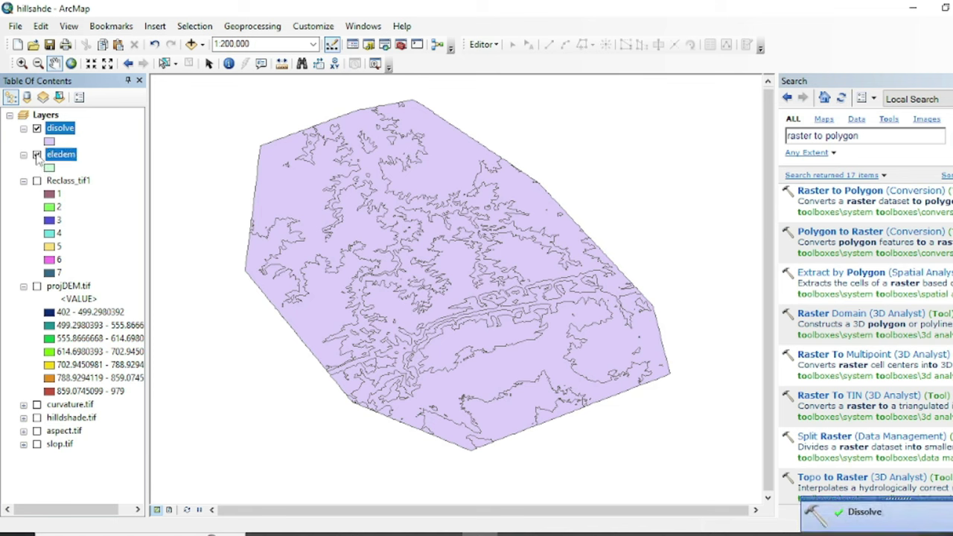
Step: Hide the eledem layer and open the attribute table of the disolve layer
left_click(36, 154)
right_click(58, 131)
left_click(123, 174)
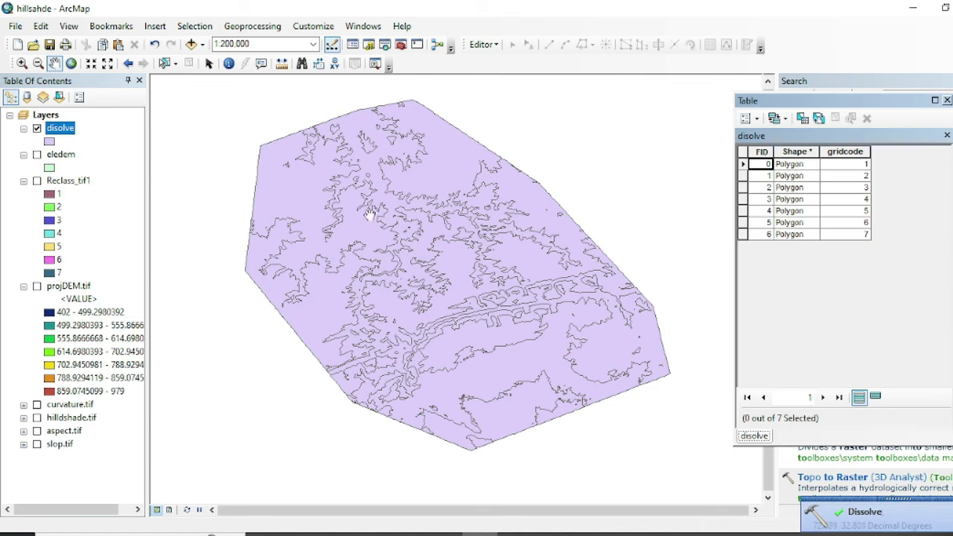
Step: Select the disolve records with gridcode 1 and 7 in turn to see their areas on the map, and clear the selection
left_click(743, 165)
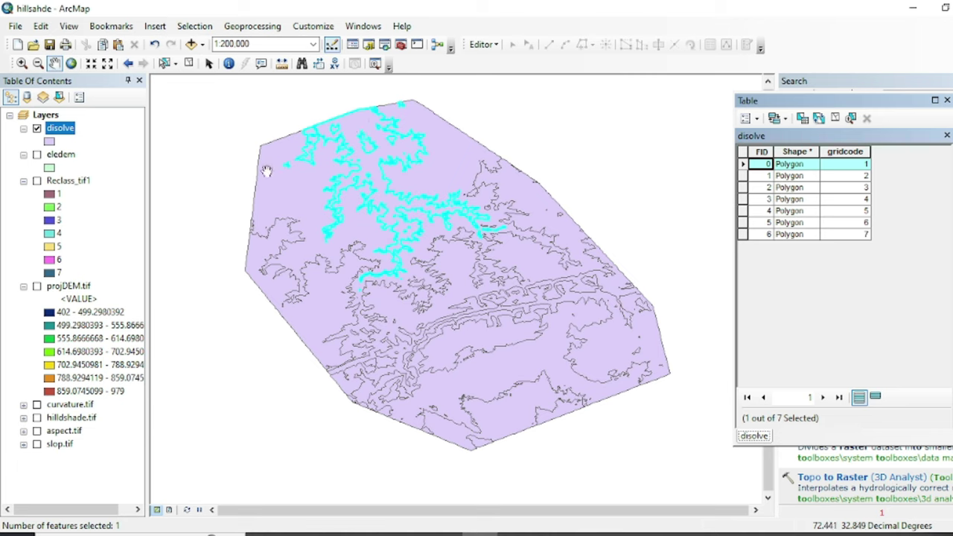
left_click(743, 234)
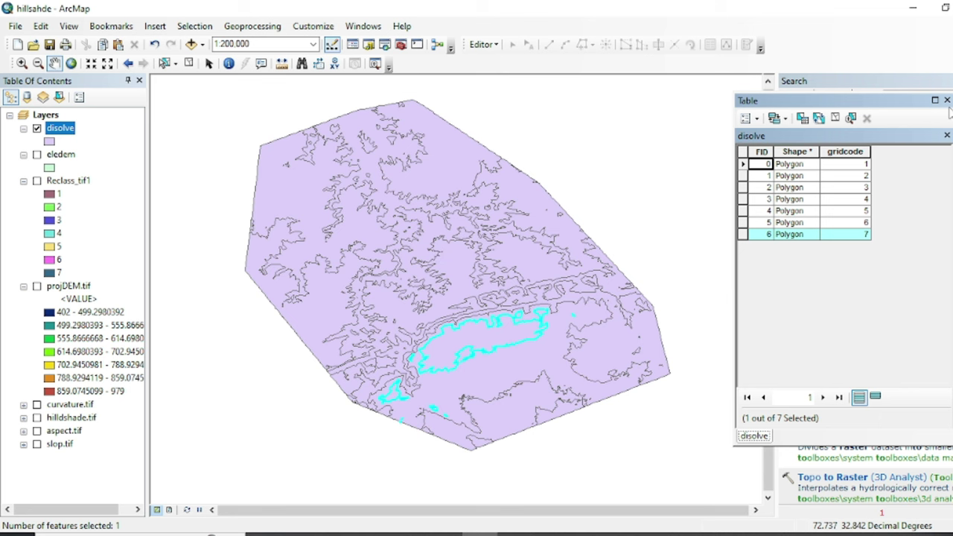
left_click_drag(873, 103, 674, 127)
left_click(639, 141)
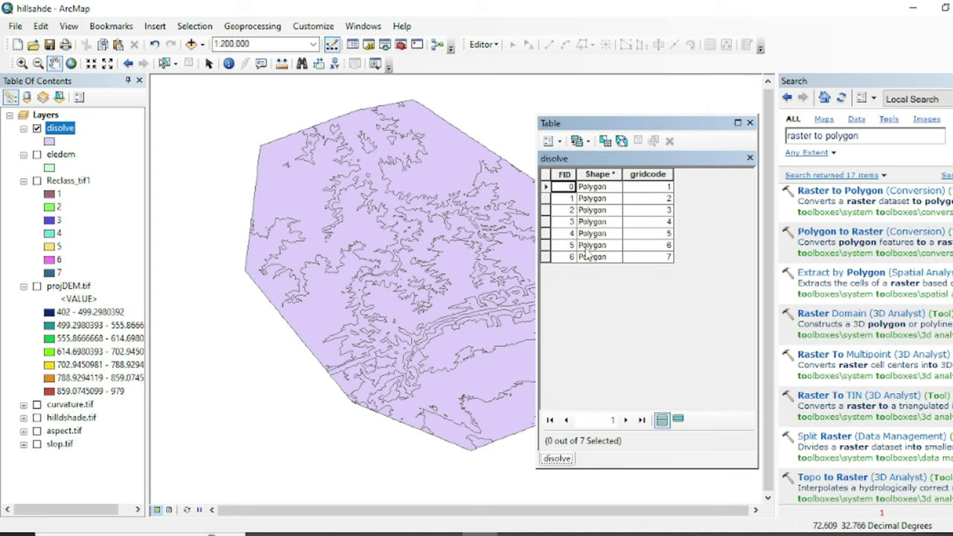
Step: Add a Text field named Elevation with length 50 to the disolve attribute table
left_click(553, 141)
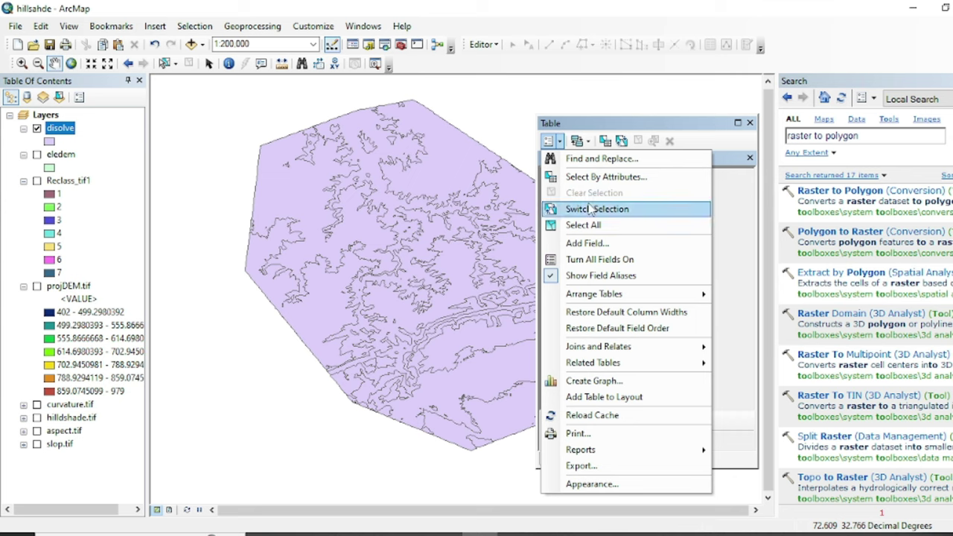
left_click(581, 242)
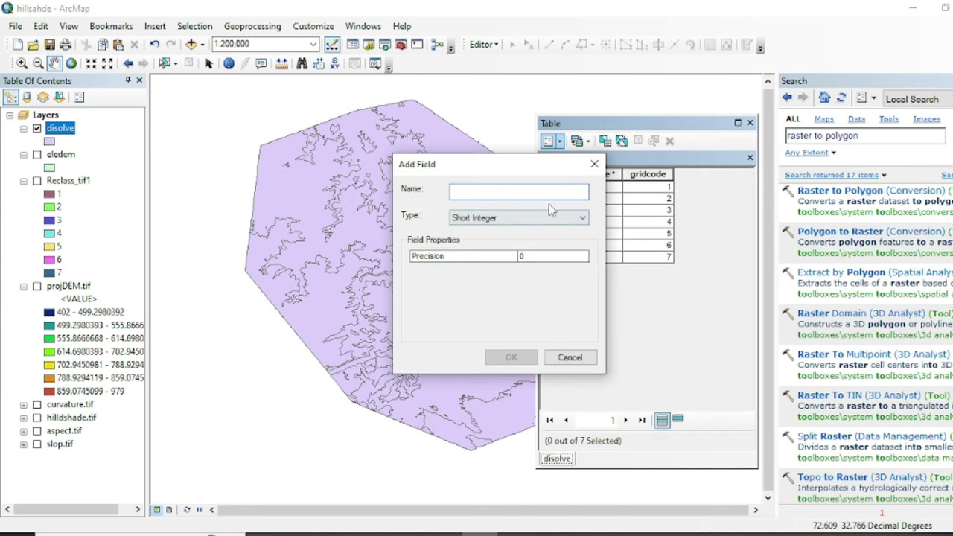
type("Elevation")
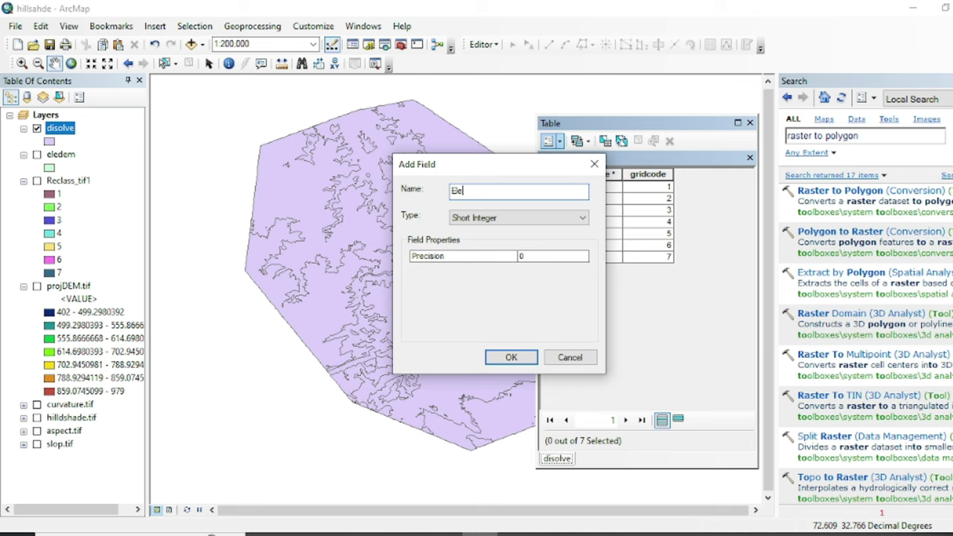
left_click(556, 216)
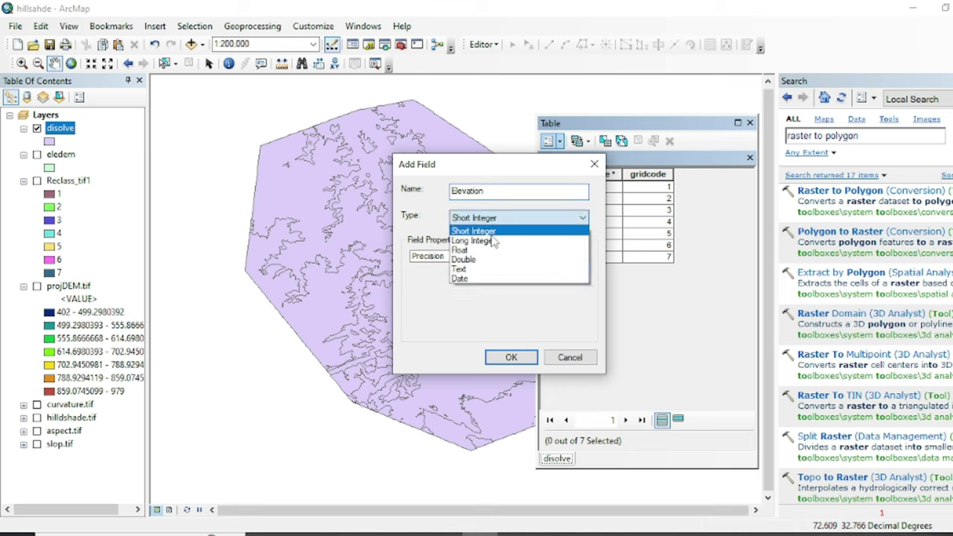
left_click(467, 269)
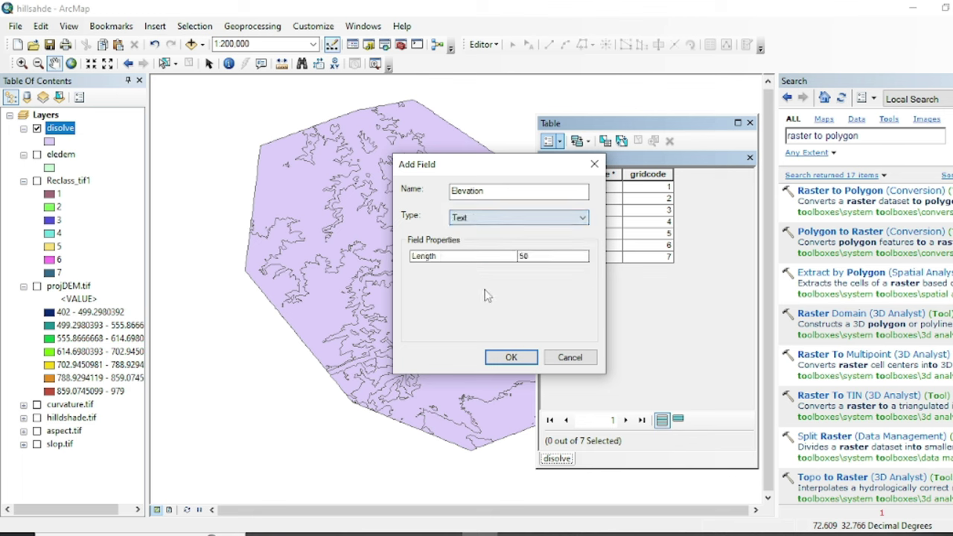
left_click(511, 357)
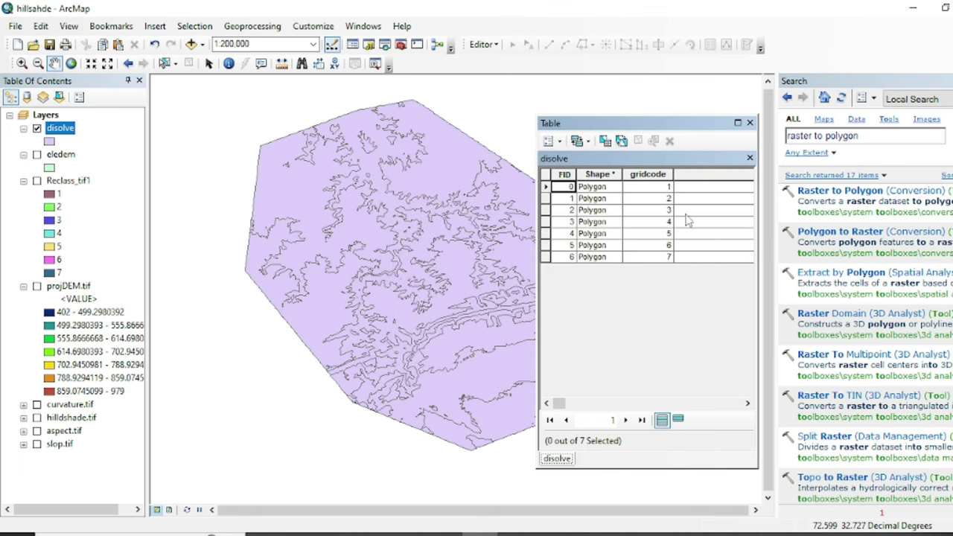
Step: Start an edit session on the disolve layer, continuing past the spatial reference warning
left_click(481, 44)
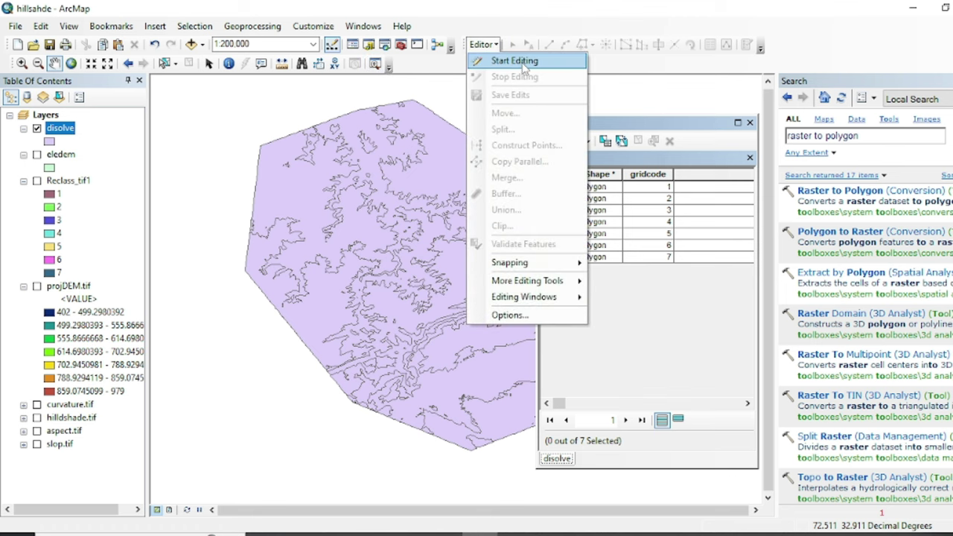
left_click(521, 63)
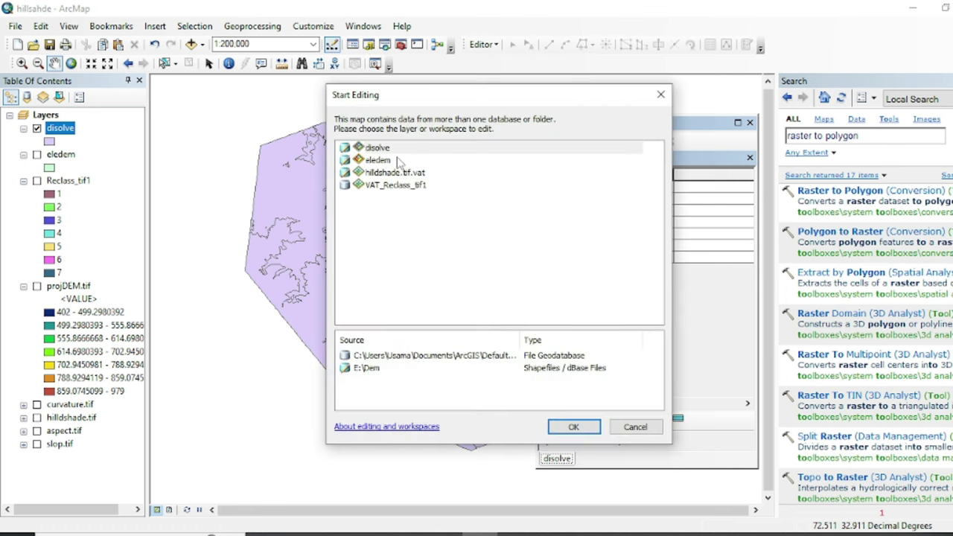
left_click_drag(605, 100, 439, 95)
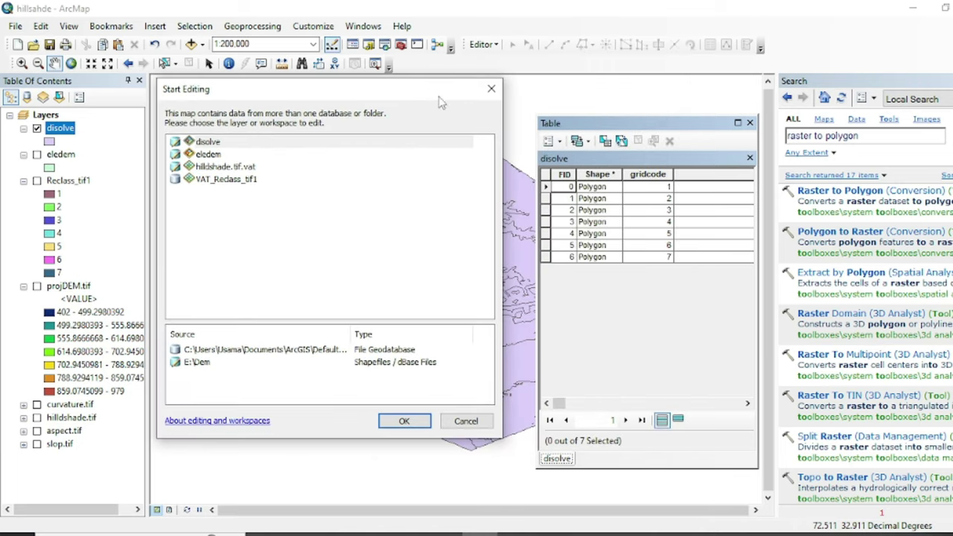
left_click(202, 143)
left_click(405, 421)
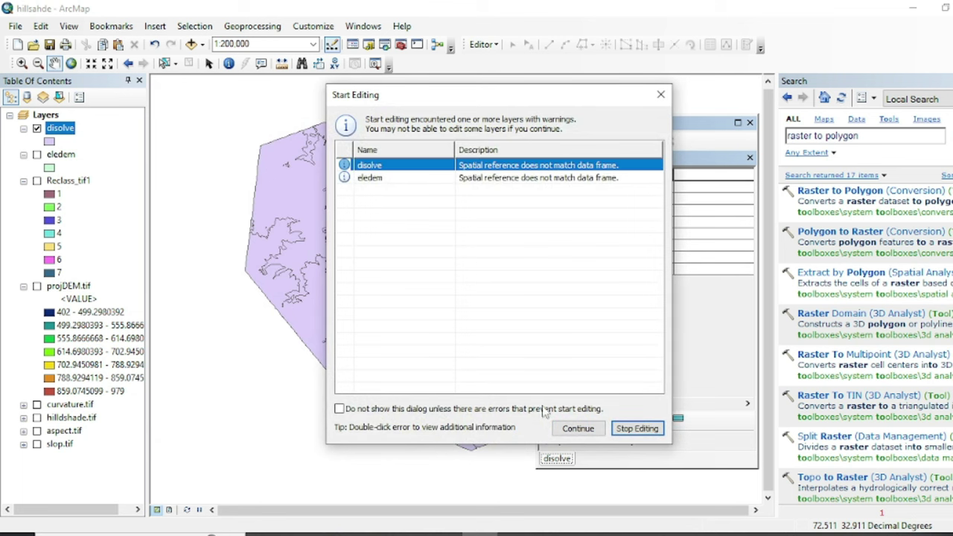
left_click(572, 430)
Step: Enter "Elevation from 402 - 499" in the first record's Elevation field and copy that text
left_click(699, 188)
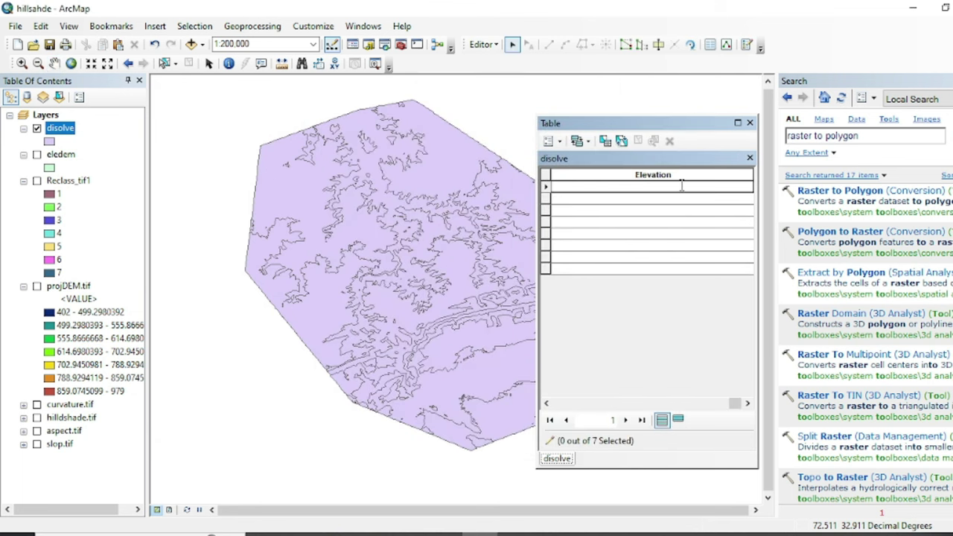
type("Elevation from 402 - 499")
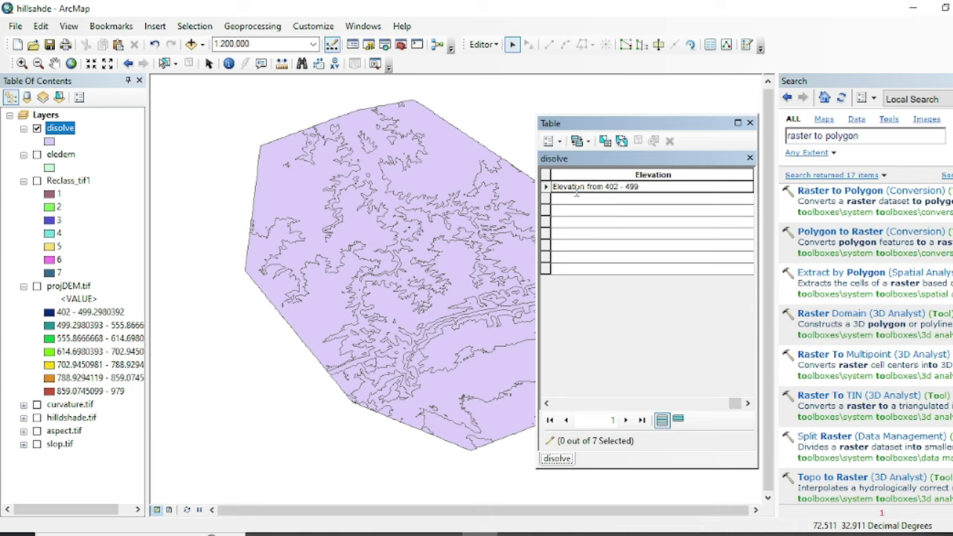
double_click(595, 187)
left_click(580, 187)
left_click_drag(652, 187, 550, 191)
left_click_drag(648, 187, 552, 194)
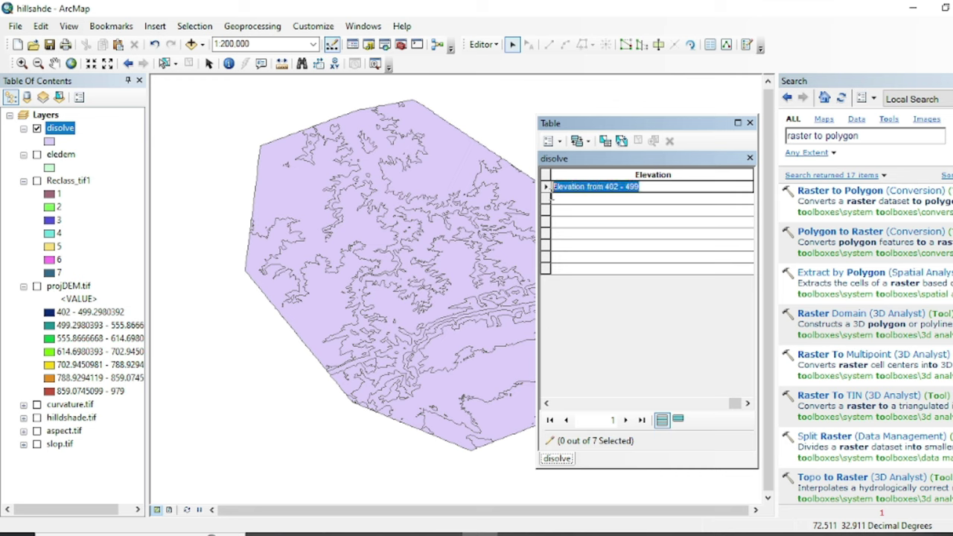
key("ctrl+c")
Step: Paste the copied elevation text into the Elevation field of the other six records as a template
left_click(594, 199)
key("ctrl+v")
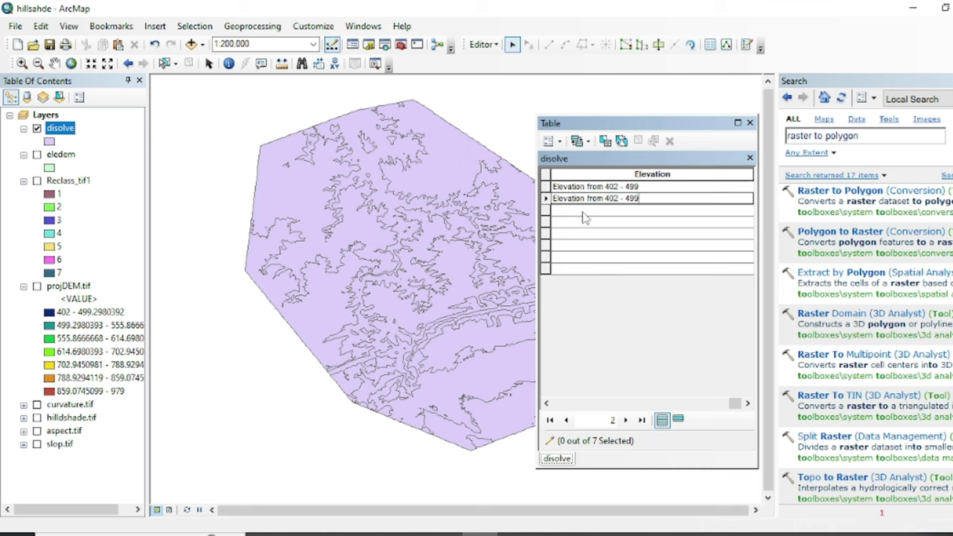
left_click(587, 210)
key("ctrl+v")
left_click(590, 222)
key("ctrl+v")
left_click(588, 233)
key("ctrl+v")
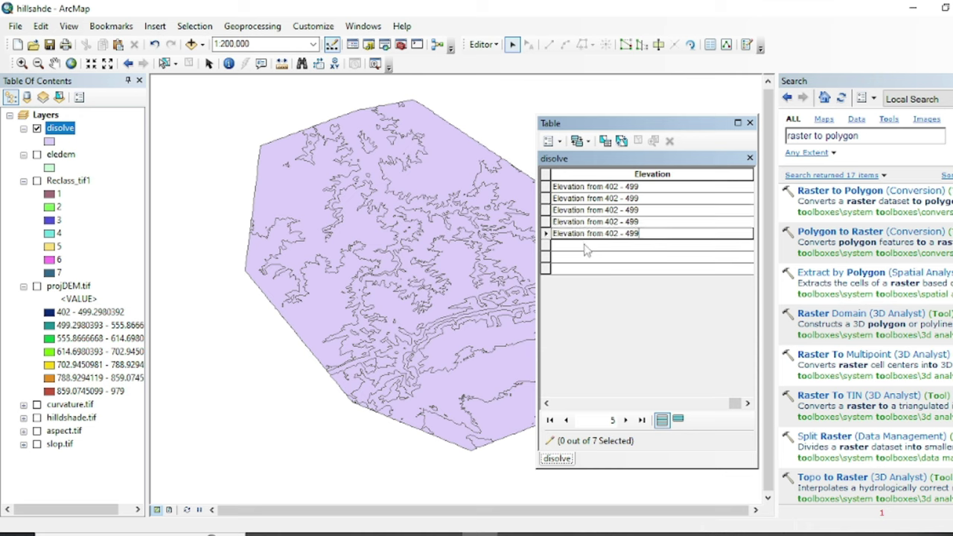
left_click(588, 245)
key("ctrl+v")
left_click(585, 257)
key("ctrl+v")
Step: Change the second record's Elevation text to "Elevation from 499 555" and the third record's to "Elevation from 555 - 614"
left_click(648, 198)
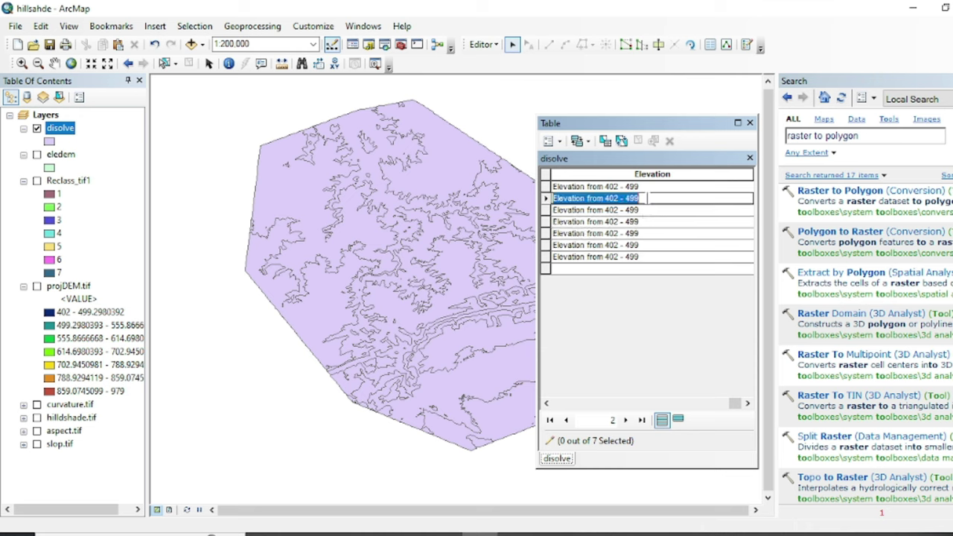
left_click(632, 193)
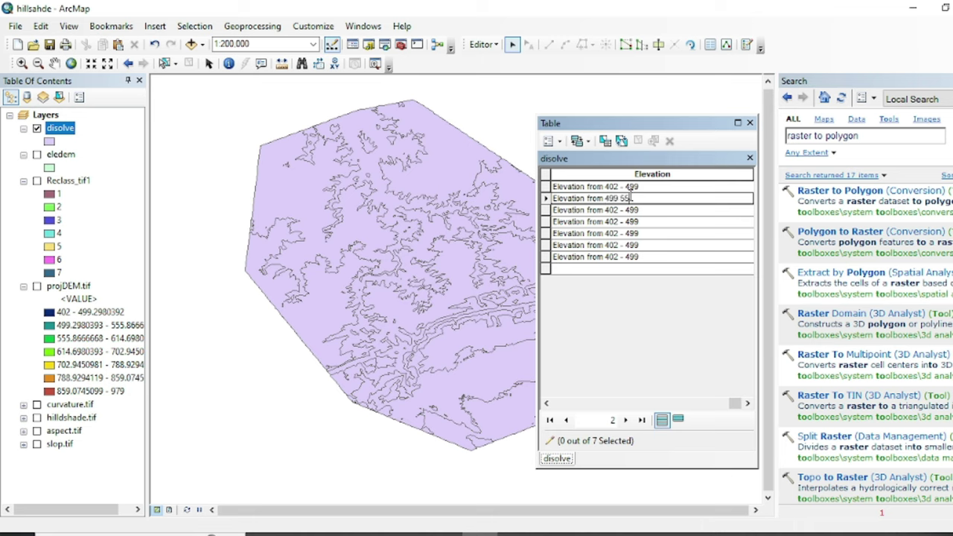
key("Down")
key("BackSpace")
key("BackSpace")
key("BackSpace")
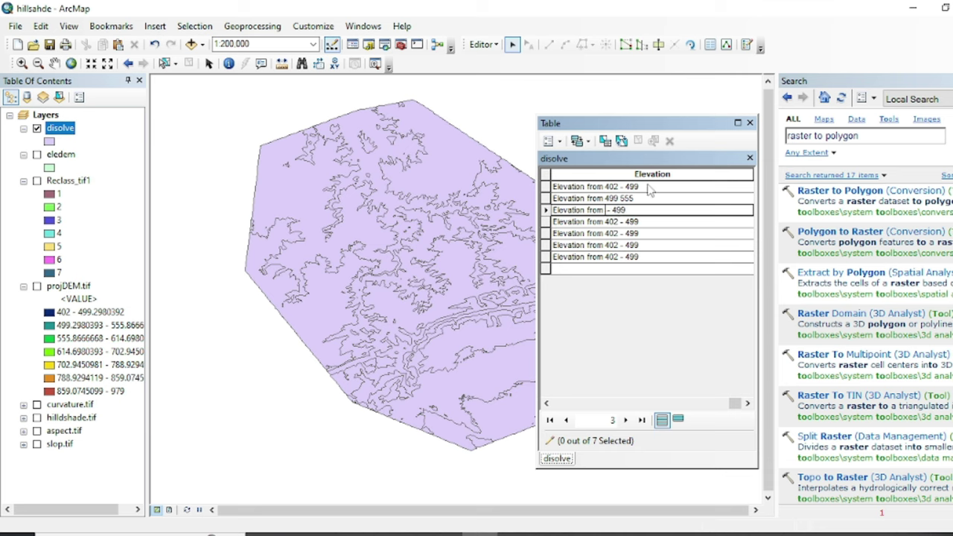
type("555")
key("Right")
key("Right")
type("614")
Step: Change the fourth record's Elevation text to "Elevation from 614 - 702"
key("Down")
key("BackSpace")
key("BackSpace")
key("BackSpace")
type("614 - 70")
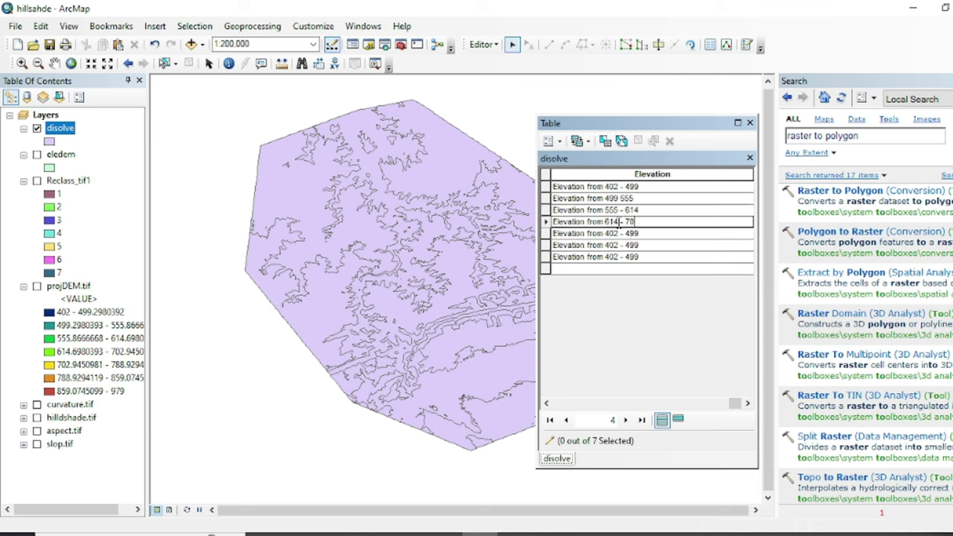
type("2")
Step: Change the fifth record's Elevation text to "Elevation from 702 - 788" and the sixth record's to "Elevation from 788 - 859"
key("Down")
key("BackSpace")
key("BackSpace")
key("BackSpace")
type("702 - ")
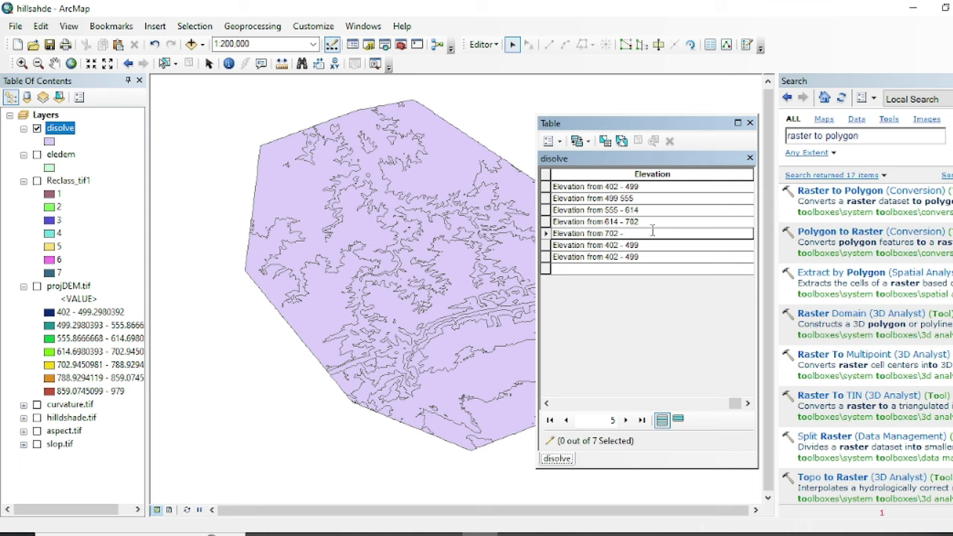
type("788")
key("Down")
key("BackSpace")
key("BackSpace")
key("BackSpace")
type("788 - 859")
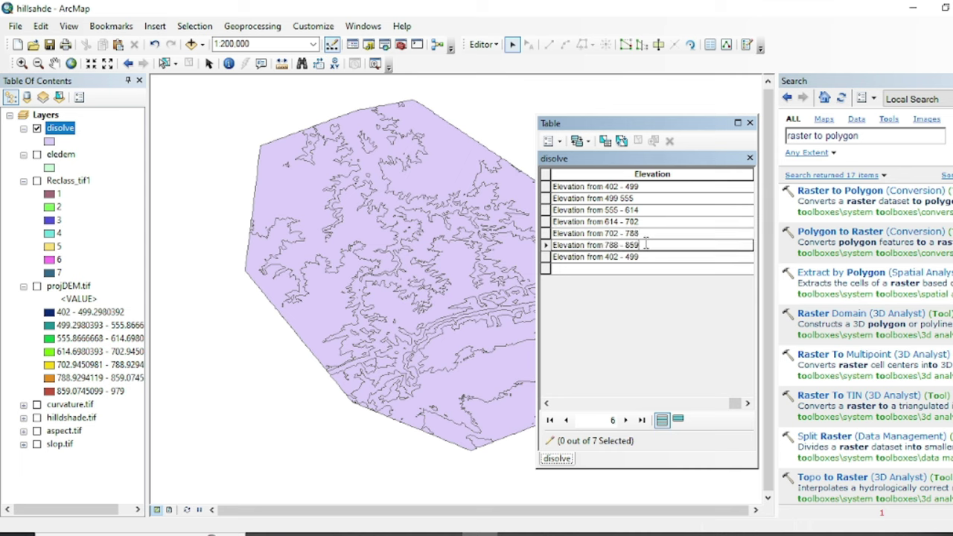
Step: Change the seventh record's Elevation text to "Elevation from 859 - 979"
key("Down")
key("BackSpace")
key("BackSpace")
key("BackSpace")
type("859")
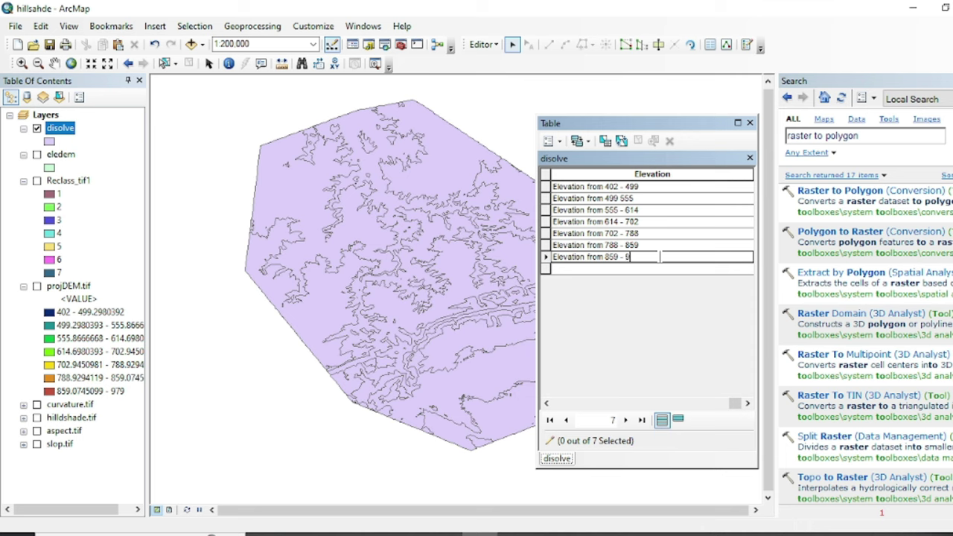
Step: Stop the edit session with the edits saved and close the attribute table
left_click(481, 44)
left_click(506, 92)
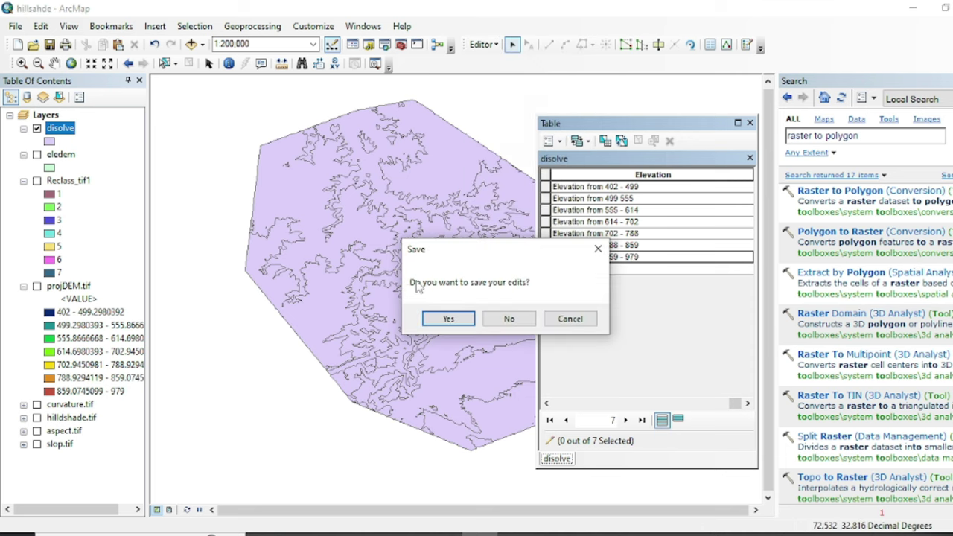
left_click(450, 319)
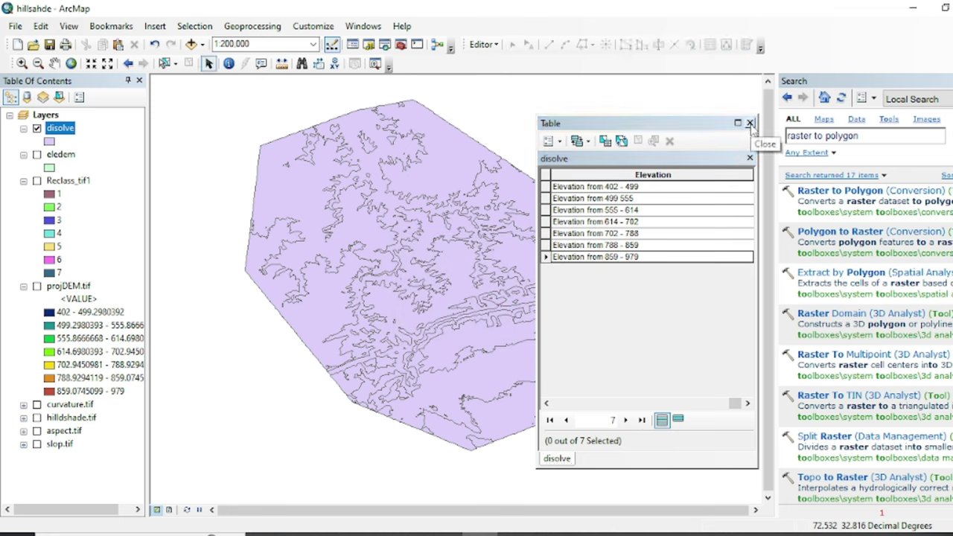
left_click(750, 123)
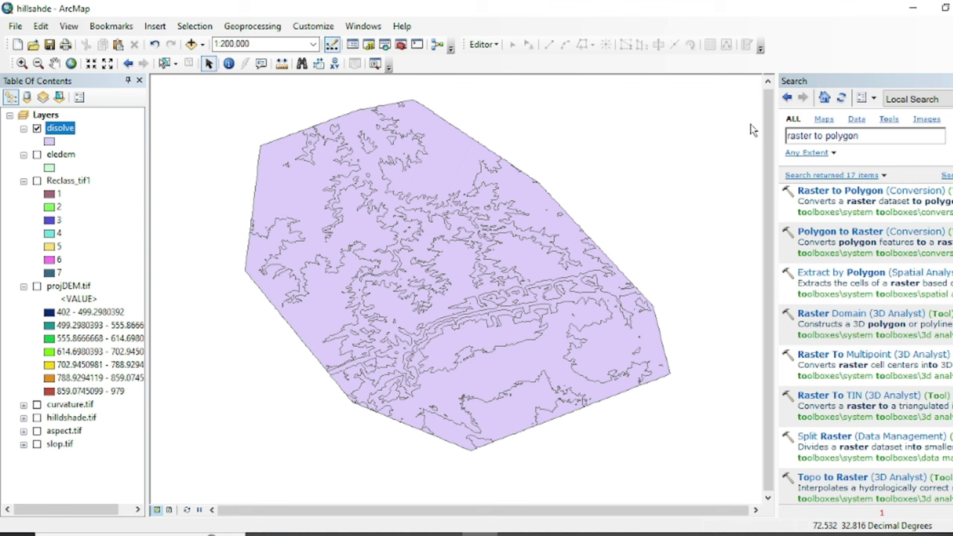
Step: Symbolize the disolve layer by unique values of the Elevation field and add all its values
right_click(76, 131)
left_click(146, 438)
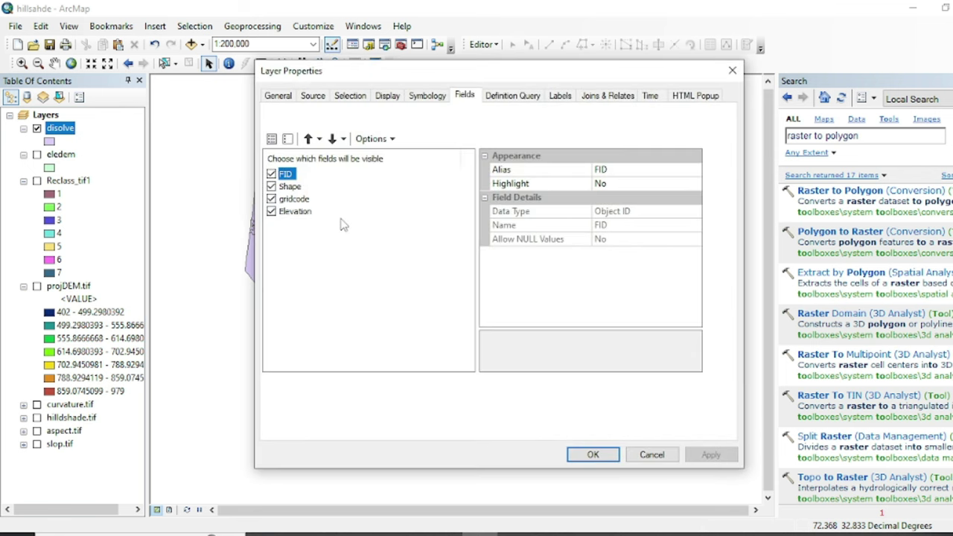
left_click(437, 98)
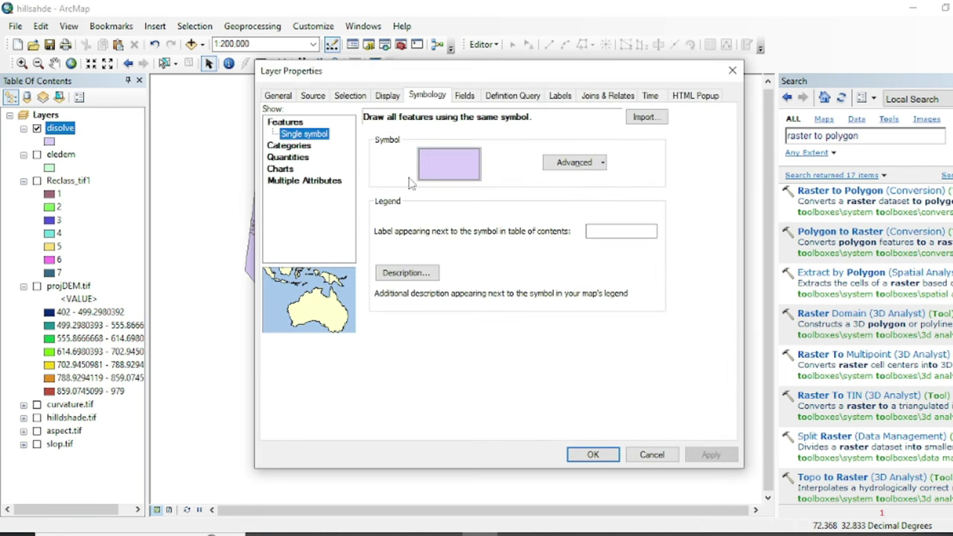
left_click(293, 148)
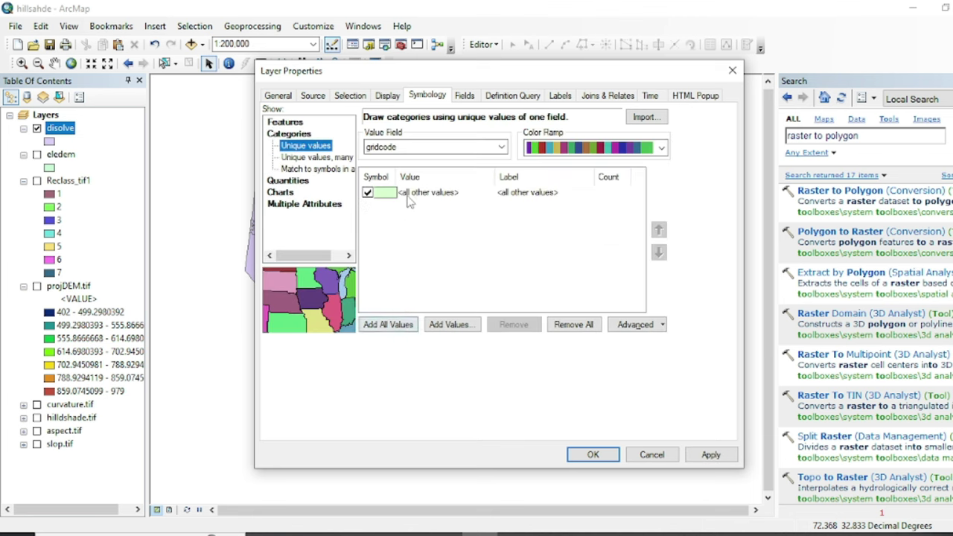
left_click(452, 146)
left_click(414, 167)
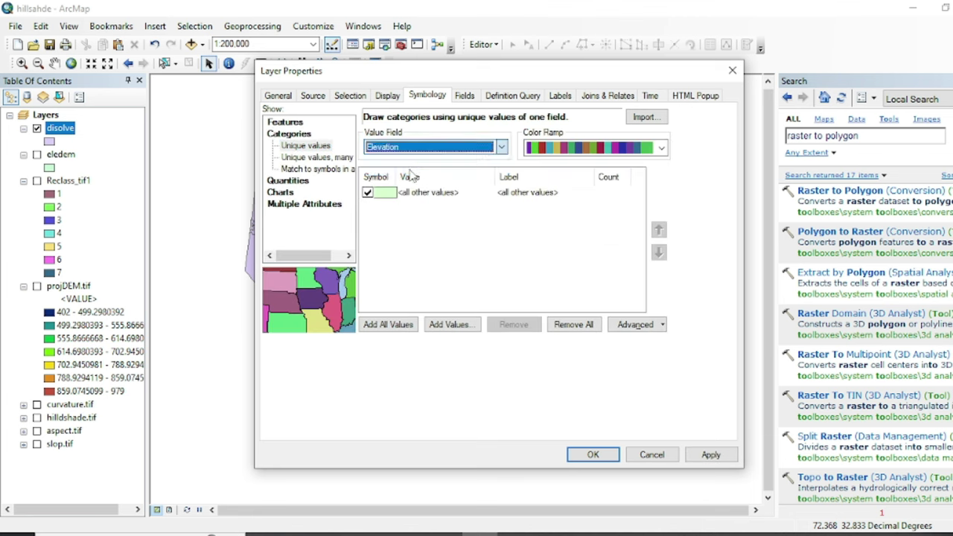
left_click(388, 326)
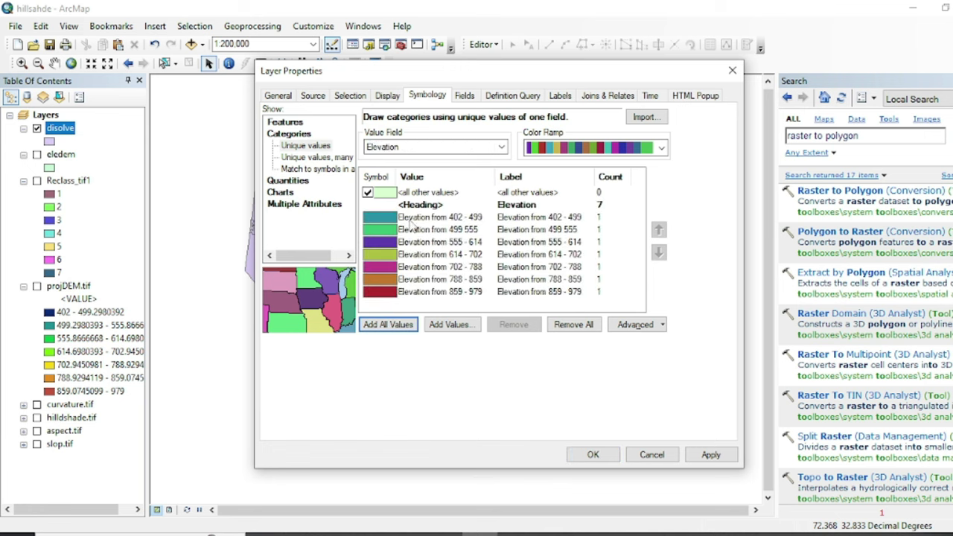
Step: Set the fill color of the "Elevation from 859 - 979" class to bright red and apply the layer symbology
double_click(388, 292)
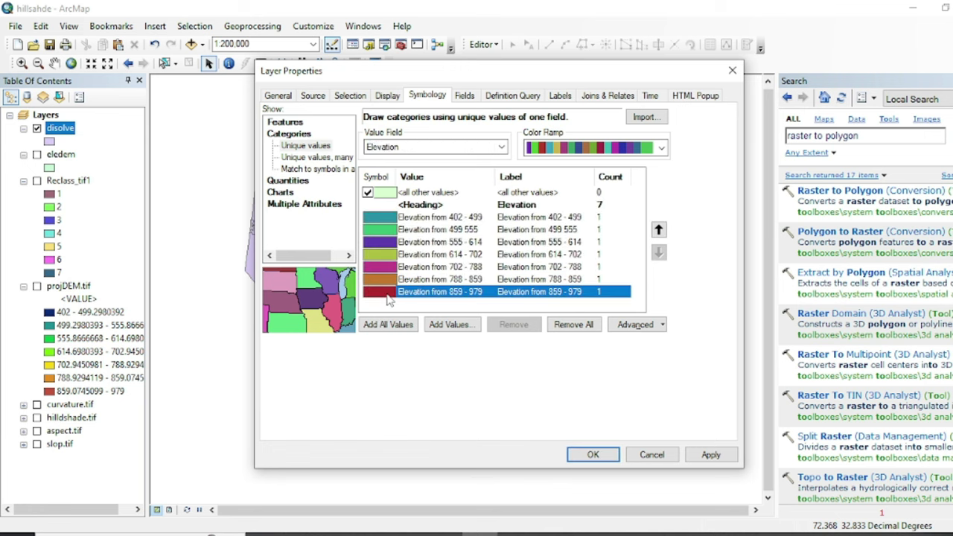
left_click(905, 166)
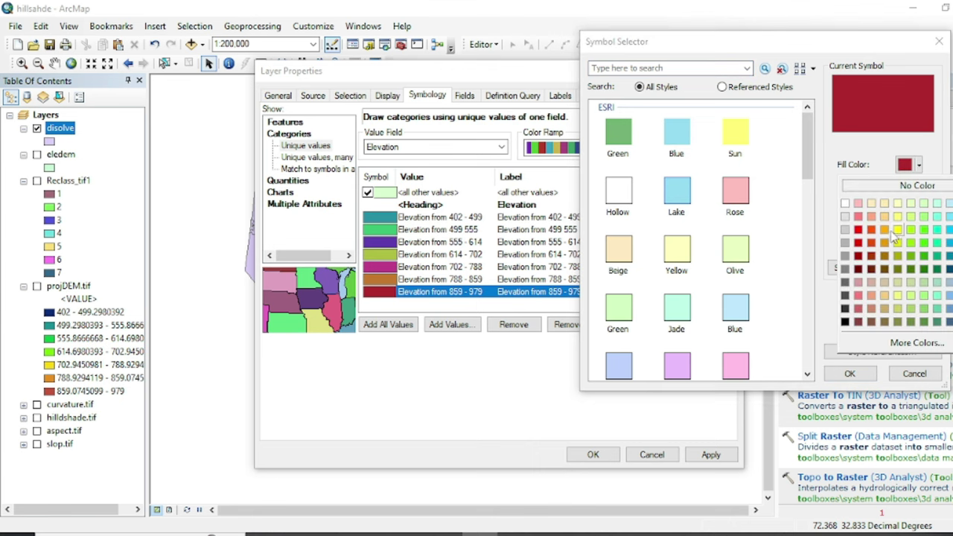
left_click(855, 235)
left_click(849, 375)
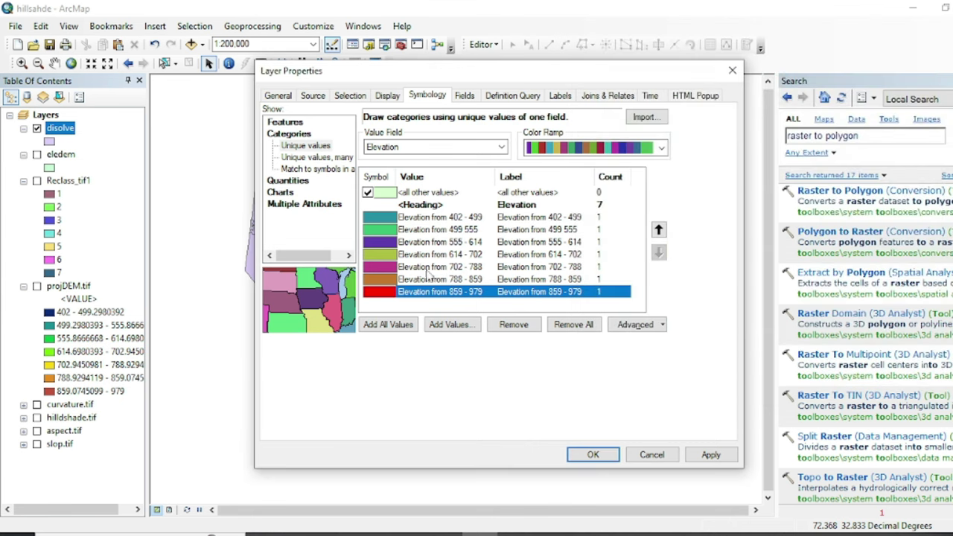
left_click(594, 455)
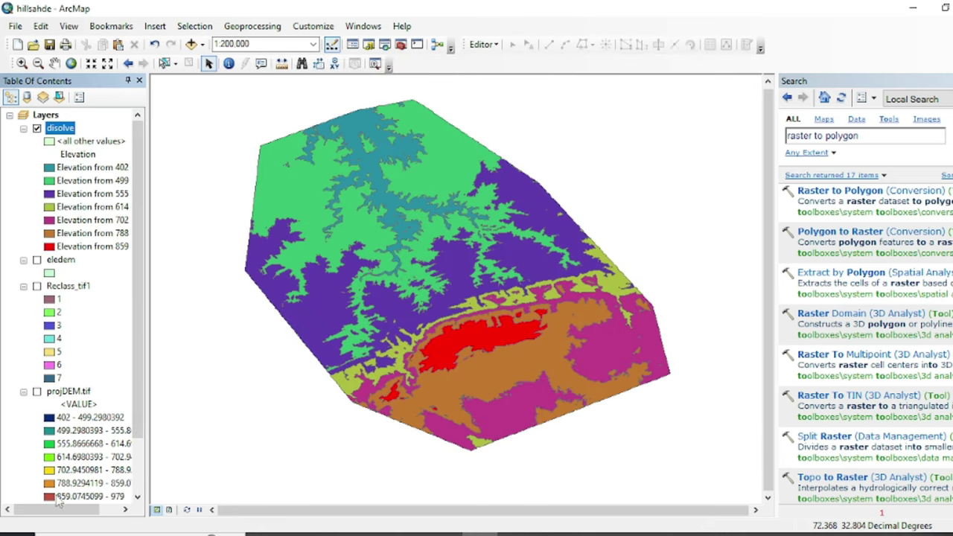
Step: Correct the second class label of the disolve layer to "Elevation from 499 - 555"
left_click_drag(63, 511, 81, 511)
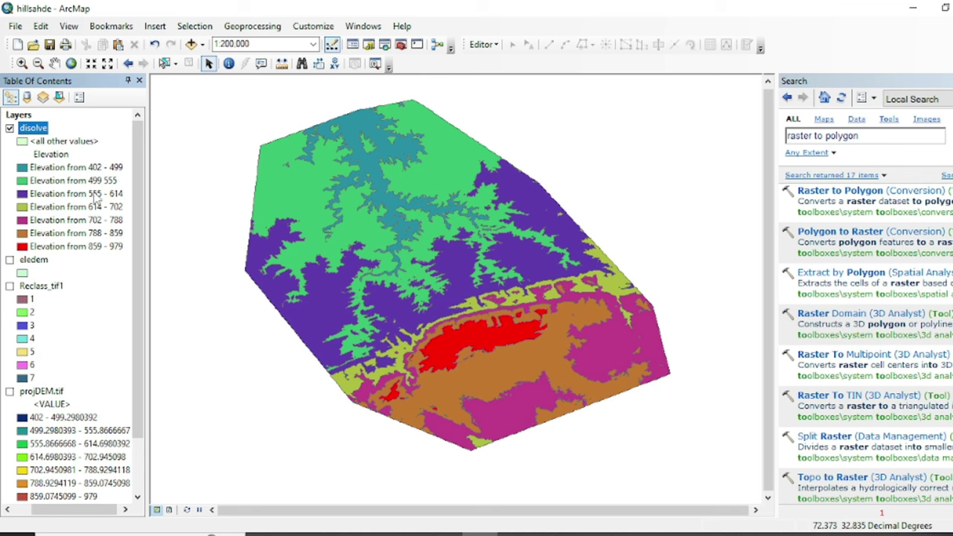
left_click(73, 180)
left_click(54, 63)
left_click_drag(365, 262, 371, 281)
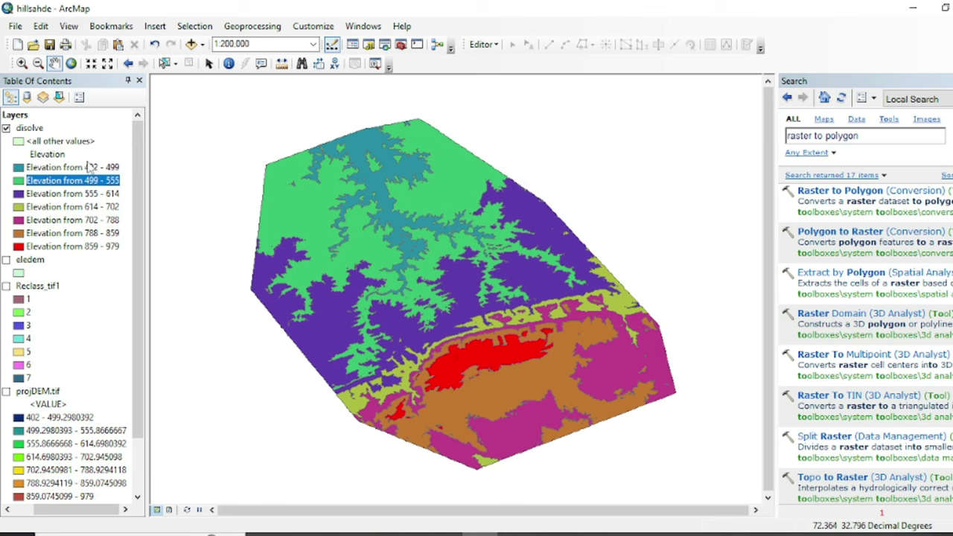
Step: Add a field named sqkm of type Double to the disolve layer's attribute table
right_click(33, 129)
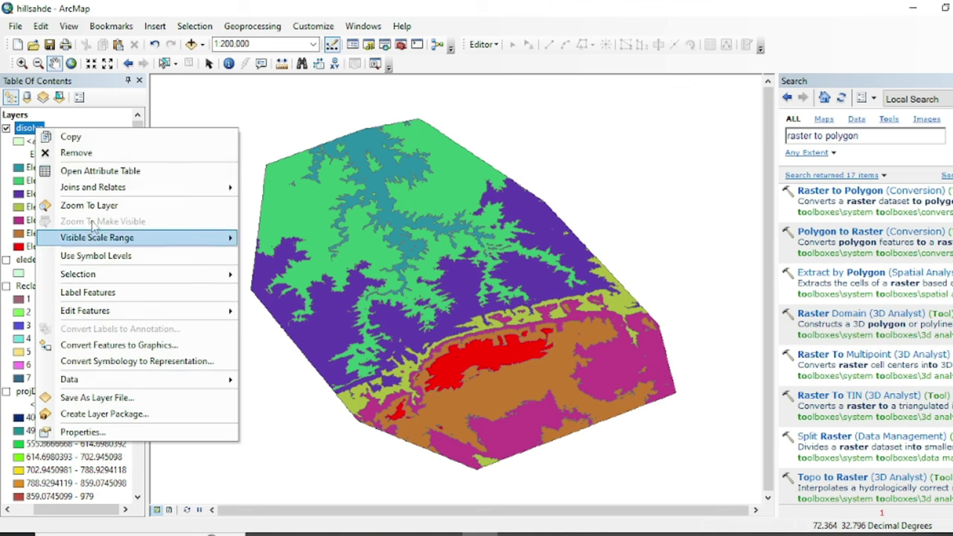
left_click(96, 170)
left_click(552, 142)
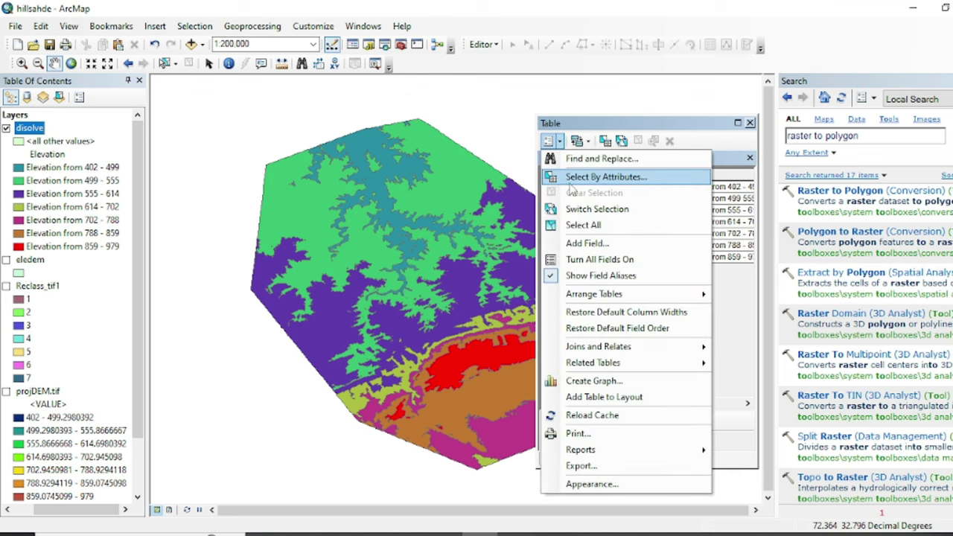
left_click(594, 243)
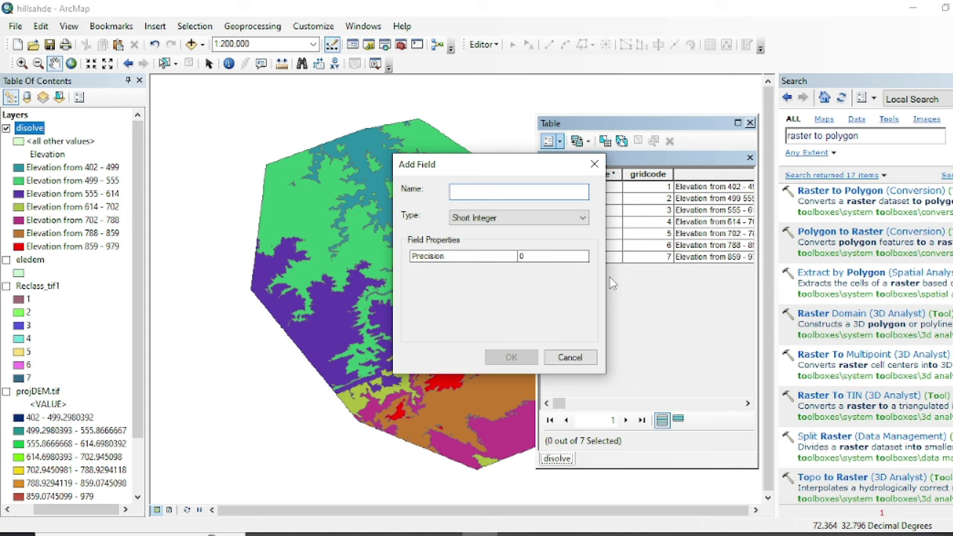
type("sqkm")
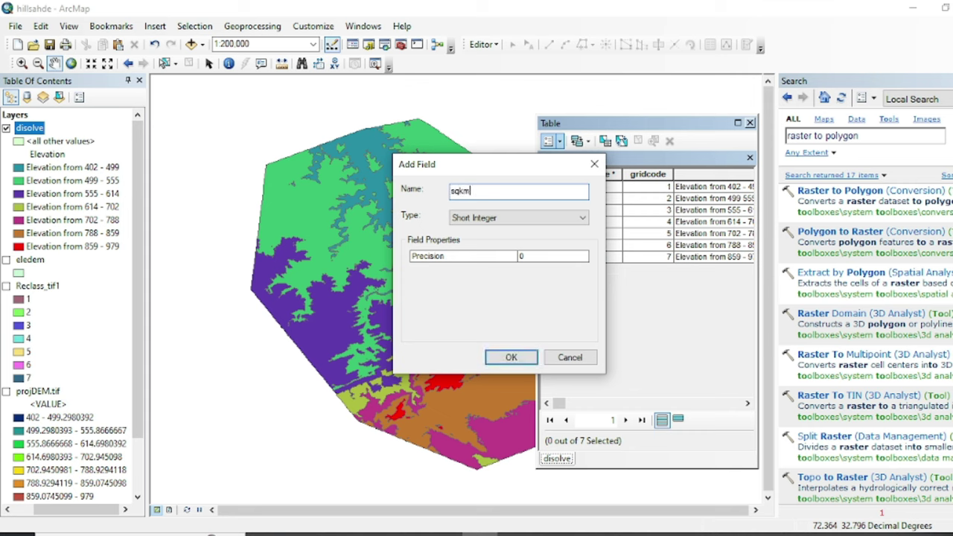
left_click(535, 219)
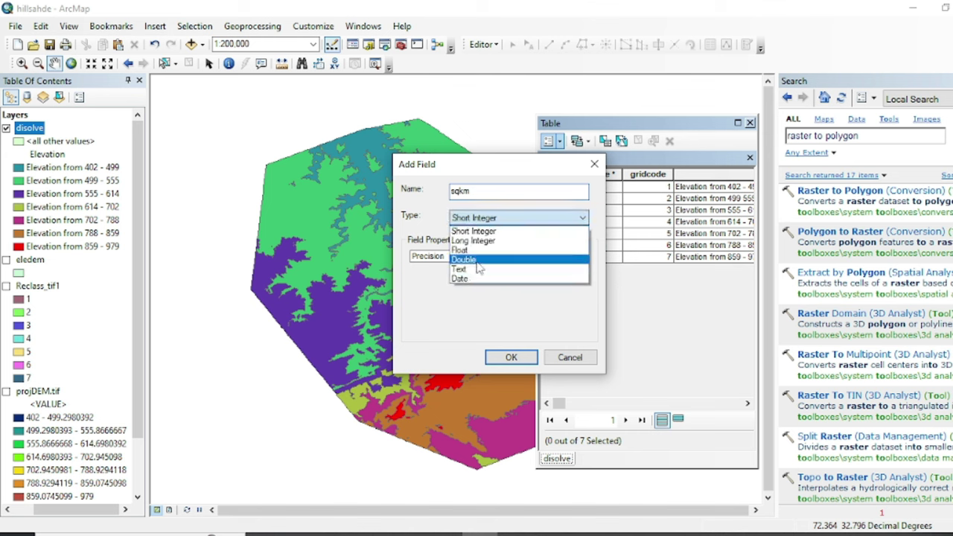
left_click(477, 259)
left_click(511, 357)
Step: Calculate each polygon's area in square kilometers into the sqkm field using the data source's coordinate system, then close the table
left_click_drag(596, 403, 724, 403)
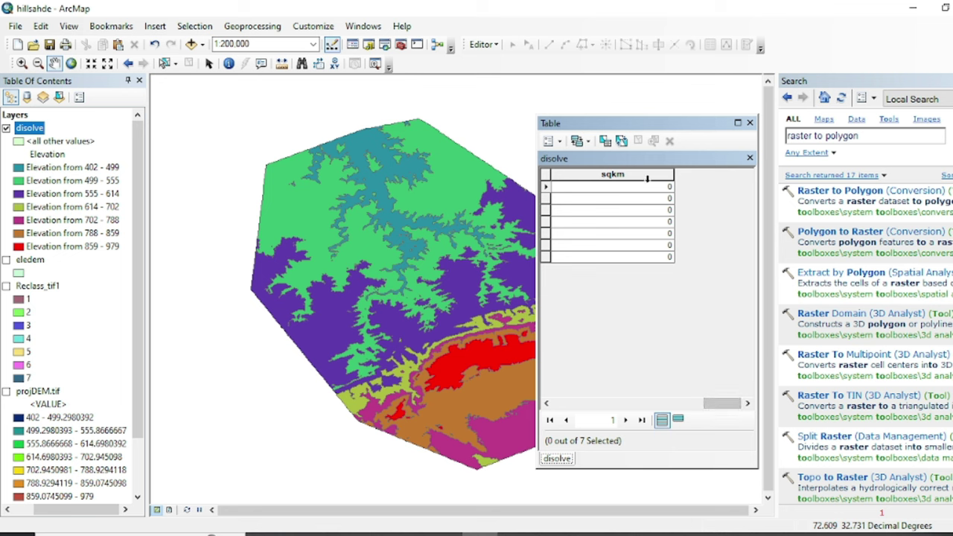
right_click(659, 177)
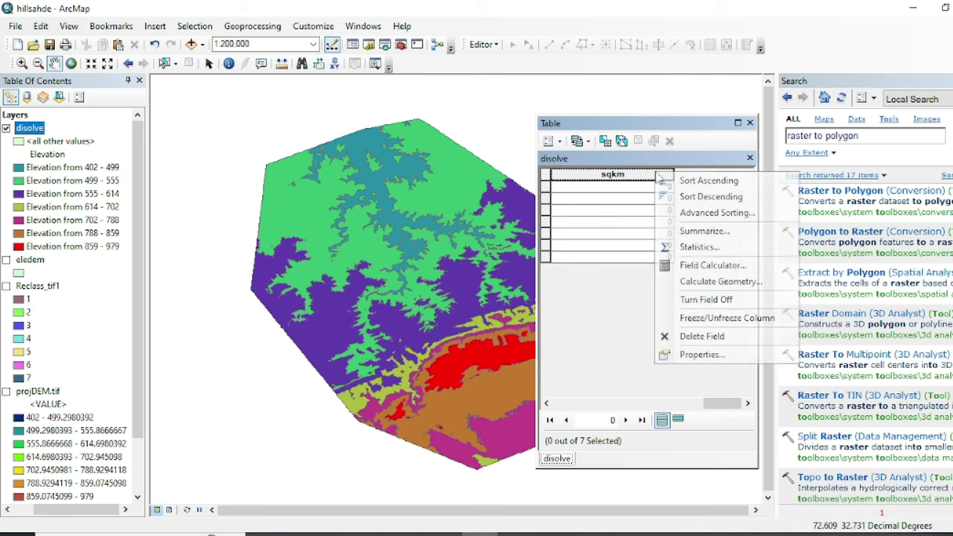
left_click(713, 282)
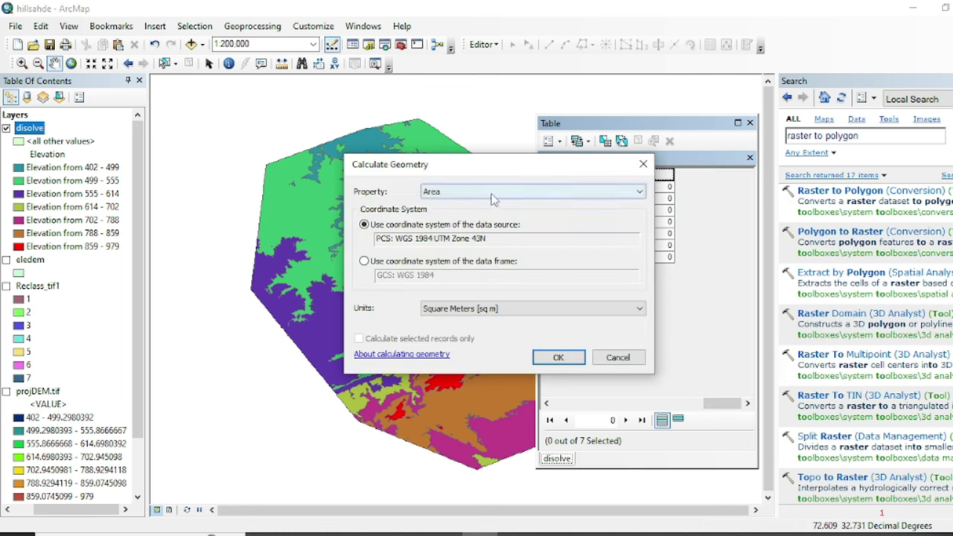
left_click(492, 196)
left_click(492, 198)
left_click(478, 311)
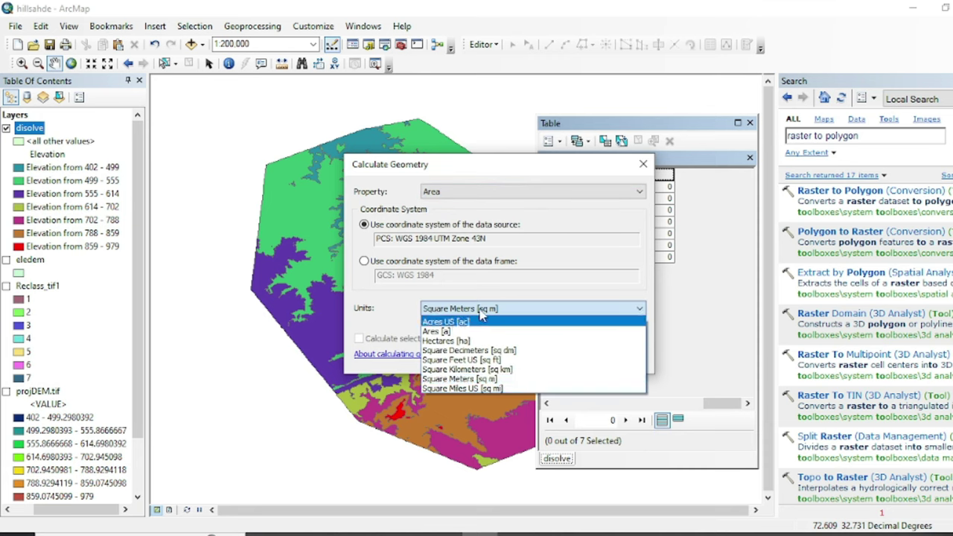
left_click(468, 300)
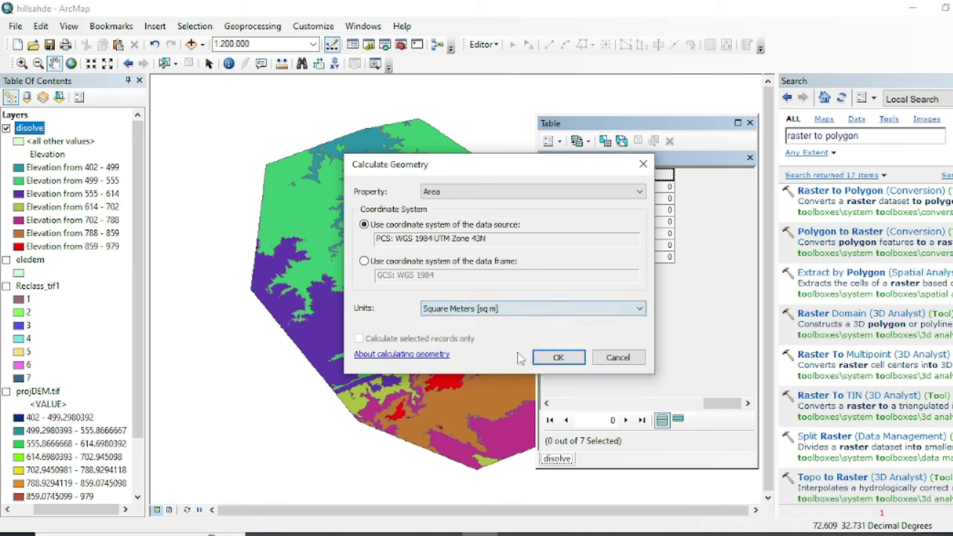
left_click(514, 312)
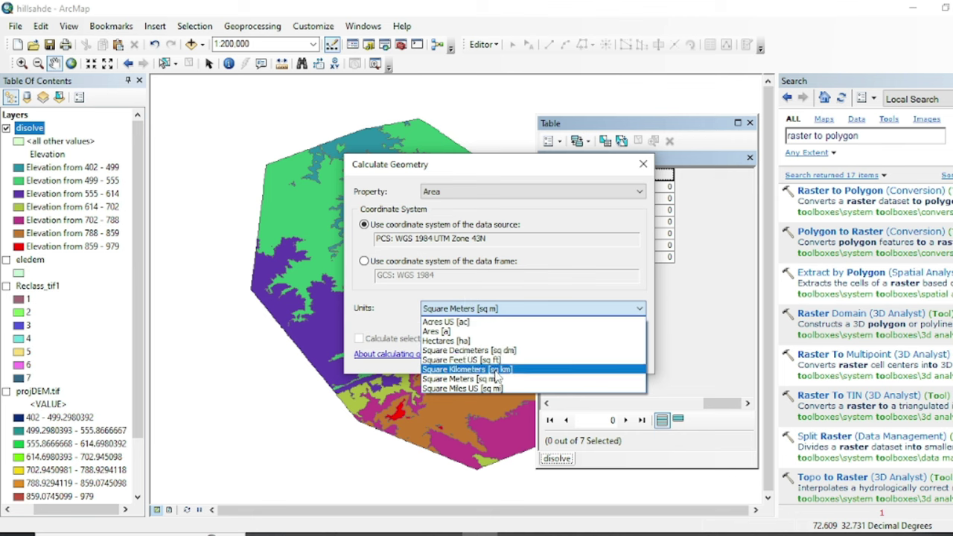
left_click(467, 369)
left_click(557, 355)
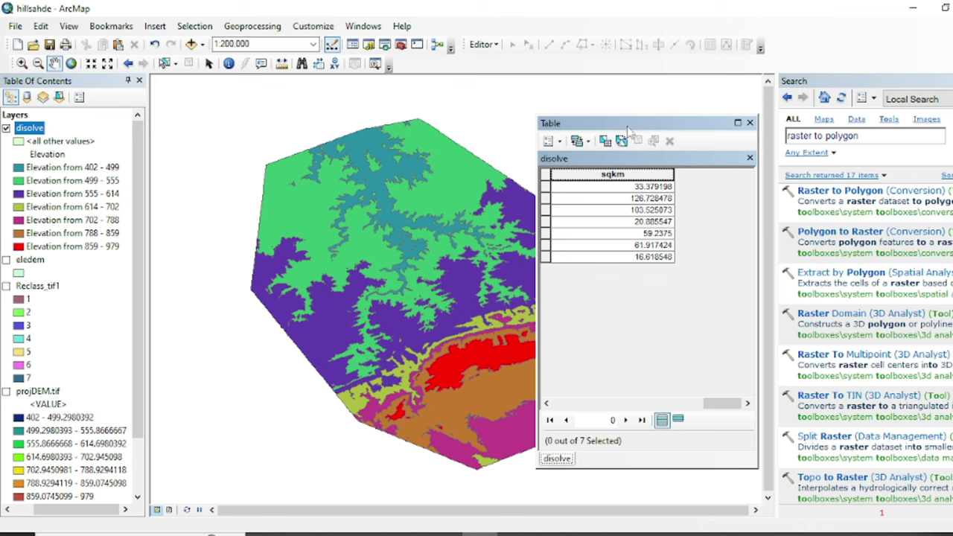
left_click_drag(627, 126, 669, 120)
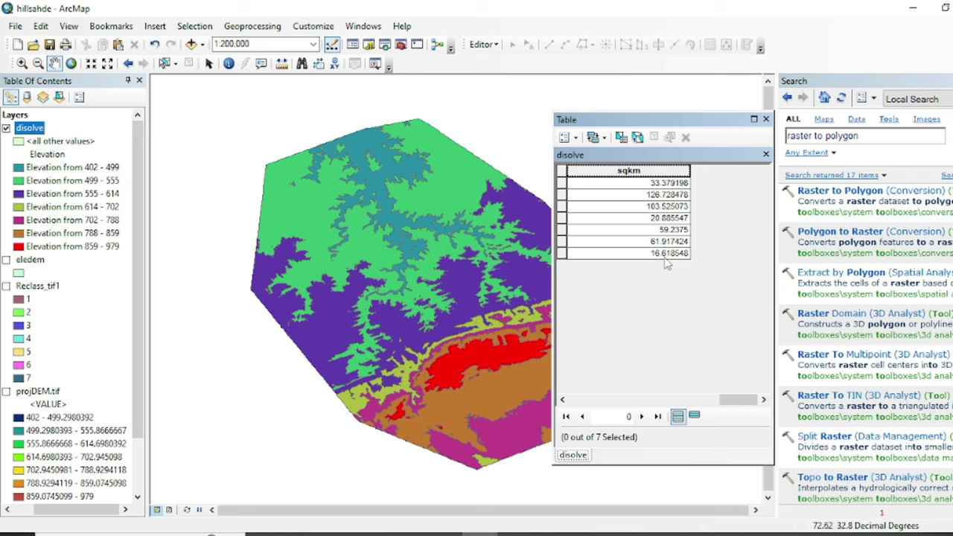
left_click(765, 120)
Step: Switch to the page layout and enlarge the elevation map within its data frame to a scale of about 1:179,536
left_click_drag(443, 270, 434, 270)
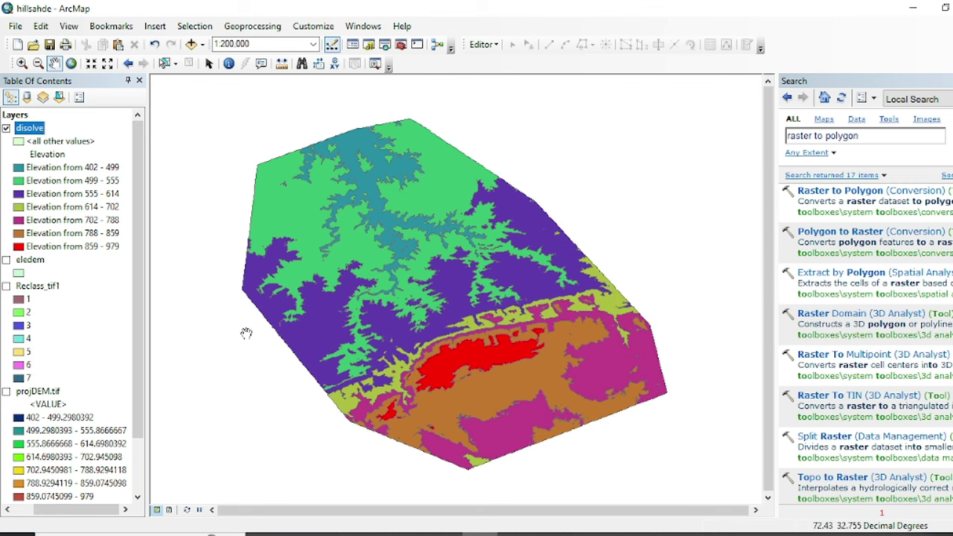
left_click(169, 511)
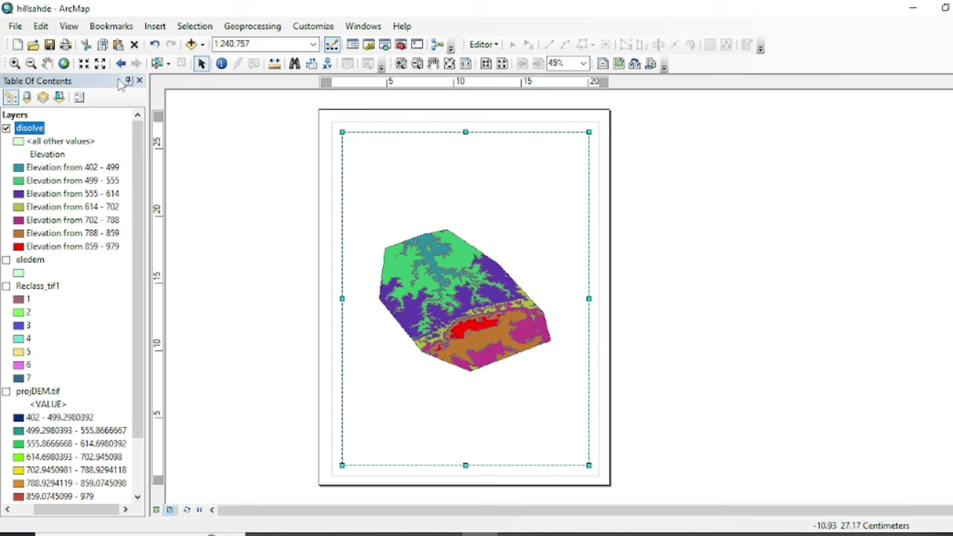
left_click(84, 64)
left_click(15, 63)
left_click_drag(347, 187, 581, 433)
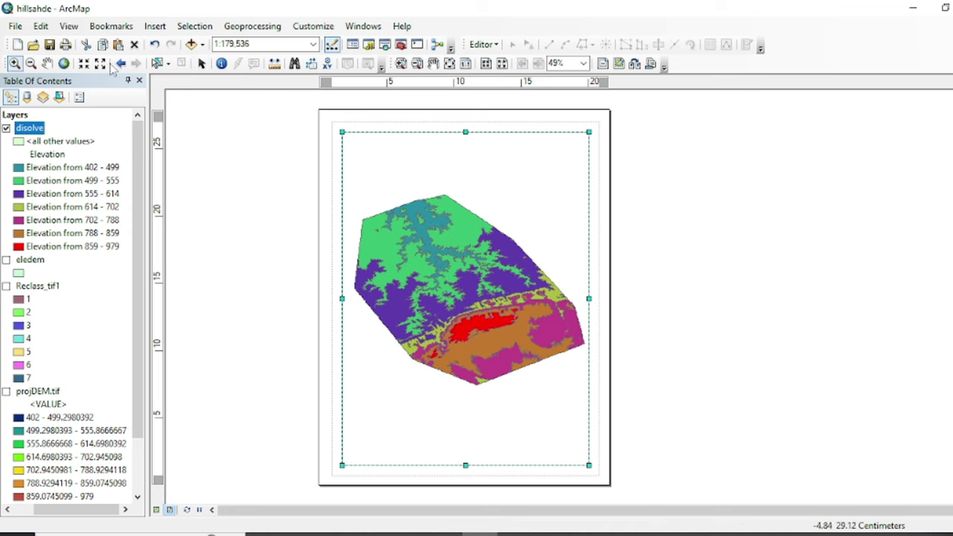
Step: Enlarge the data frame from two opposite corners so it fills the page's dotted margin outline
left_click(201, 64)
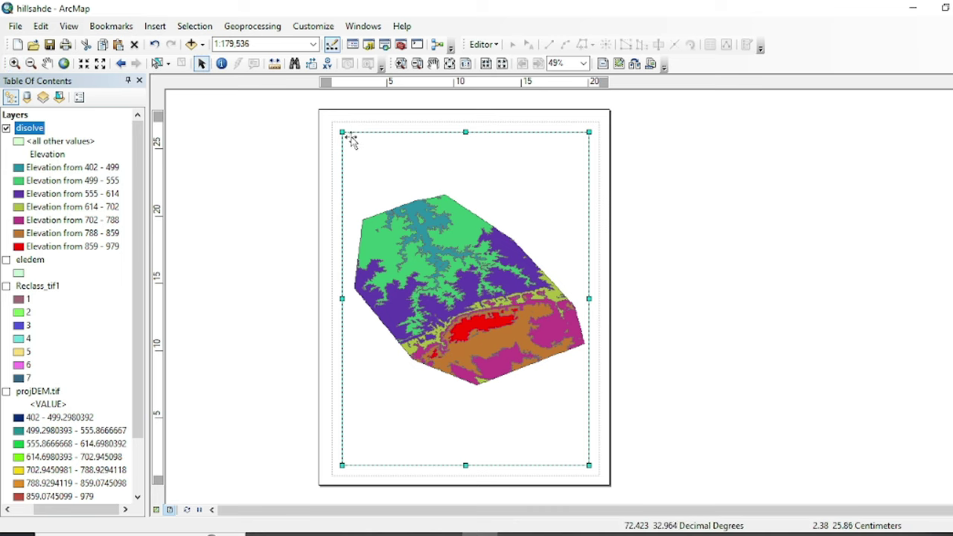
left_click_drag(340, 131, 332, 122)
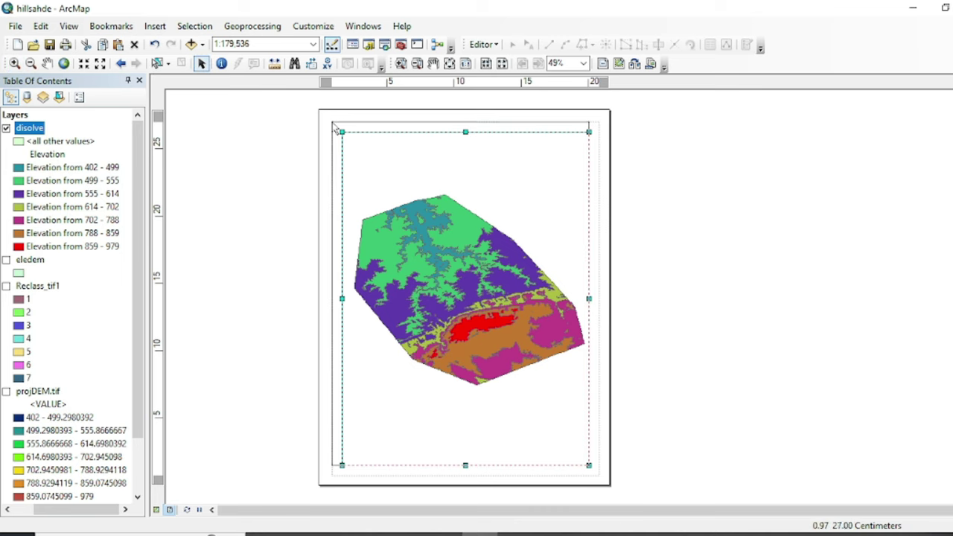
mouse_move(589, 463)
left_mouse_down()
mouse_move(584, 477)
mouse_move(600, 477)
left_mouse_up()
scroll(13, 430, "down", 2)
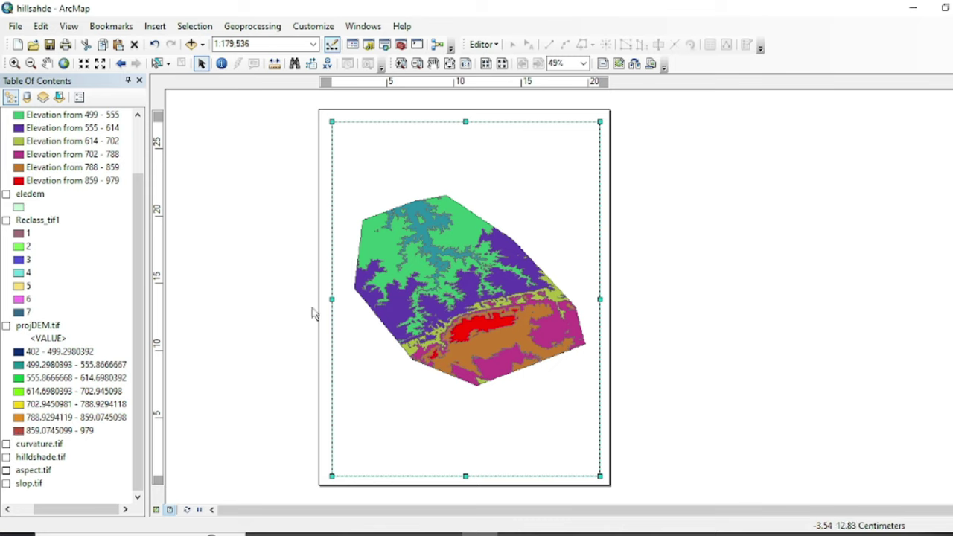
scroll(107, 326, "up", 1)
scroll(50, 153, "up", 1)
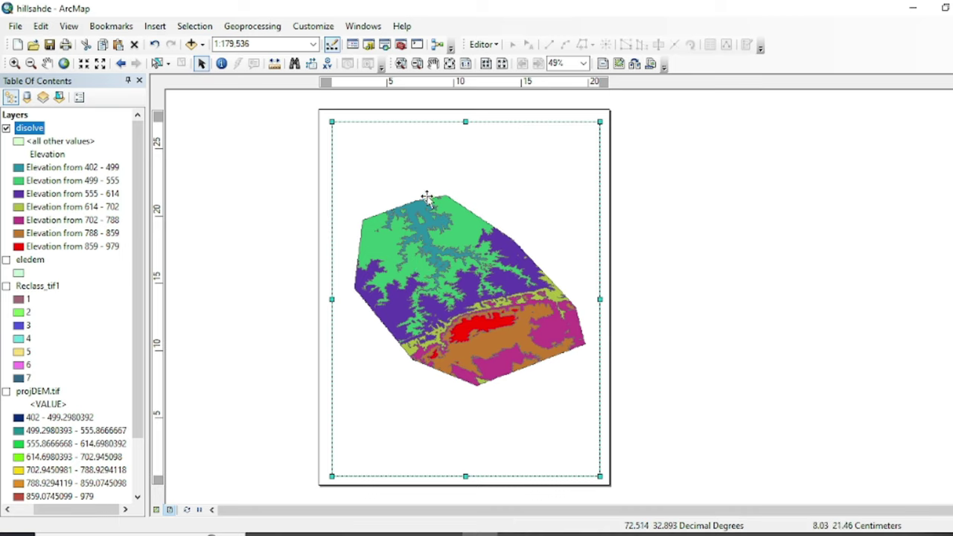
Step: Enlarge and reposition the elevation map within the data frame to a scale of about 1:166,100
left_click(14, 63)
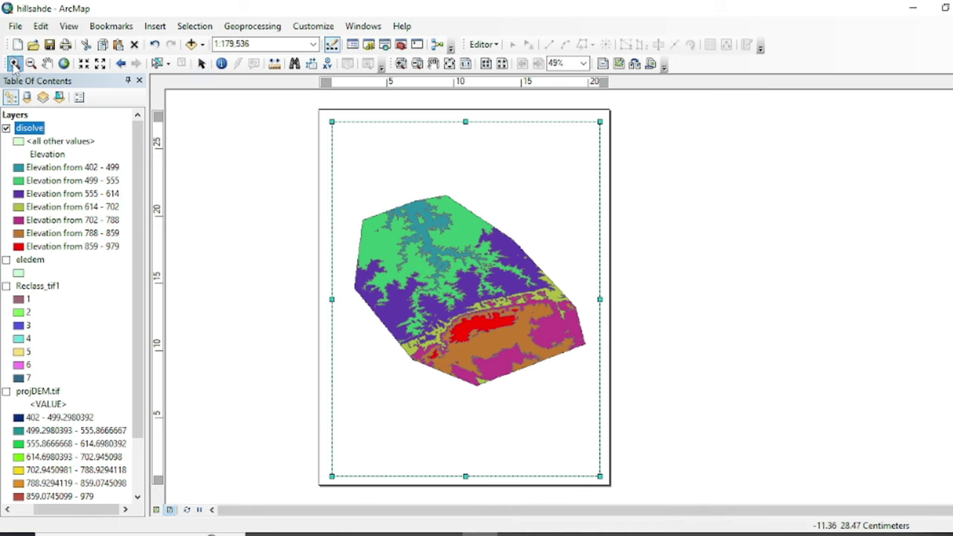
left_click_drag(335, 180, 596, 444)
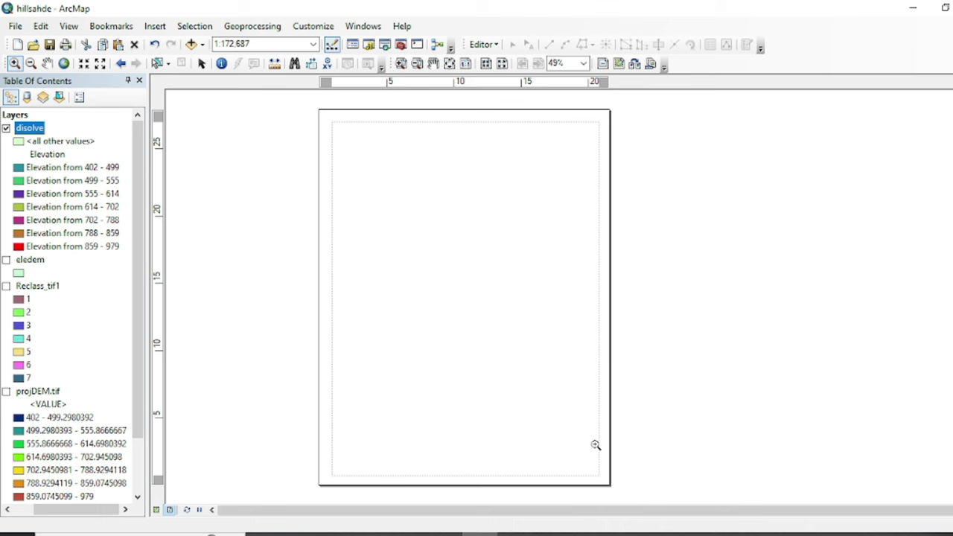
left_click(47, 63)
left_click_drag(368, 227, 368, 243)
left_click(14, 63)
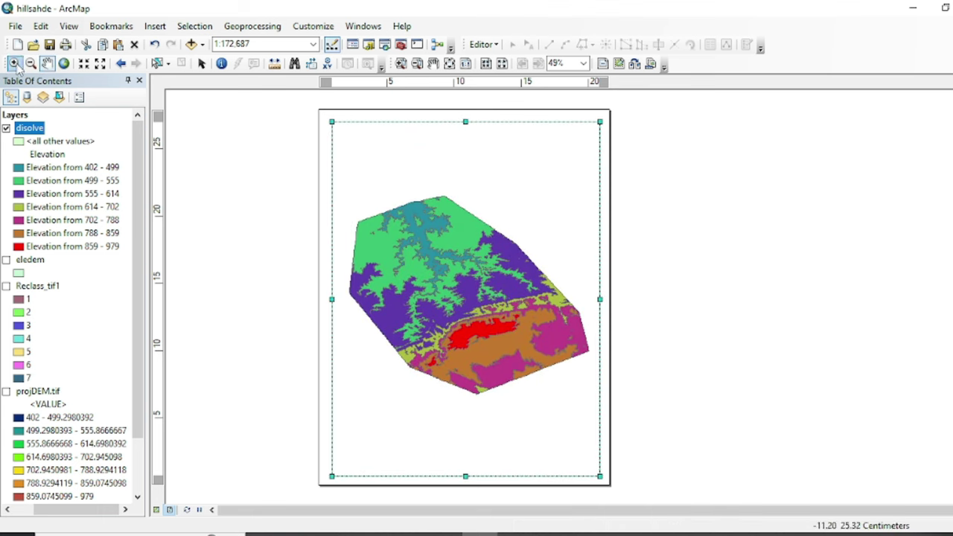
left_click_drag(335, 165, 595, 442)
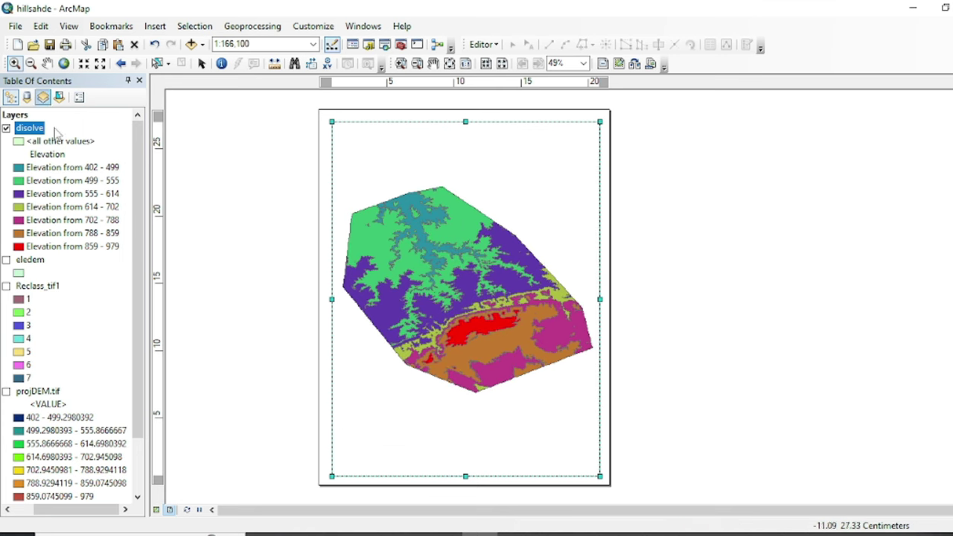
Step: Insert the map title "Elevation ranges of ROI" and centre it along the upper edge of the data frame
left_click(155, 26)
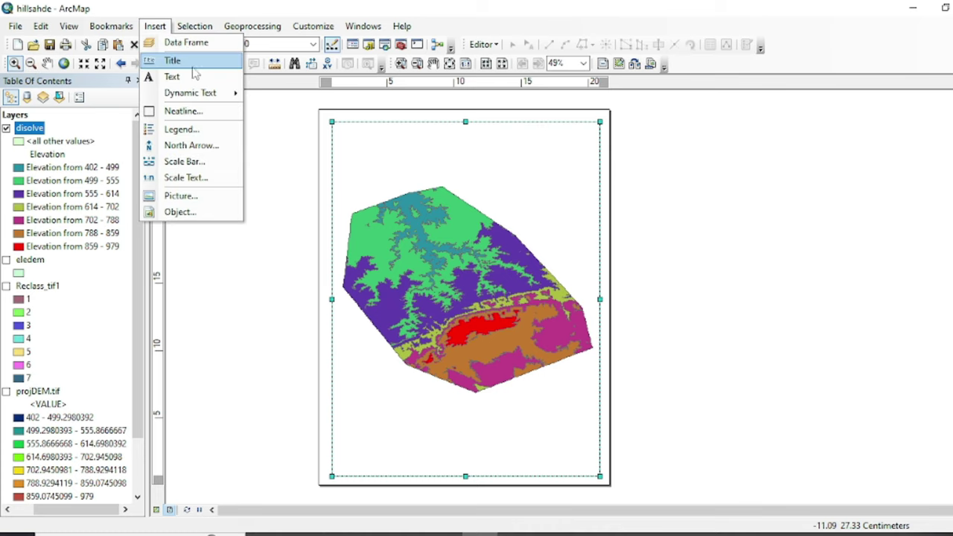
left_click(172, 62)
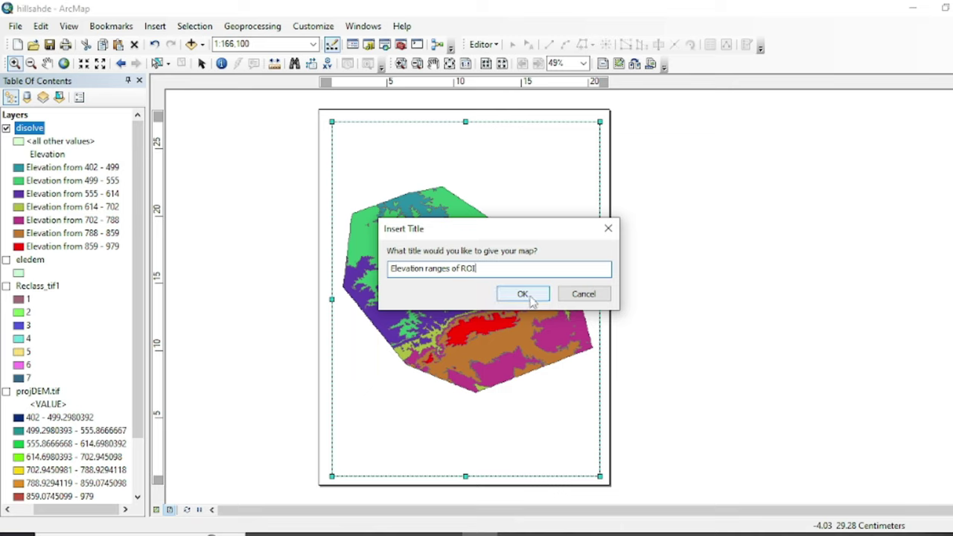
left_click(523, 295)
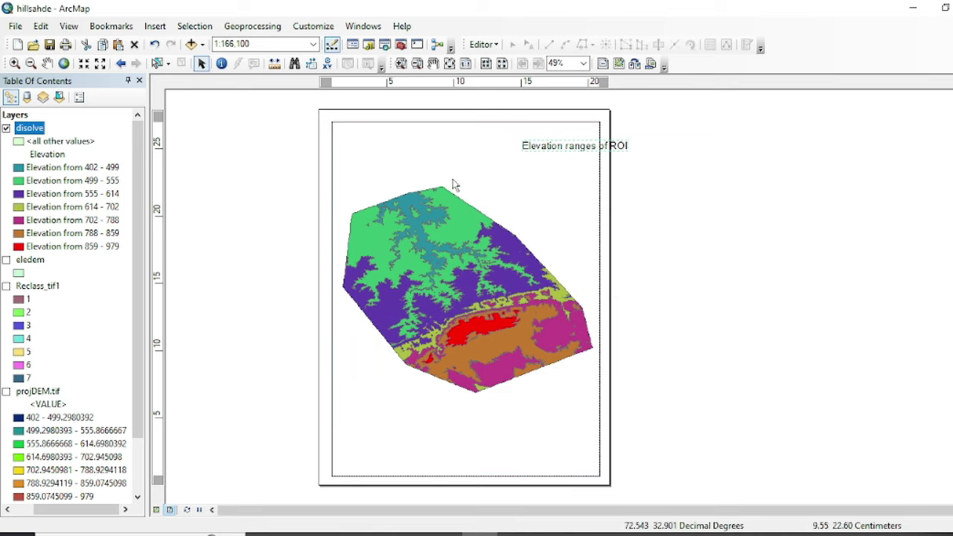
left_click_drag(587, 148, 477, 132)
Step: Format the map title in bold at font size 26, keeping the Arial font
double_click(481, 132)
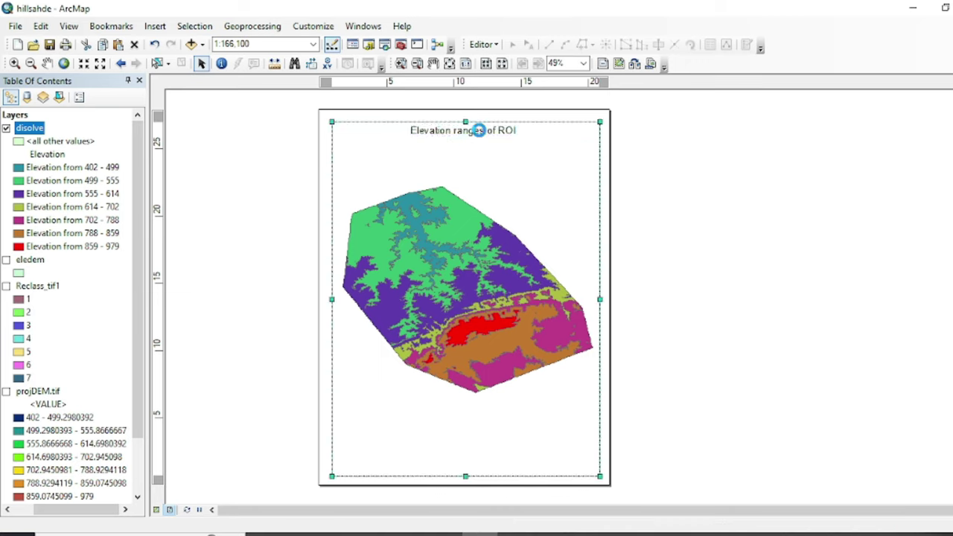
left_click_drag(505, 131, 695, 114)
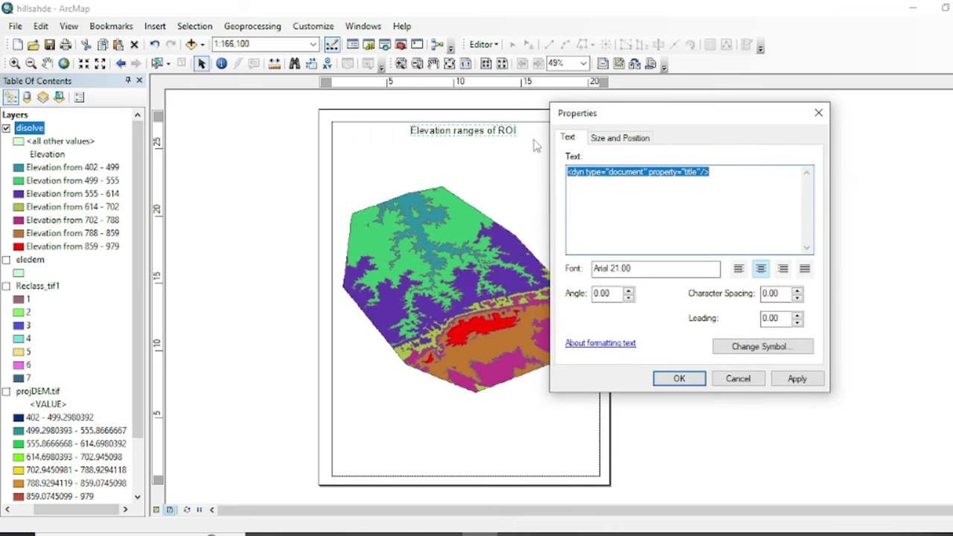
left_click(762, 344)
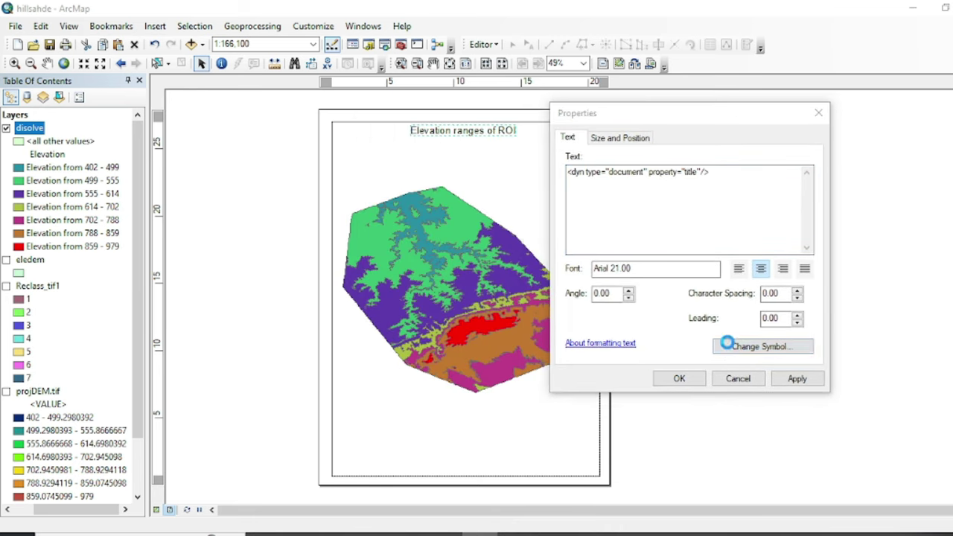
left_click_drag(812, 46, 644, 39)
left_click(754, 181)
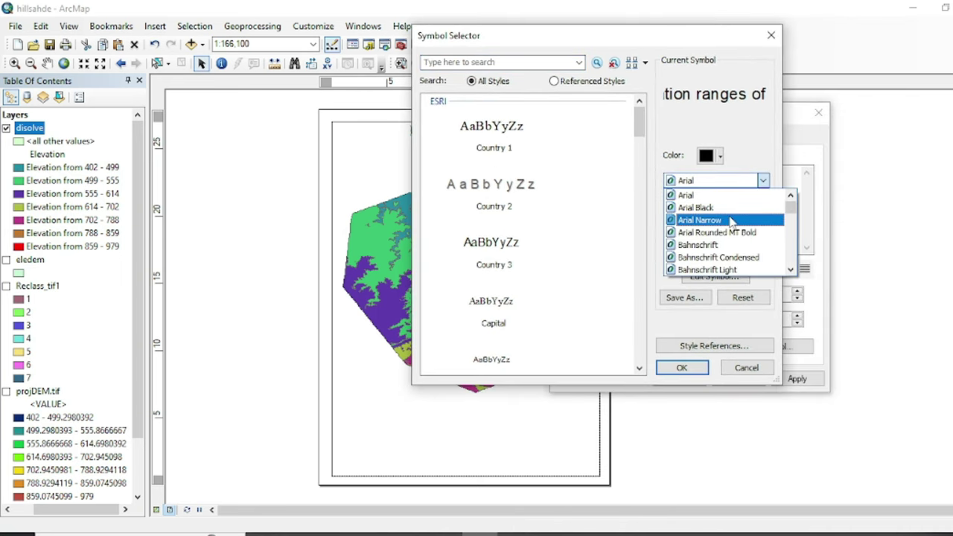
scroll(726, 231, "down", 10)
scroll(728, 246, "down", 15)
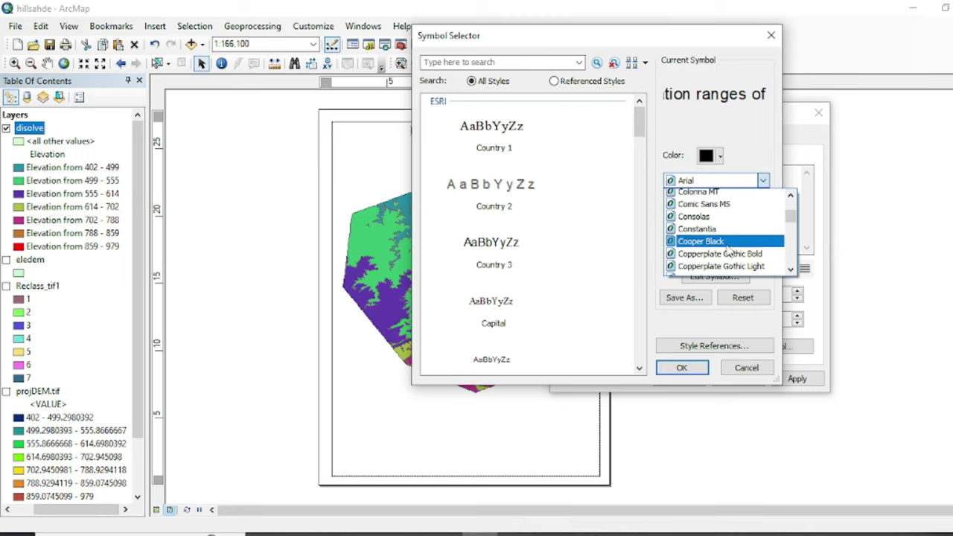
scroll(729, 255, "up", 10)
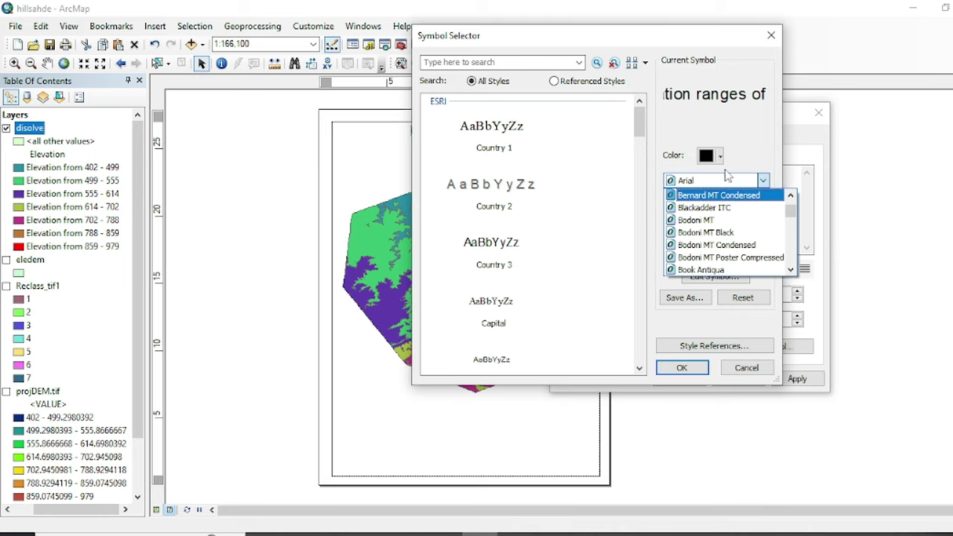
key("Escape")
left_click(705, 233)
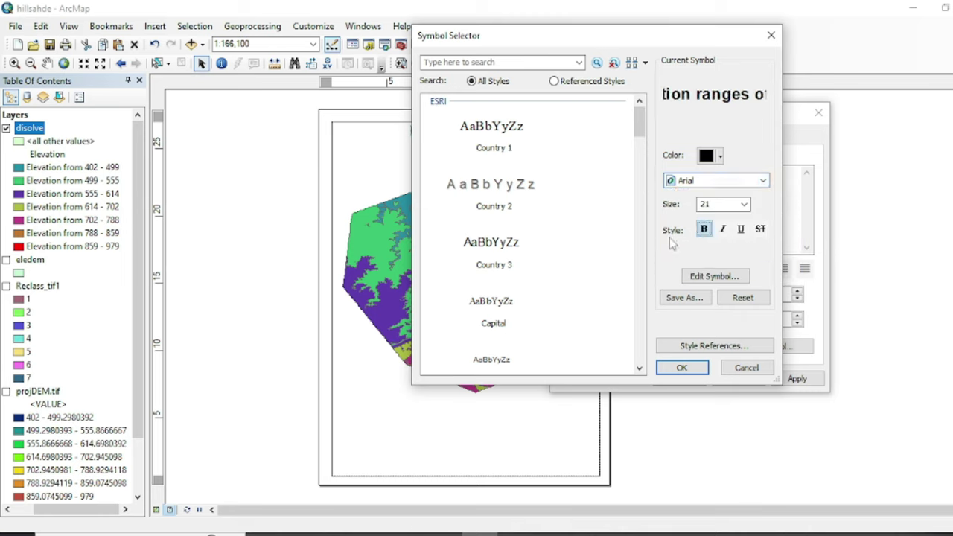
left_click(744, 204)
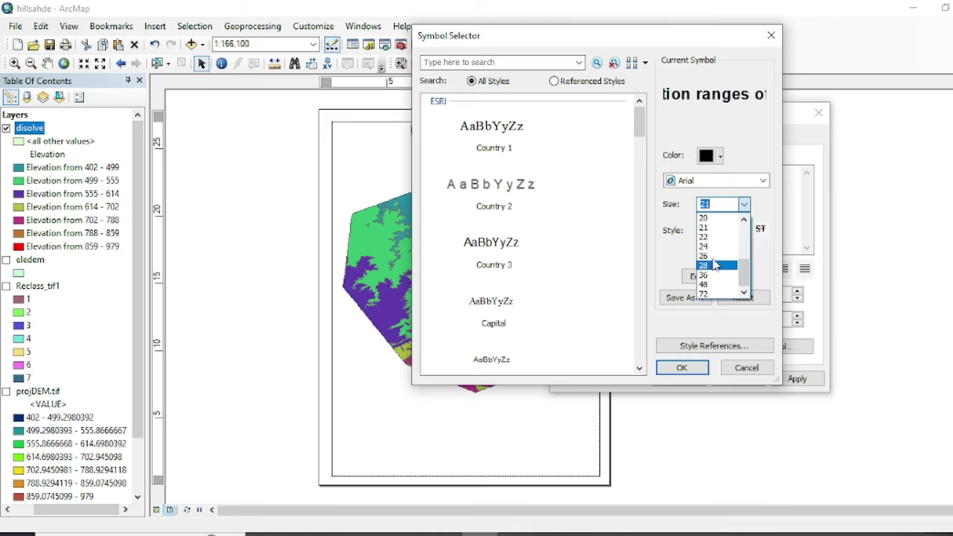
key("Escape")
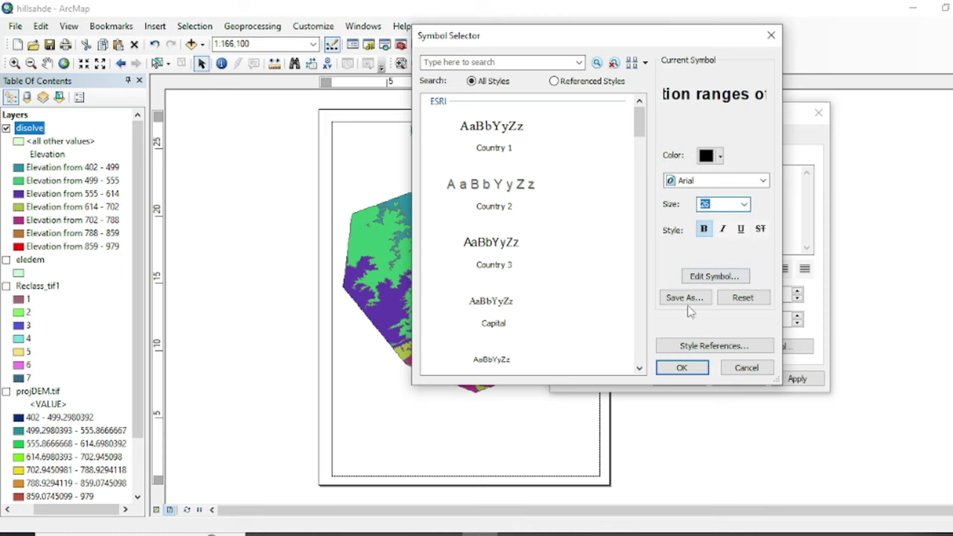
left_click(682, 367)
left_click(679, 379)
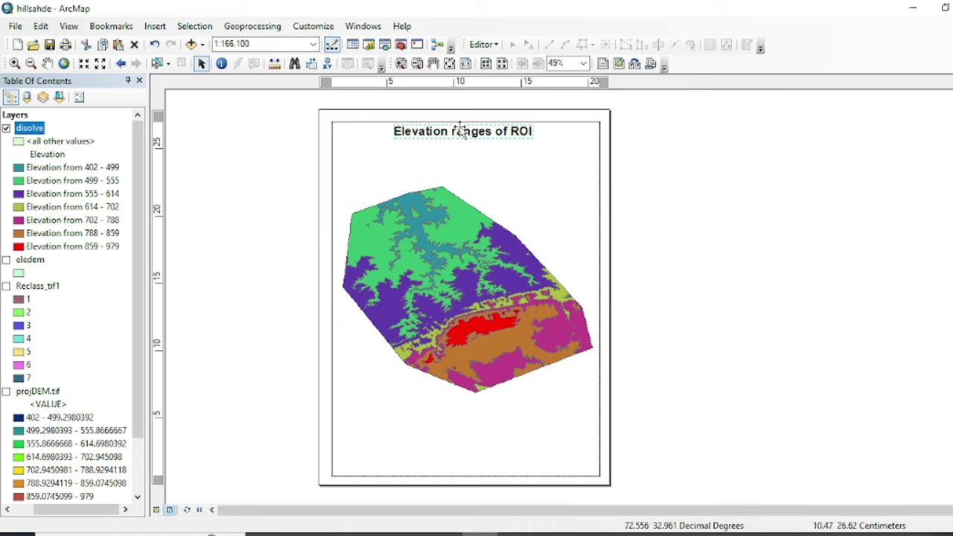
Step: Insert an ESRI North 3 north arrow and place it in the data frame's upper-left corner
left_click(155, 26)
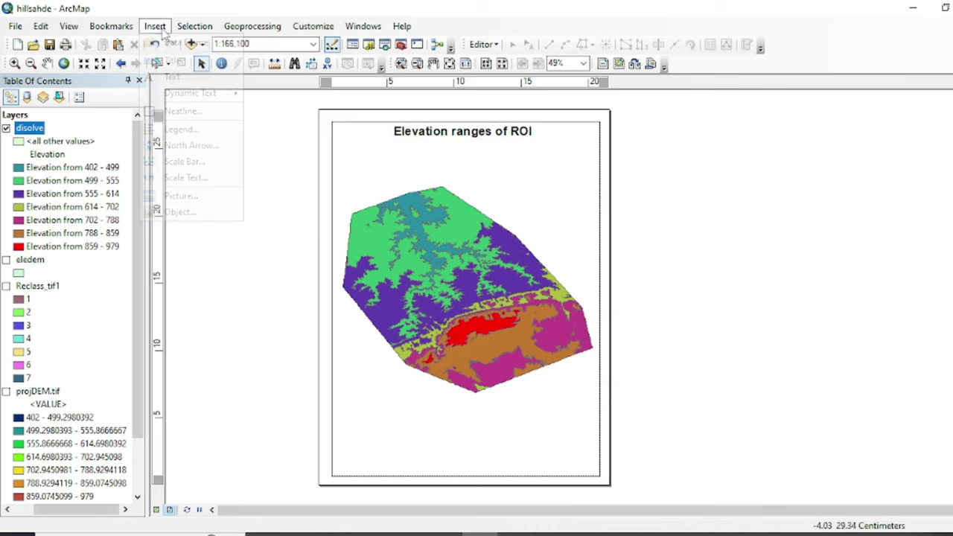
left_click(198, 147)
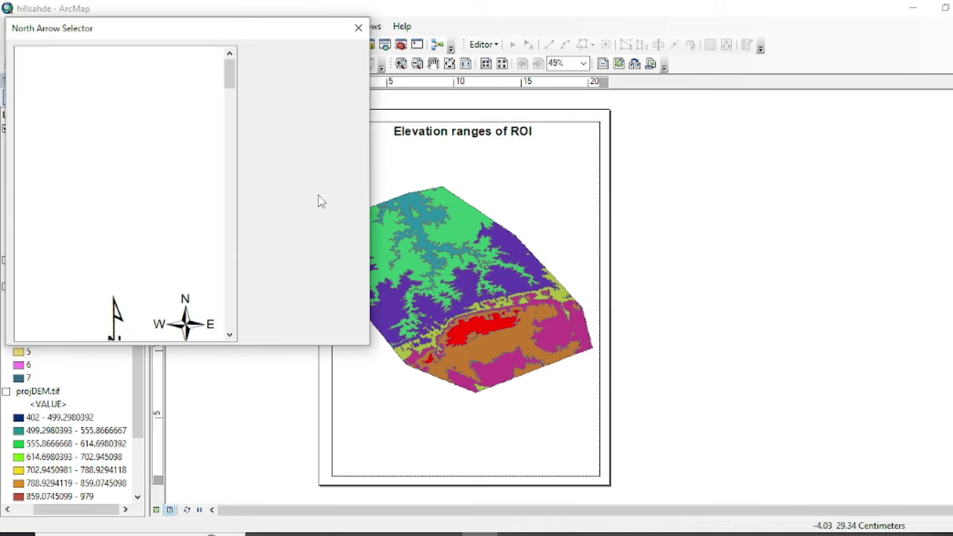
left_click(183, 86)
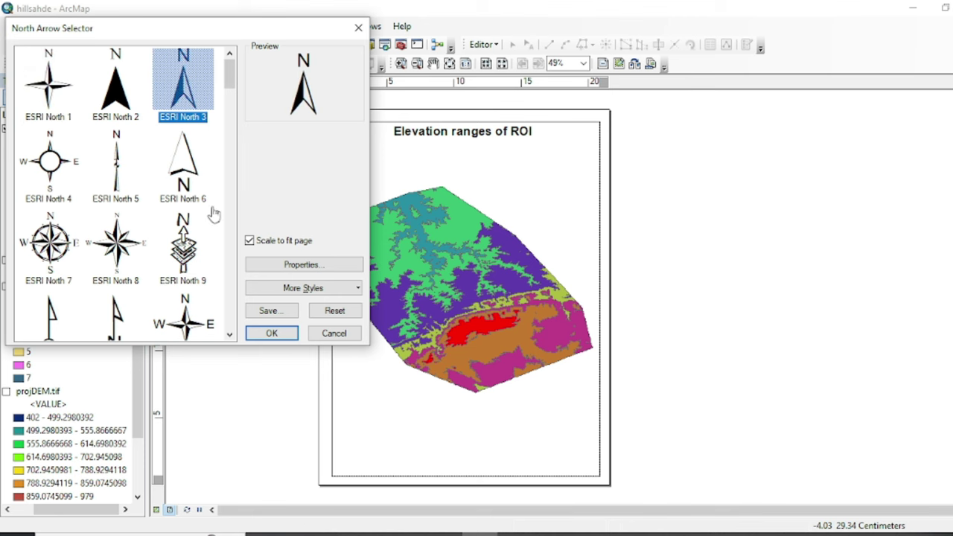
left_click(274, 333)
left_click_drag(478, 343, 361, 177)
left_click(350, 156)
Step: Examine the available north arrow styles and the properties of the placed north arrow
left_click(155, 26)
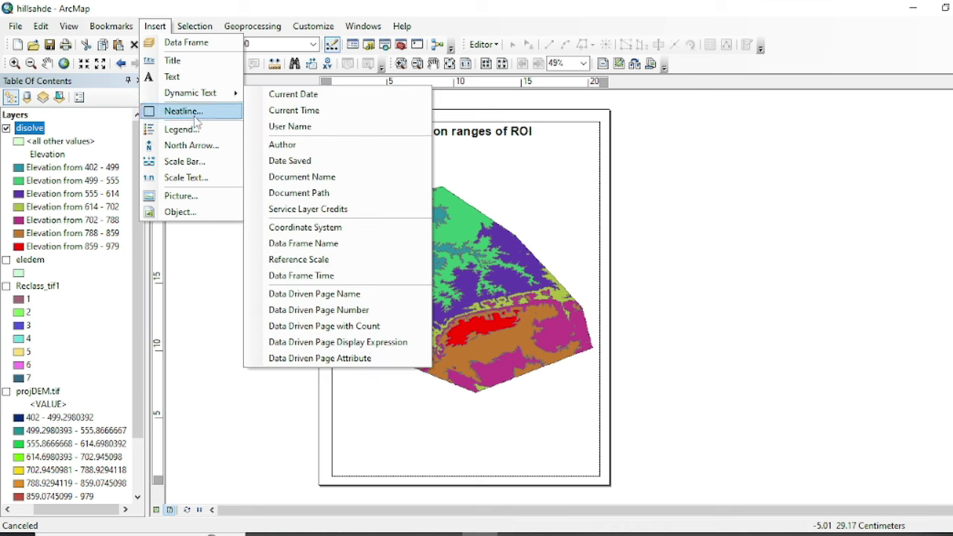
left_click(202, 144)
scroll(117, 235, "down", 15)
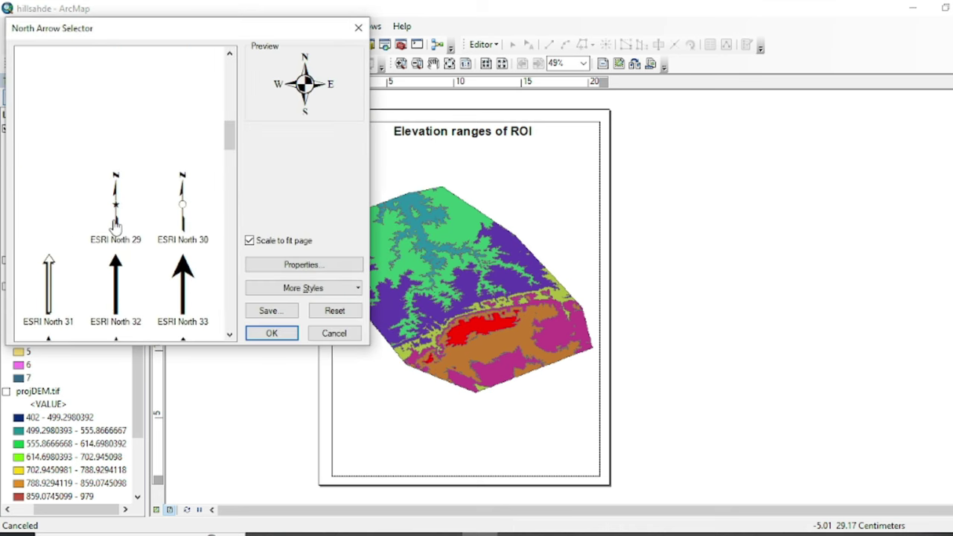
scroll(117, 236, "down", 5)
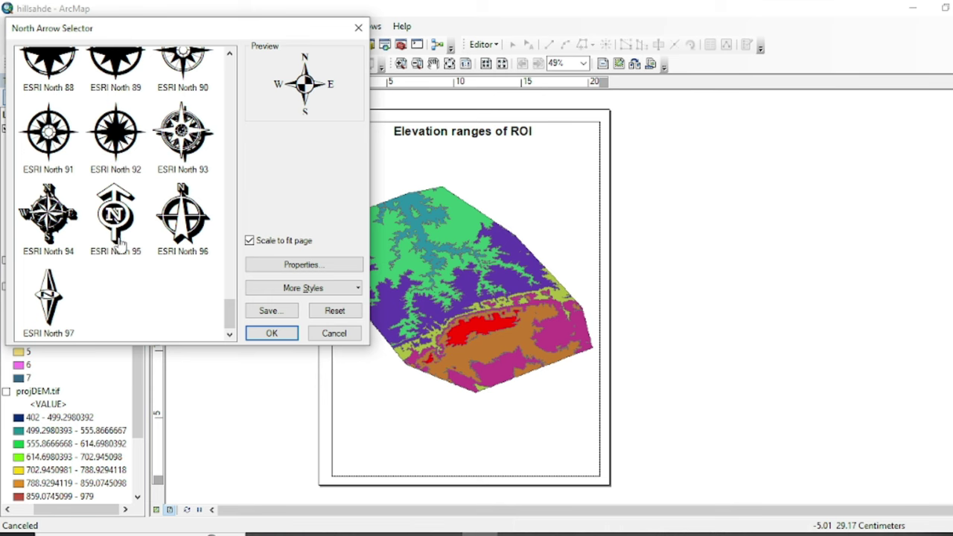
scroll(119, 246, "up", 20)
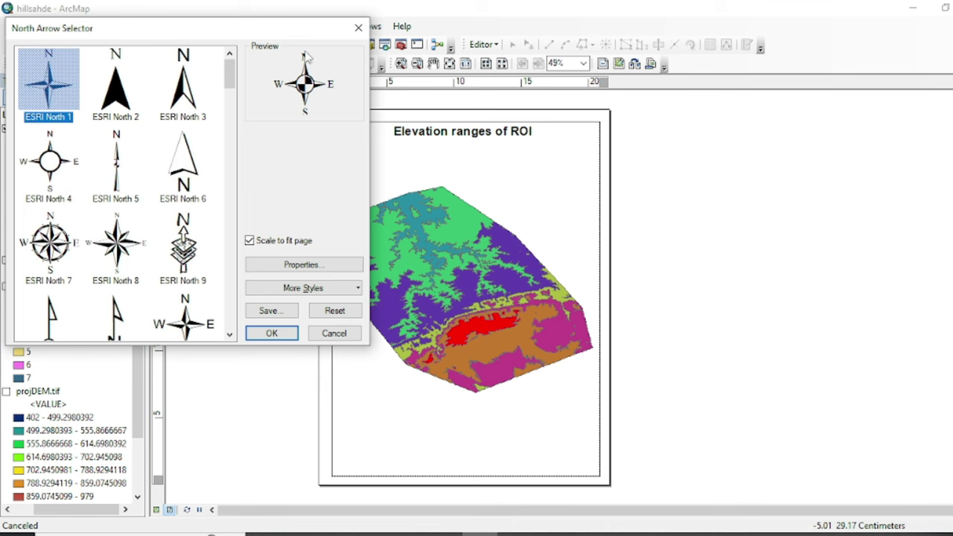
left_click(272, 333)
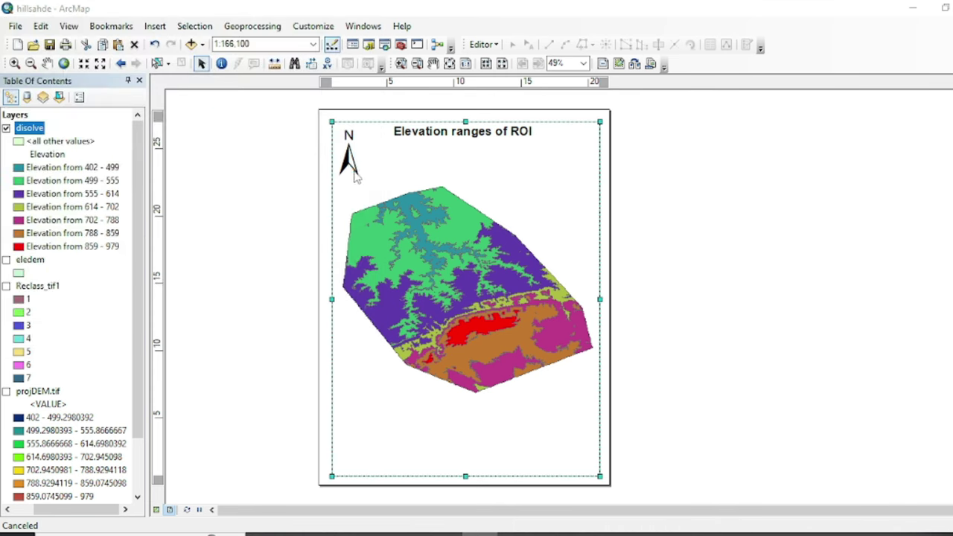
double_click(356, 176)
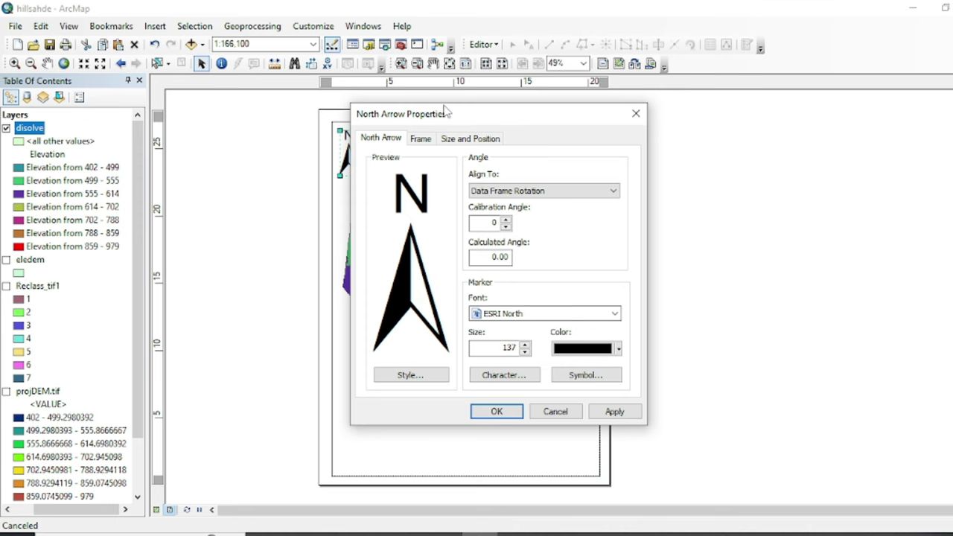
left_click_drag(446, 112, 615, 101)
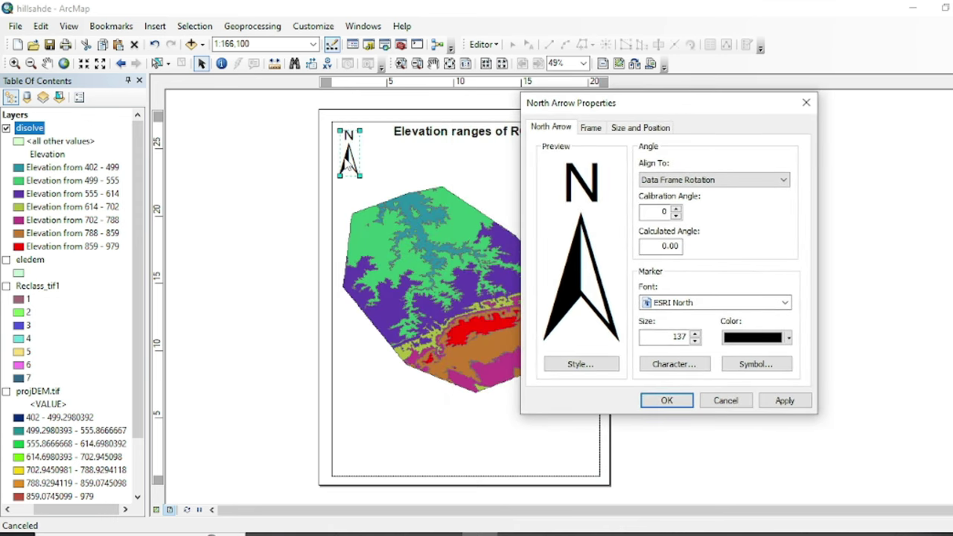
left_click(806, 103)
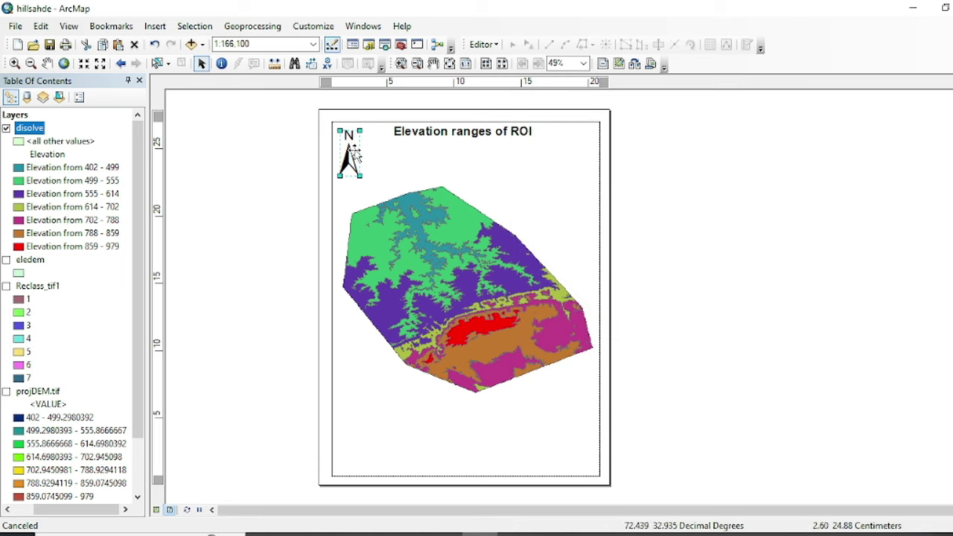
Step: Insert a Double Alternating Scale Bar 1 Metric and place it in the data frame's lower-left corner
left_click(152, 27)
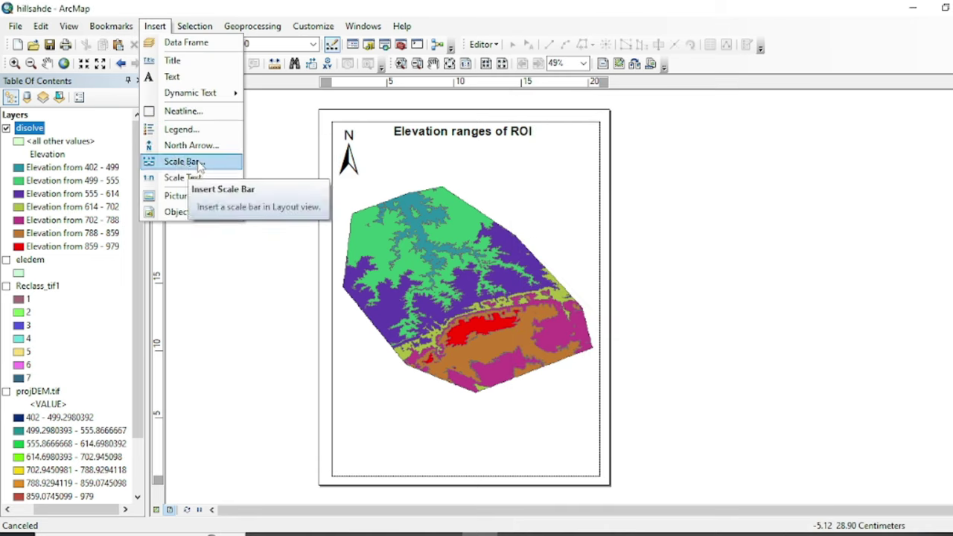
left_click(183, 162)
scroll(106, 287, "down", 5)
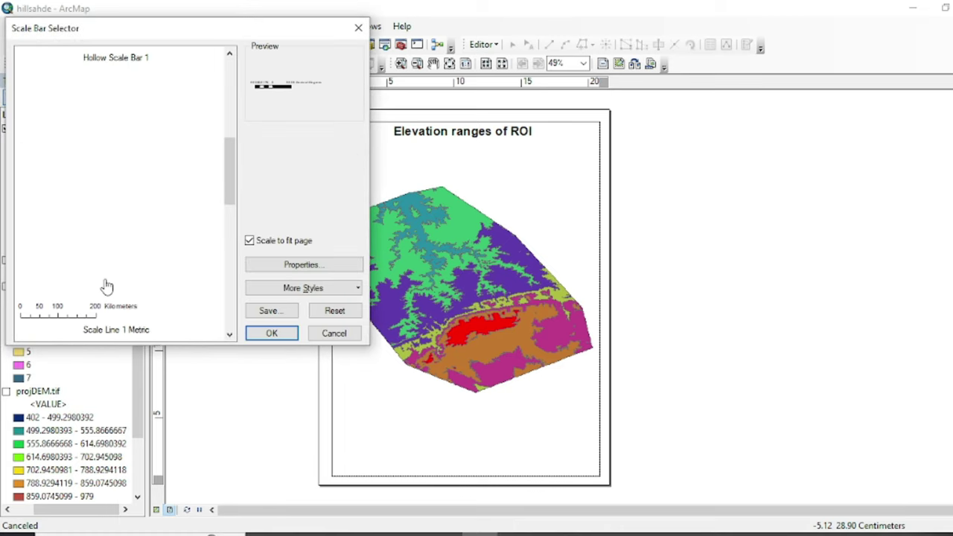
scroll(106, 287, "down", 5)
left_click(84, 319)
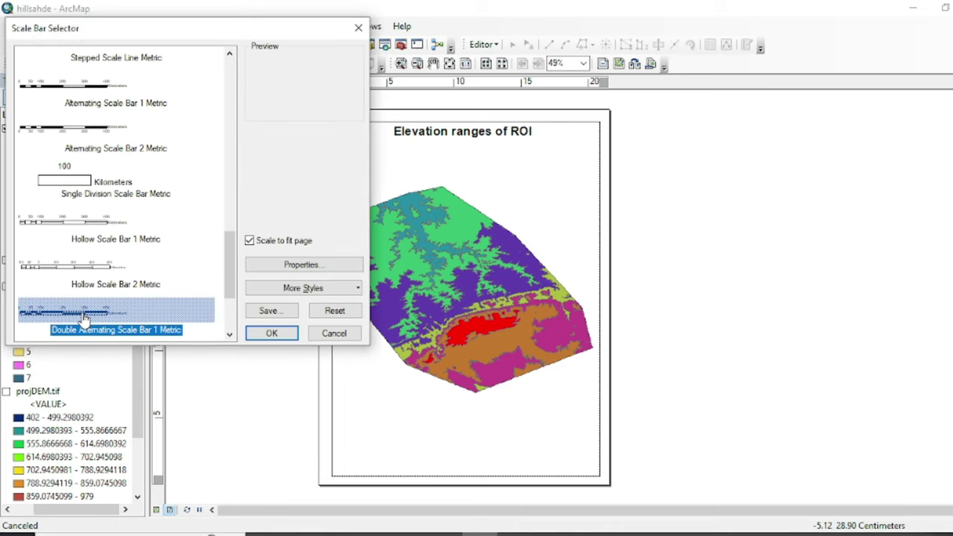
left_click(272, 333)
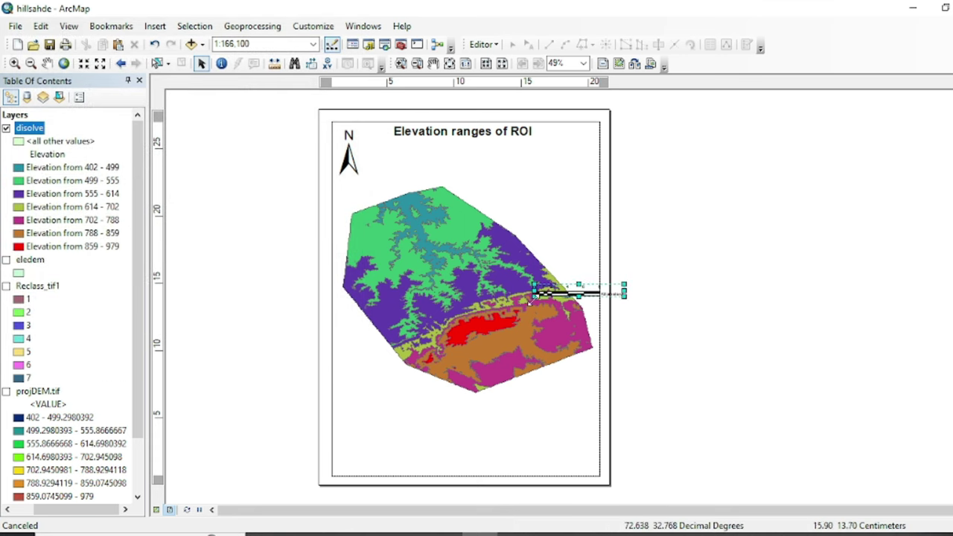
left_click_drag(600, 297, 446, 460)
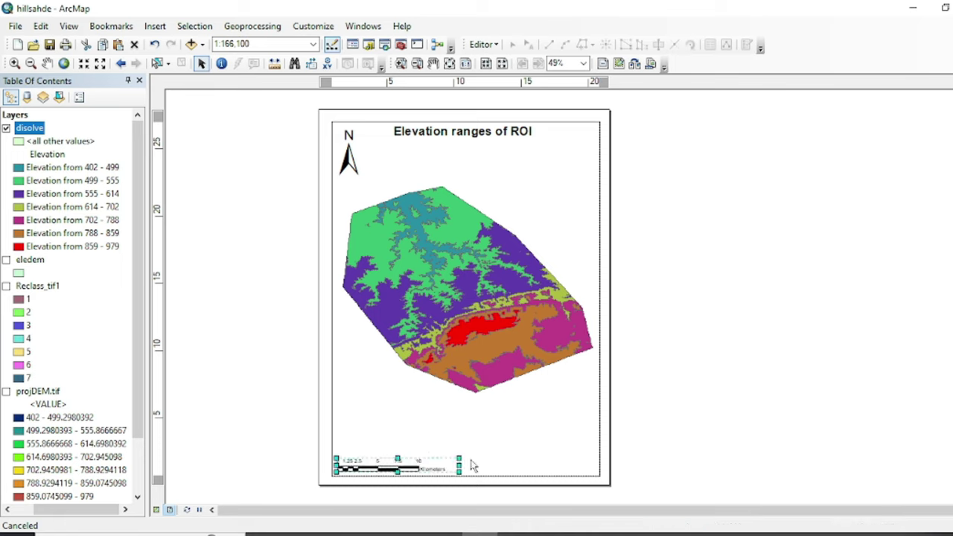
Step: Set the scale bar's unit label to "KM" and format that label in bold at size 14
left_click(426, 463)
double_click(411, 465)
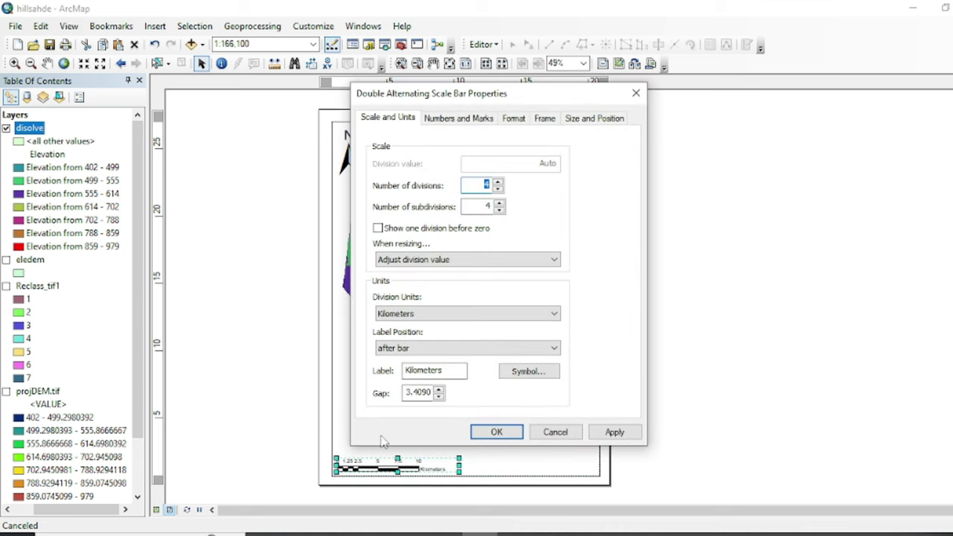
double_click(441, 370)
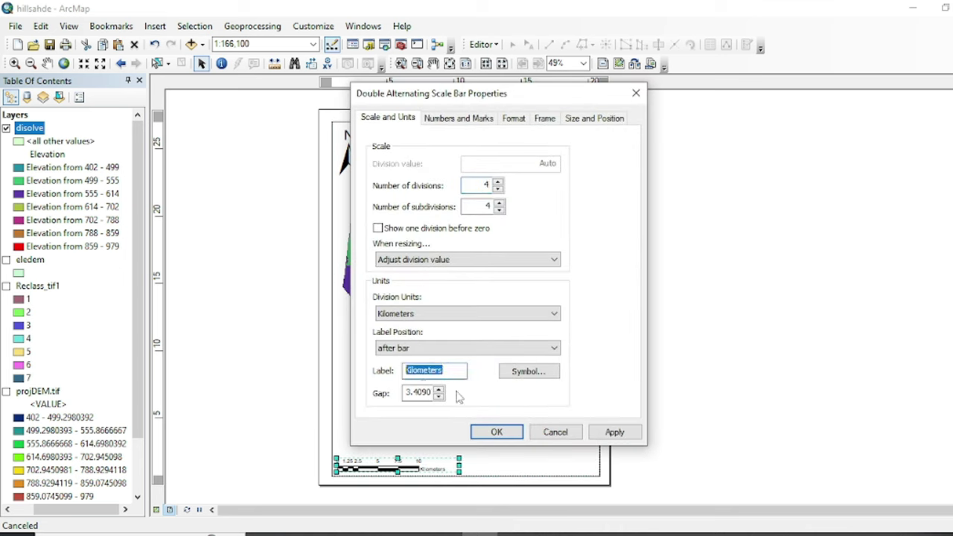
key("BackSpace")
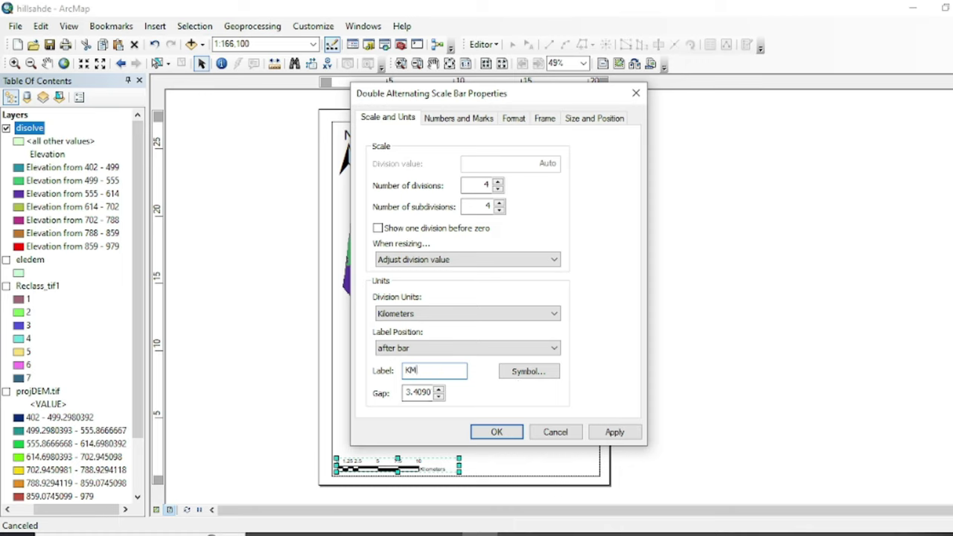
left_click(543, 373)
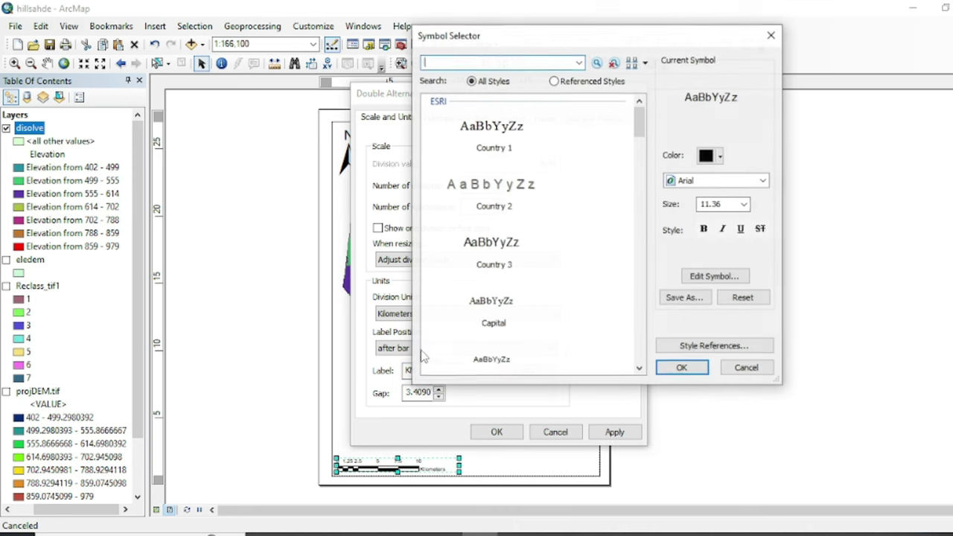
left_click(704, 229)
left_click(744, 204)
left_click(717, 245)
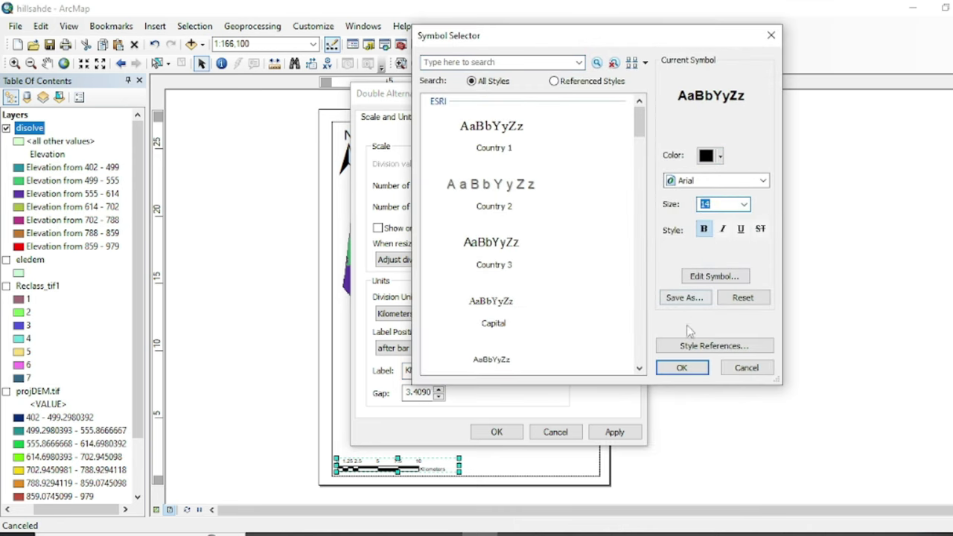
left_click(682, 367)
Step: Format the scale bar's text in bold at size 11 and set its number of subdivisions to 2
left_click(459, 119)
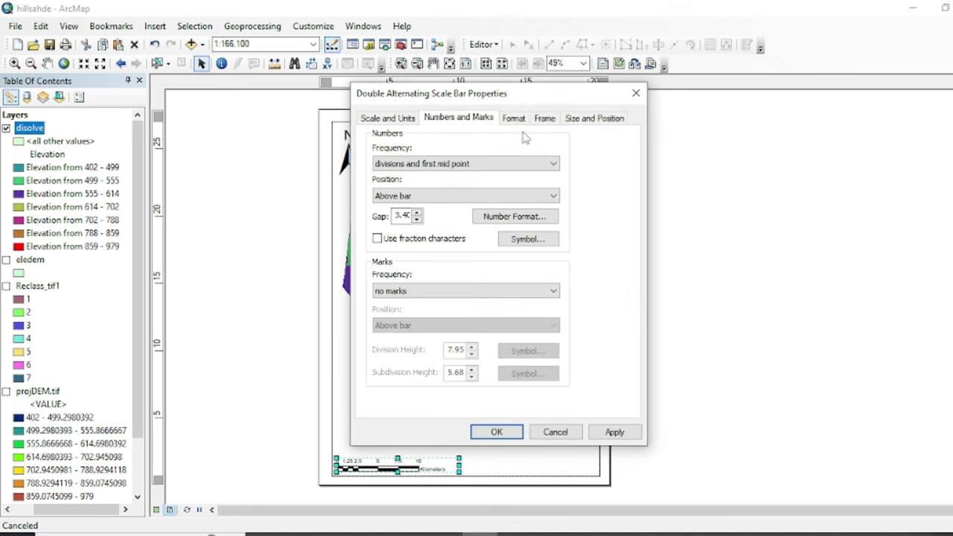
left_click(521, 122)
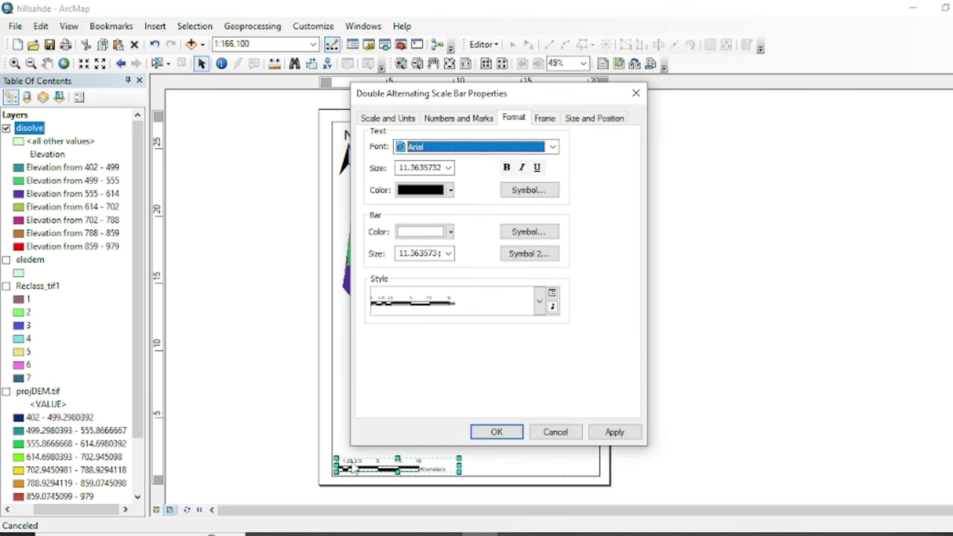
left_click(508, 168)
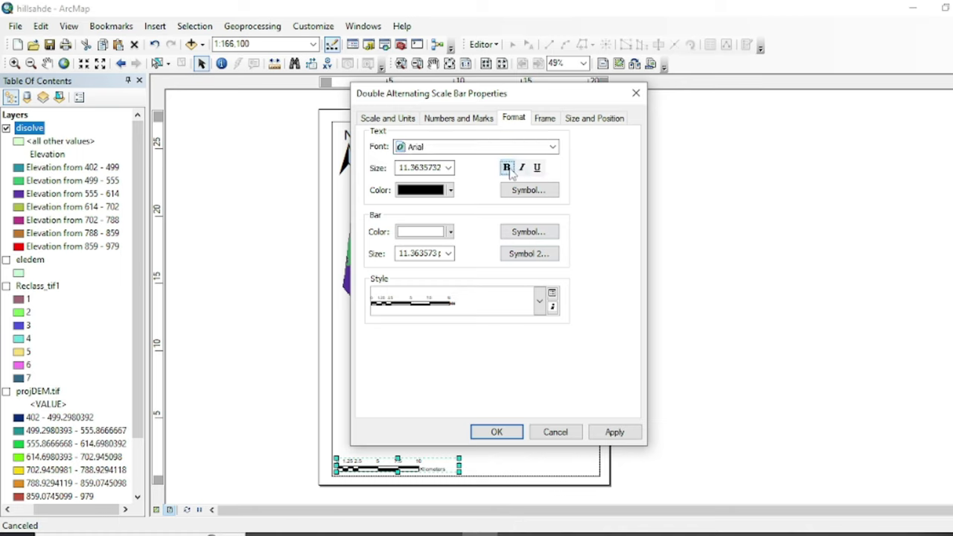
left_click(448, 167)
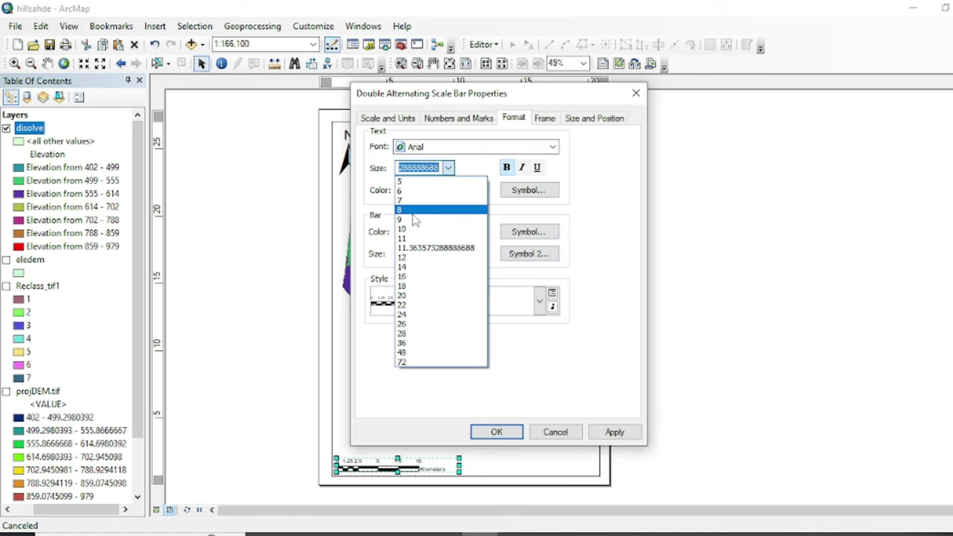
left_click(408, 238)
left_click(497, 432)
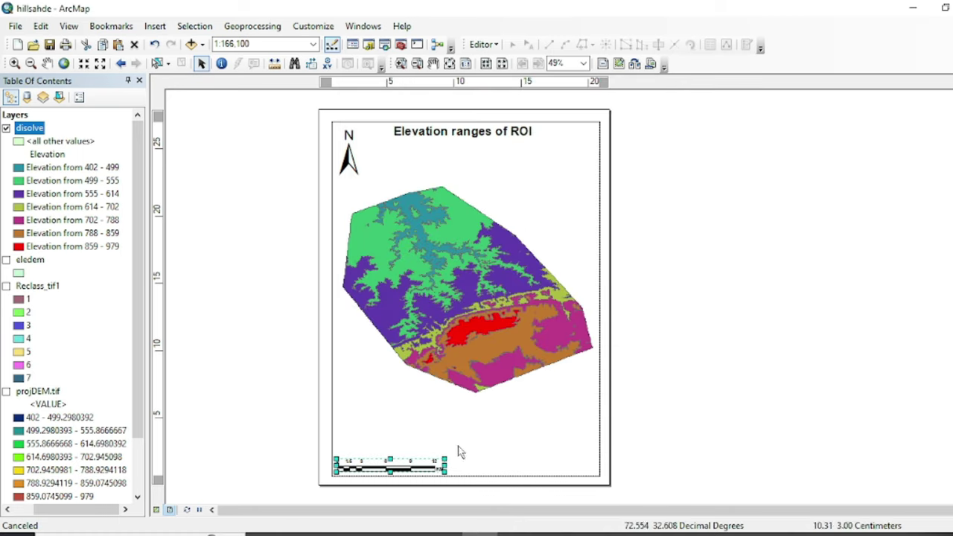
double_click(421, 468)
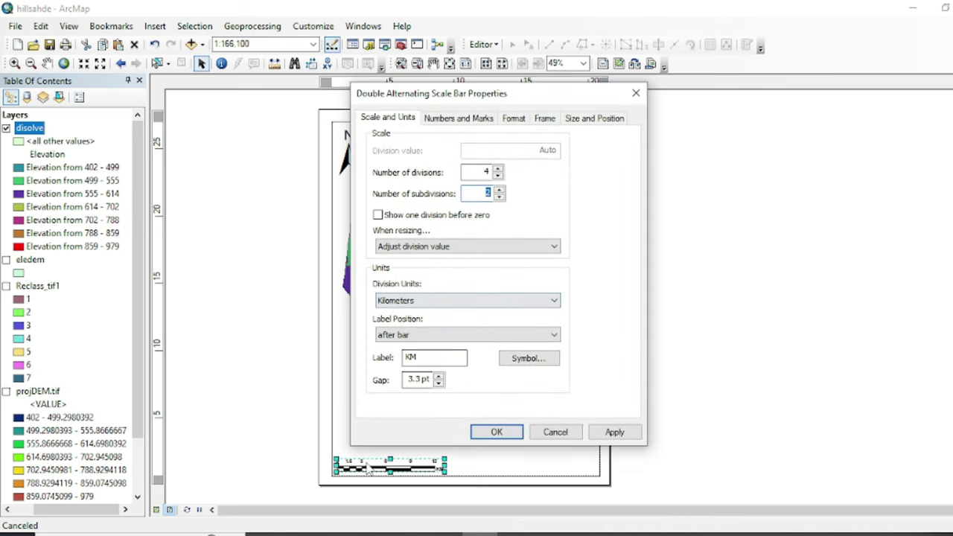
left_click(496, 432)
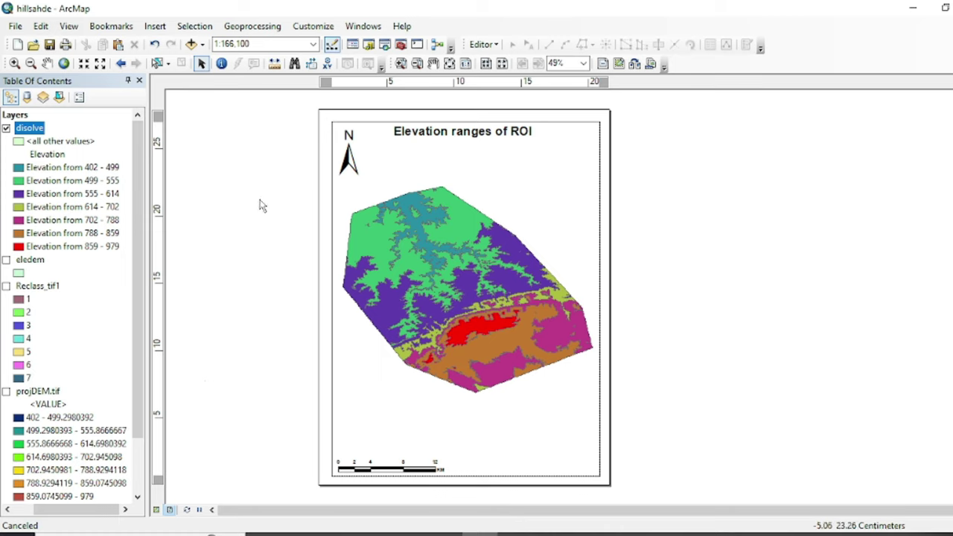
Step: Start a one-column legend for the disolve layer, keeping the title "Legend" in bold Arial at size 15
left_click(154, 26)
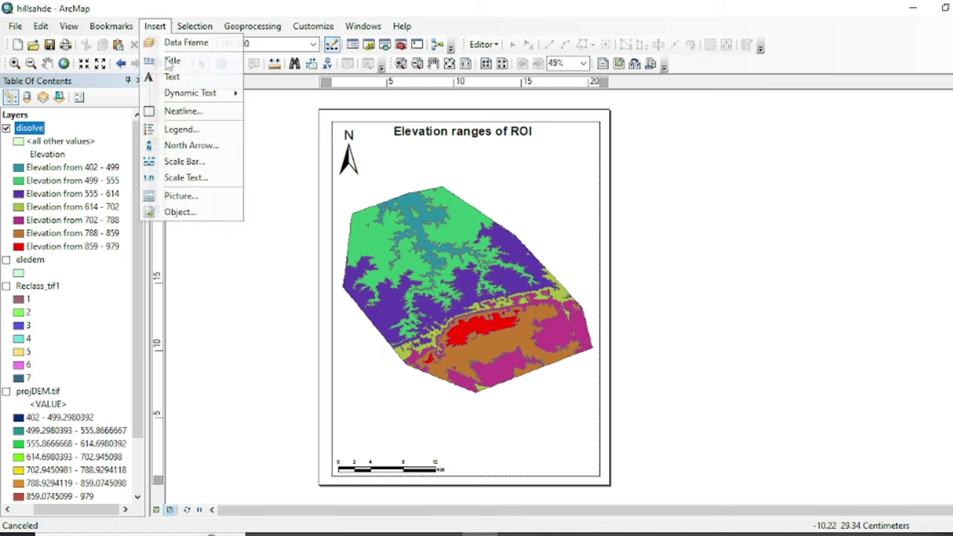
left_click(182, 129)
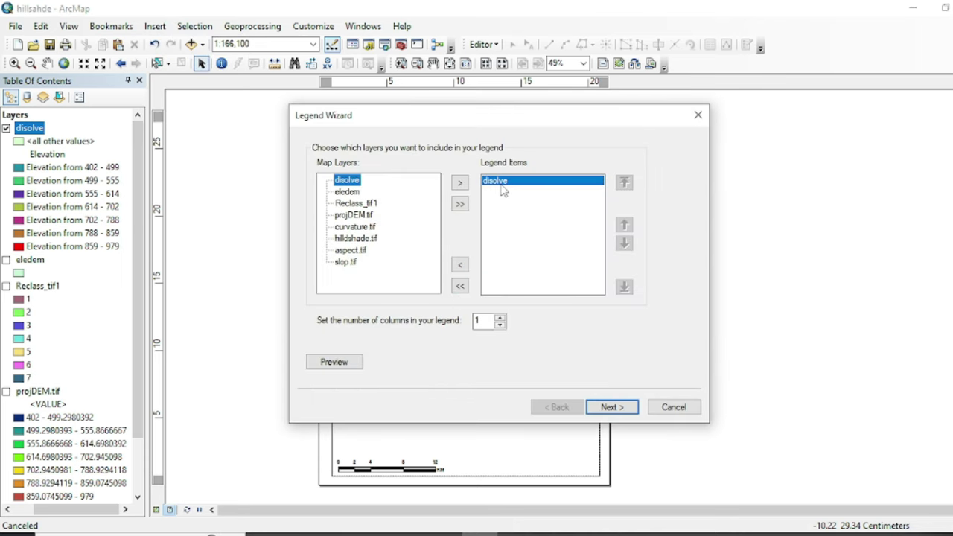
left_click(501, 188)
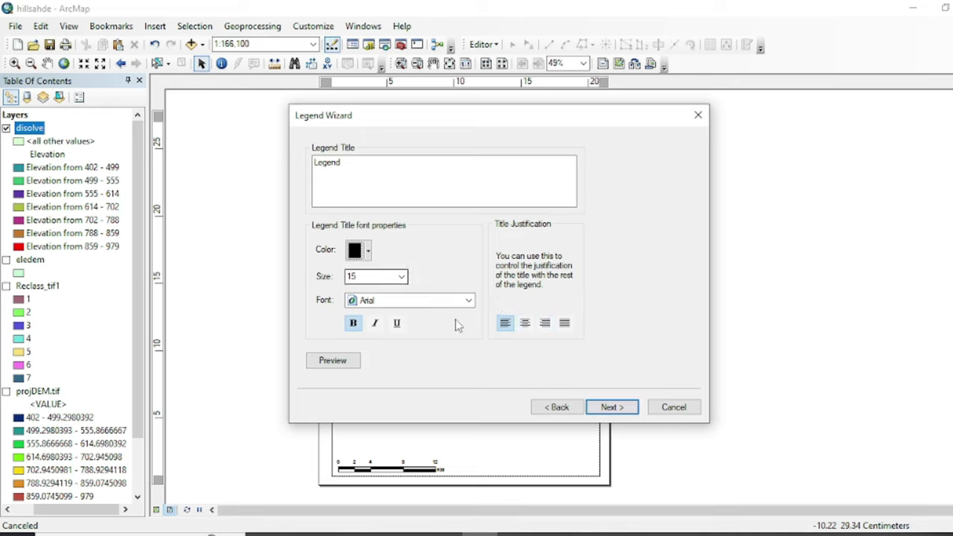
left_click(611, 407)
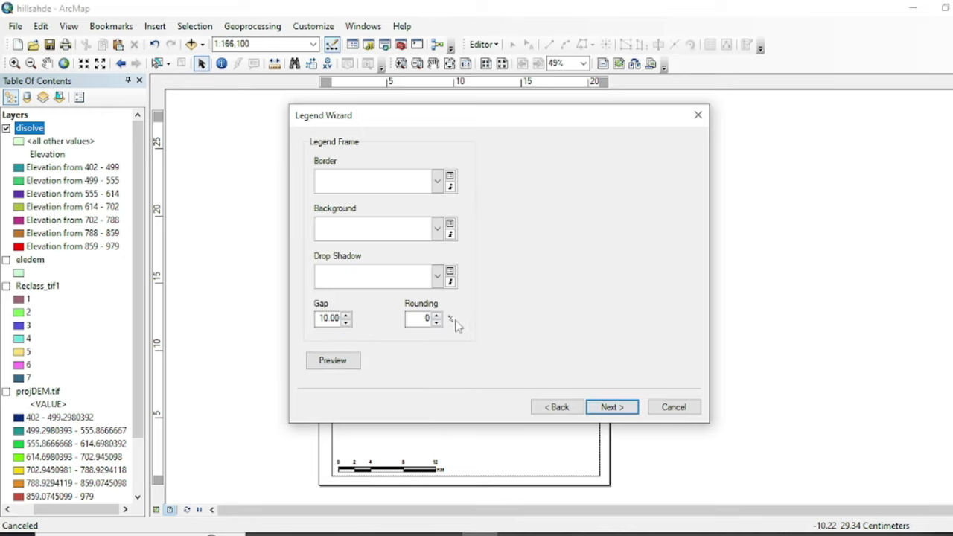
left_click(438, 184)
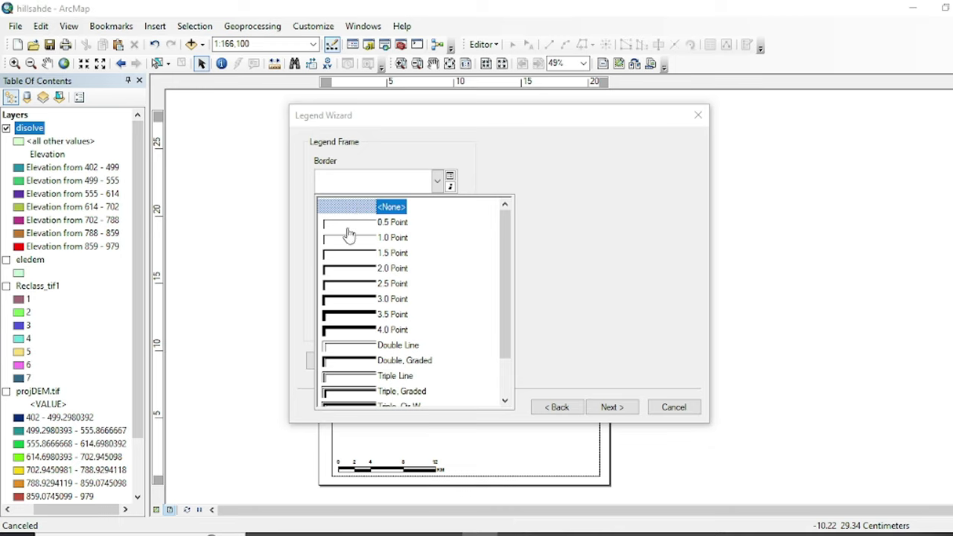
scroll(356, 335, "down", 1)
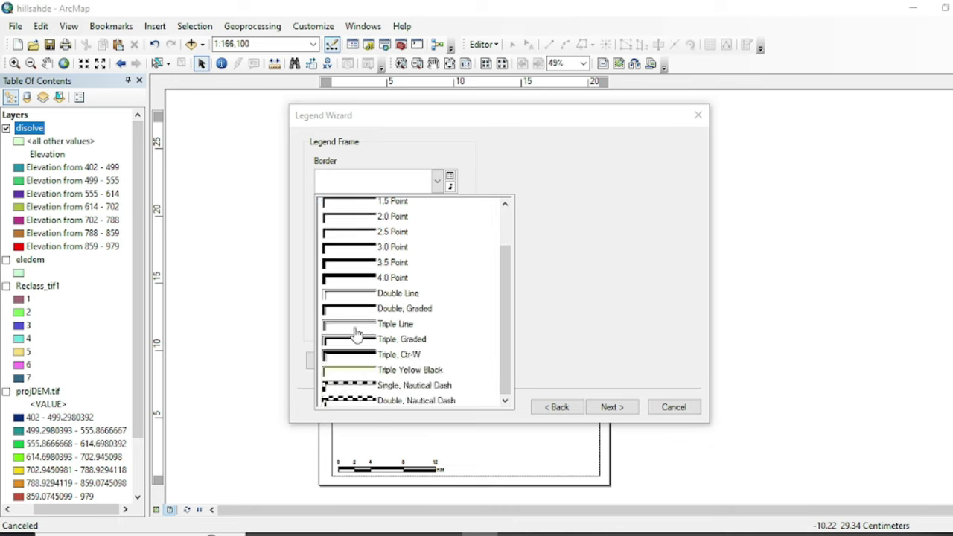
scroll(352, 365, "up", 1)
scroll(352, 343, "down", 1)
left_click(543, 215)
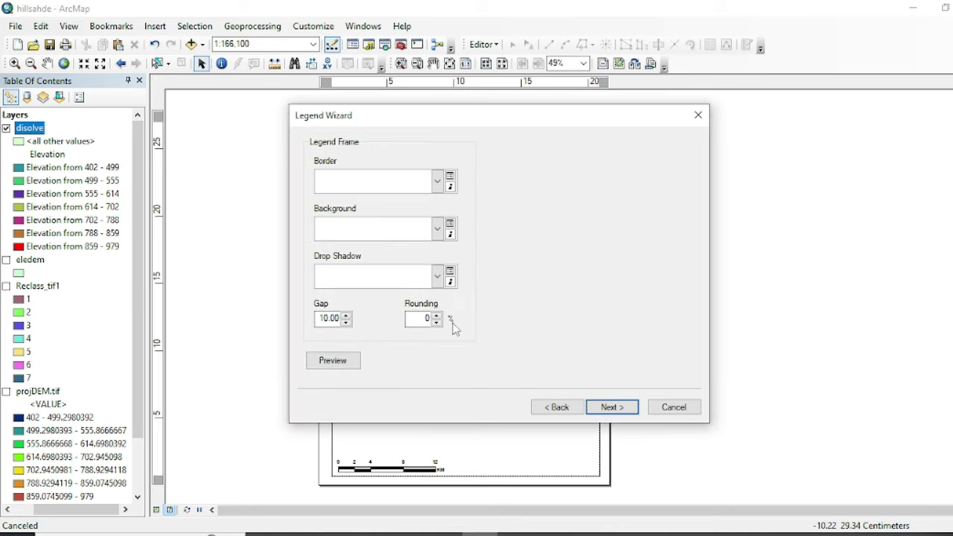
Step: Finish the legend with default settings in the data frame's lower-right corner and shift the map slightly upward to clear it
left_click(626, 412)
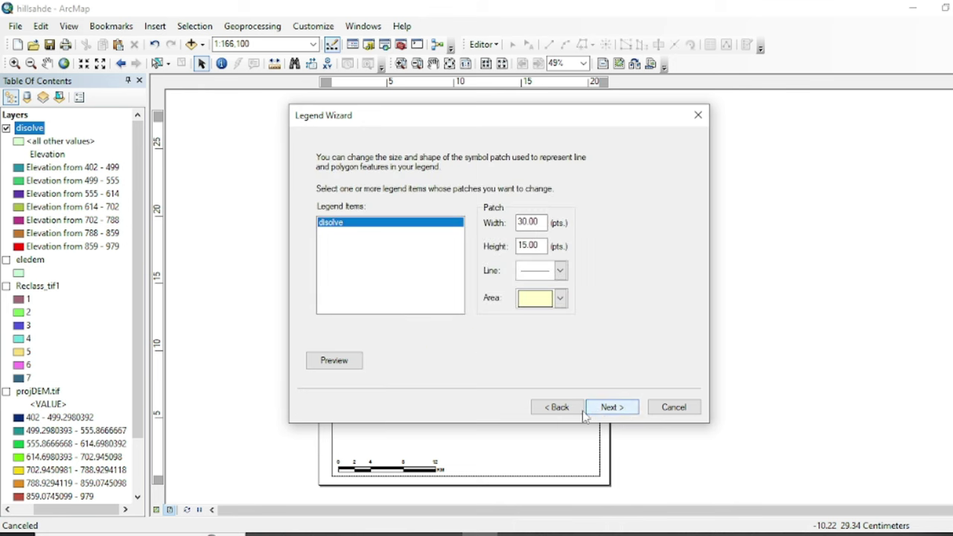
left_click(608, 407)
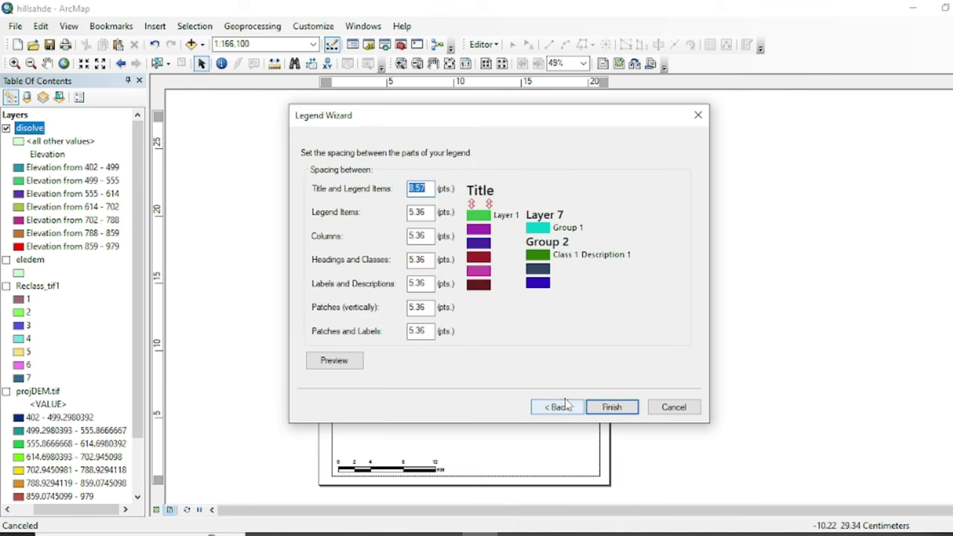
left_click(615, 408)
left_click_drag(499, 337, 572, 423)
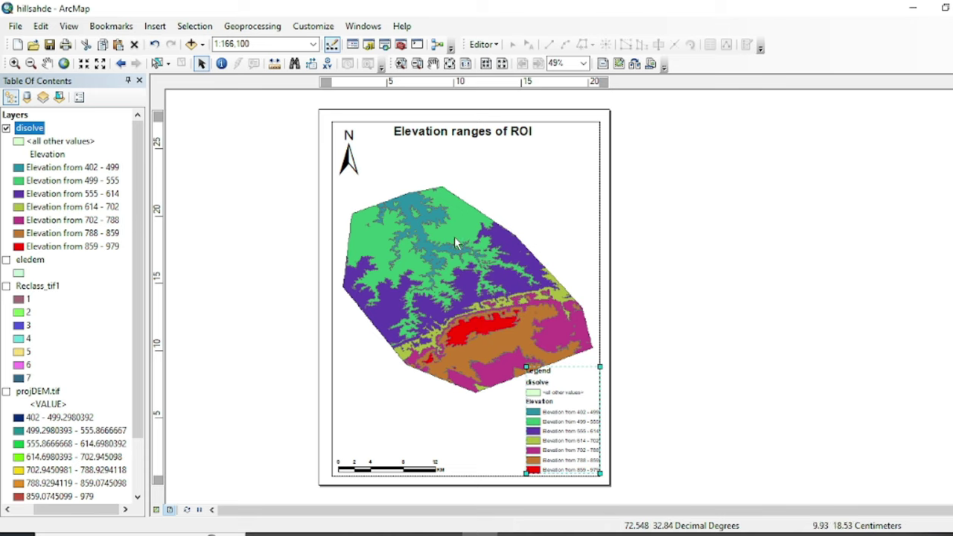
left_click(46, 64)
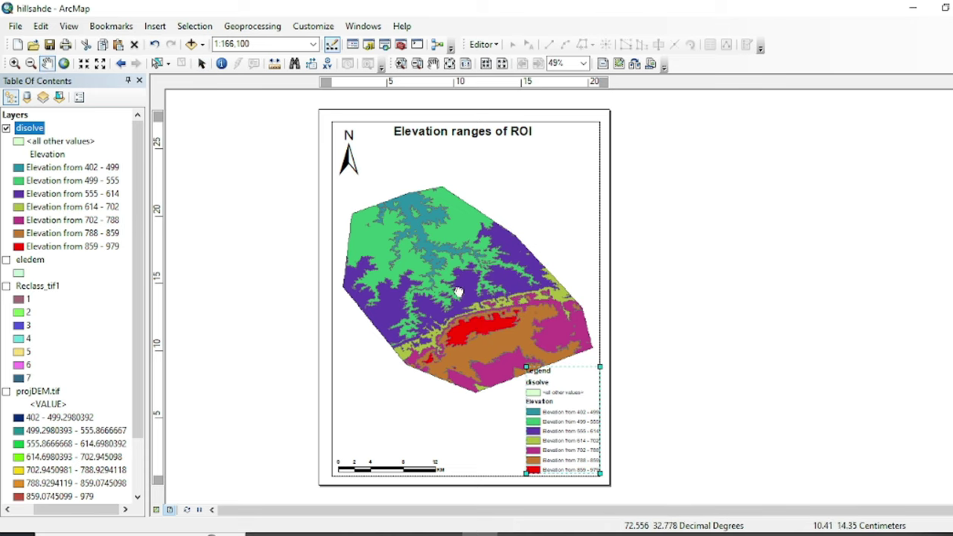
left_click_drag(451, 292, 455, 271)
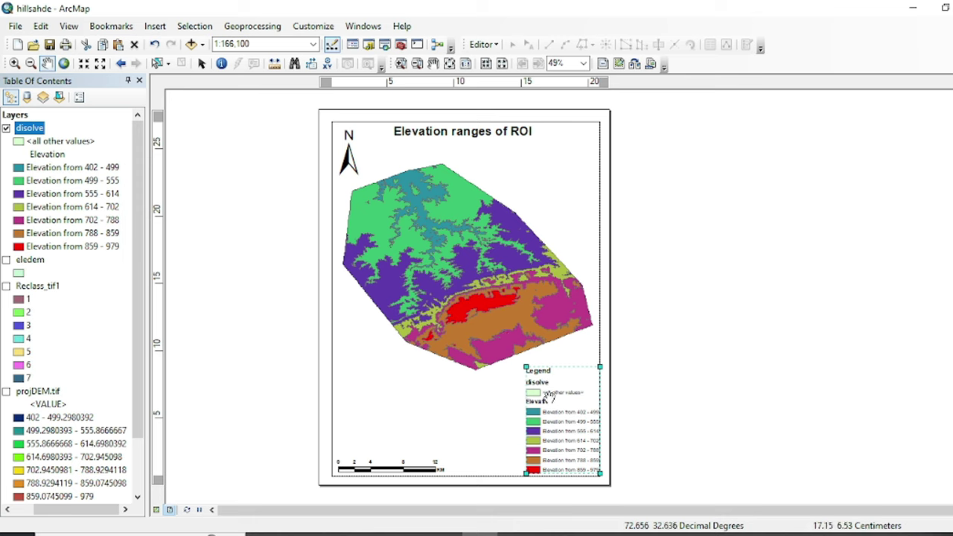
Step: Enlarge the legend and move it to the data frame's lower-left area, directly above the scale bar
left_click(201, 63)
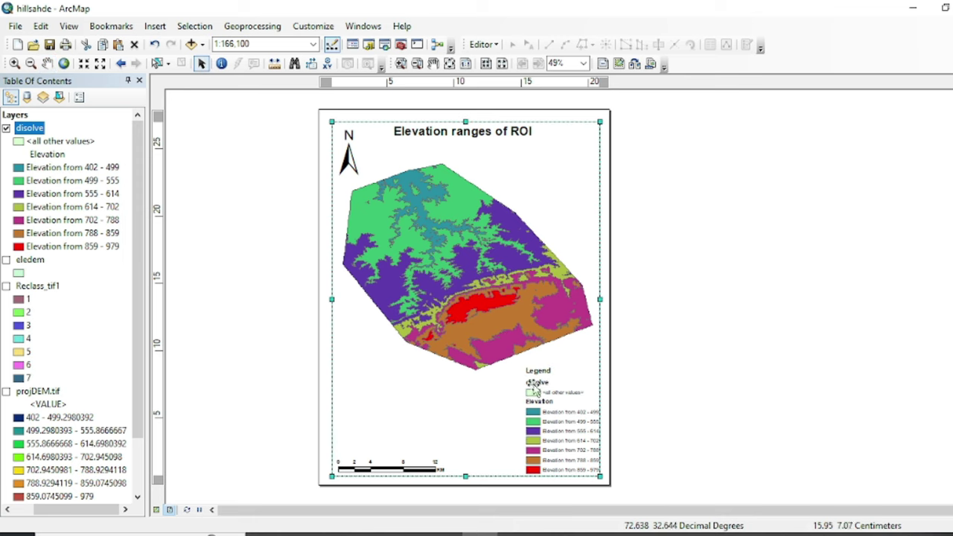
left_click_drag(530, 370, 489, 354)
left_click_drag(557, 390, 386, 394)
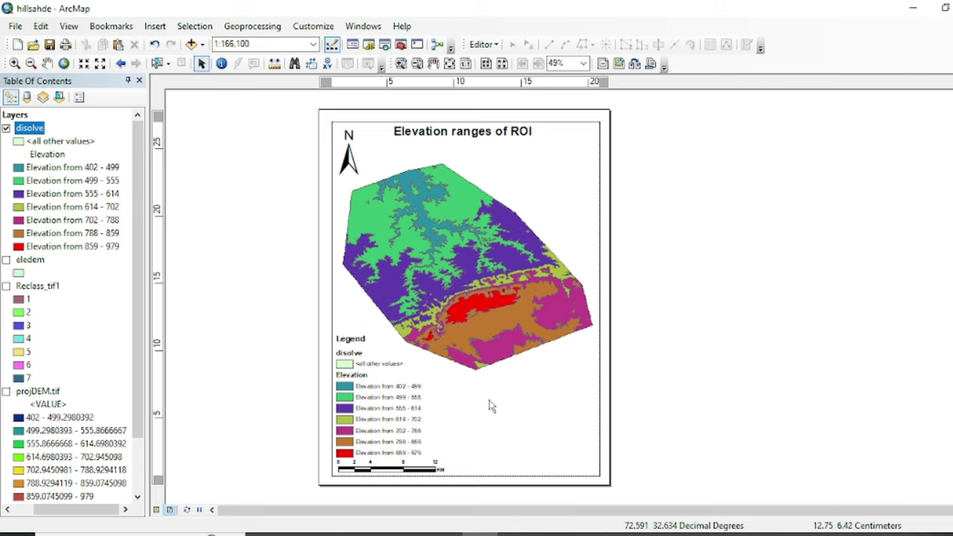
Step: Move the scale bar slightly down and left beneath the legend, and select the legend
left_click(397, 469)
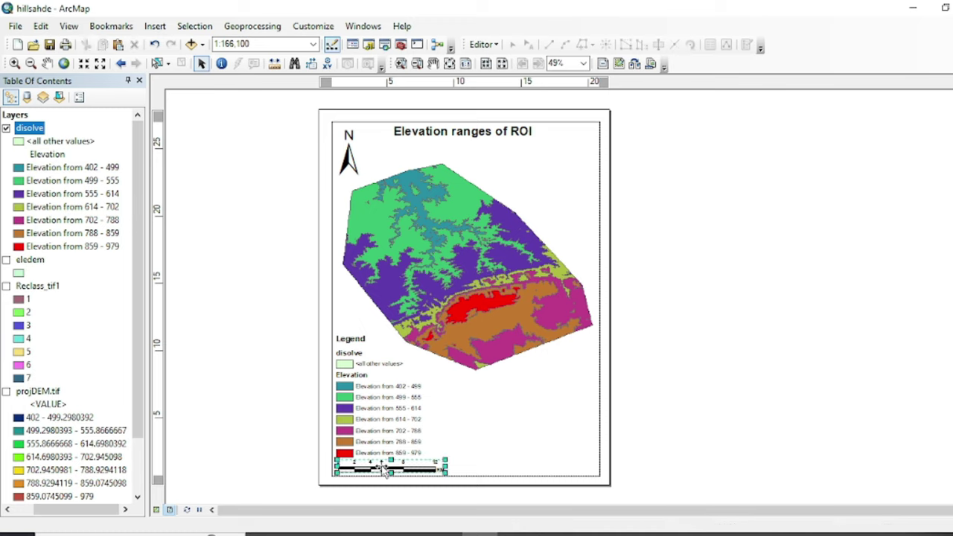
left_click_drag(385, 470, 360, 482)
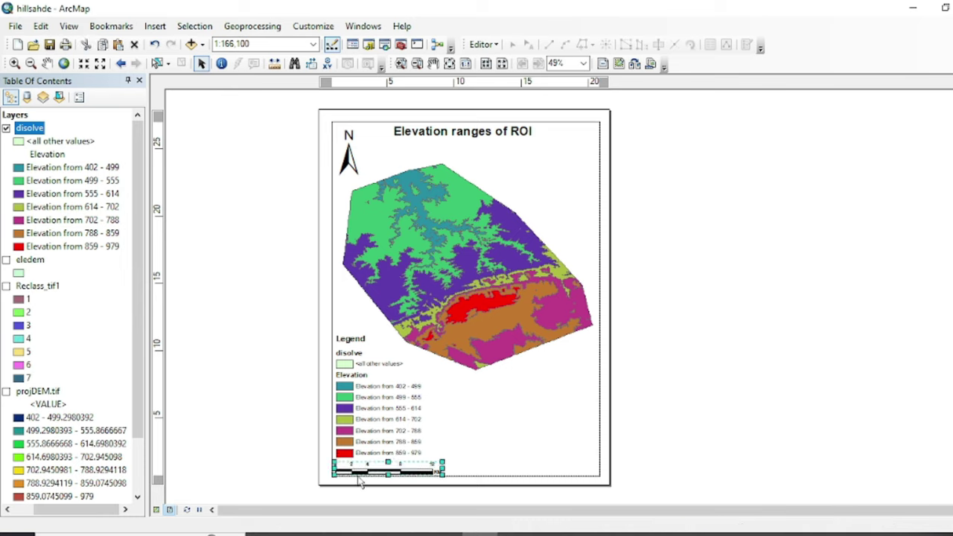
left_click(231, 466)
left_click(357, 386)
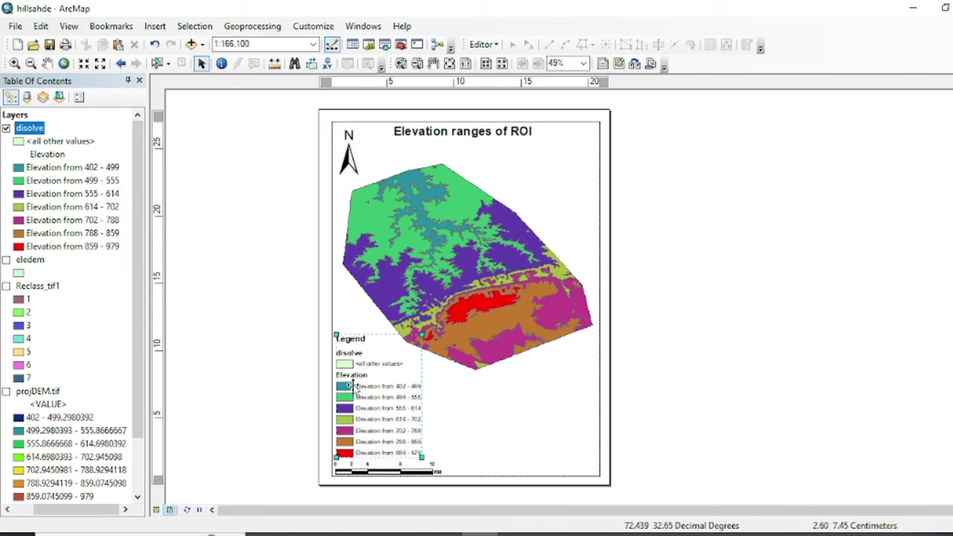
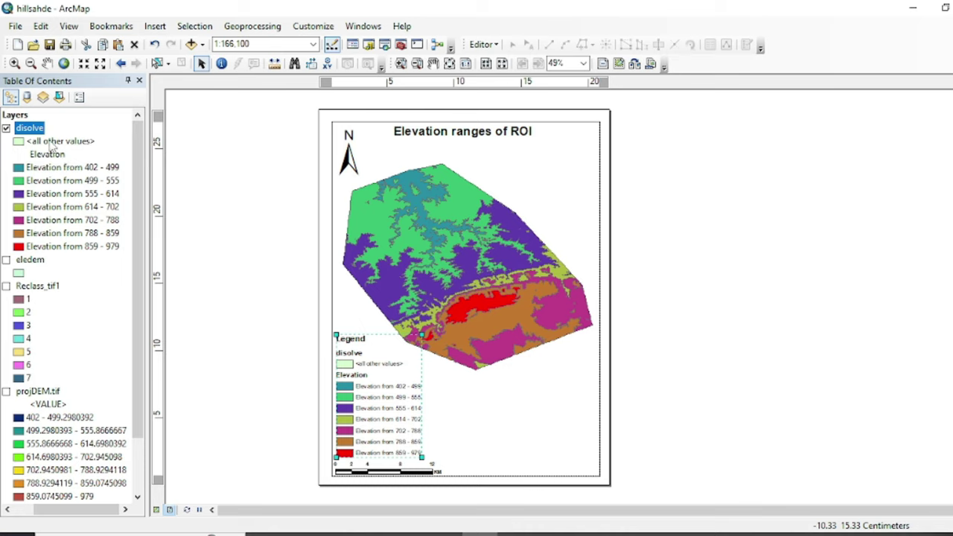
Step: Rename the disolve layer to "Elevation in m"
left_click(39, 128)
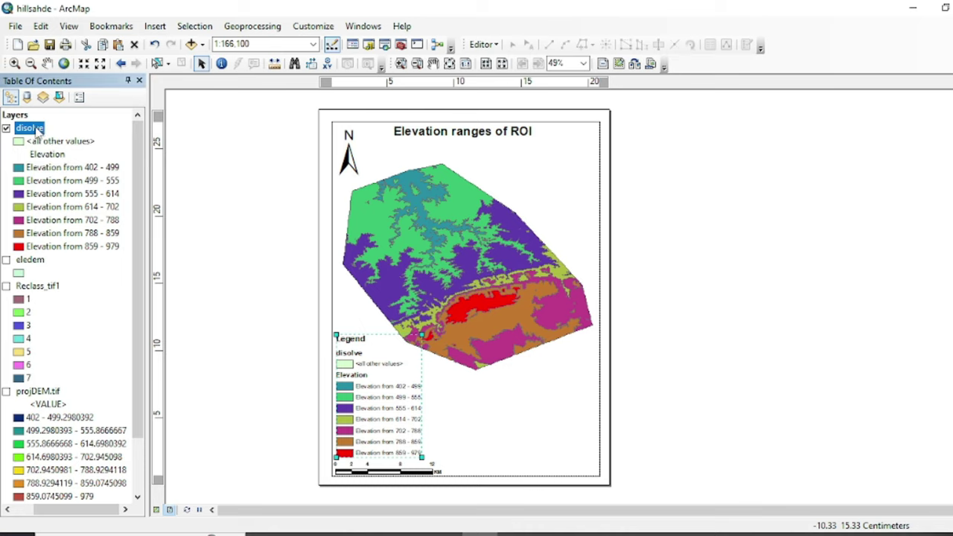
type("Elevation in m")
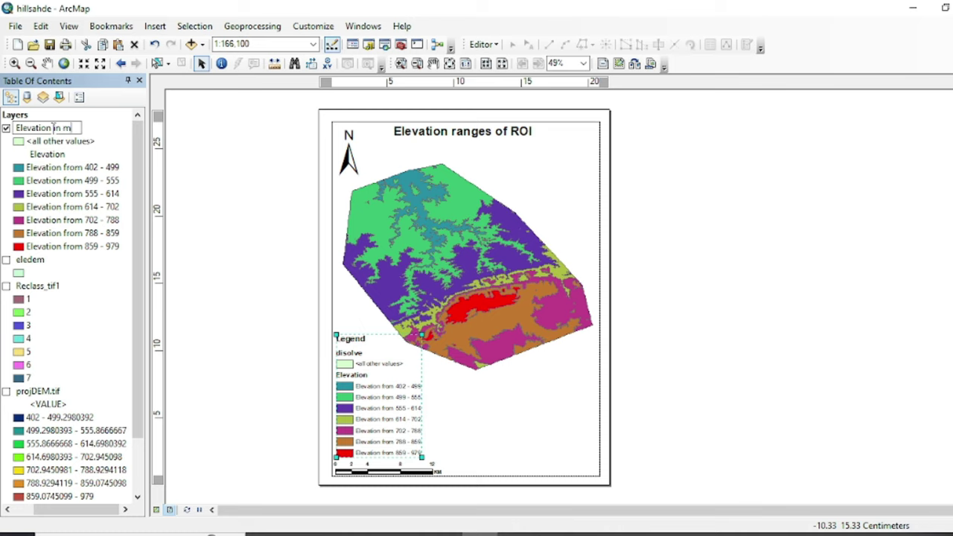
key("Return")
Step: Clear the label of the <all other values> class and exclude that class from the Elevation in m layer's symbology
left_click(49, 143)
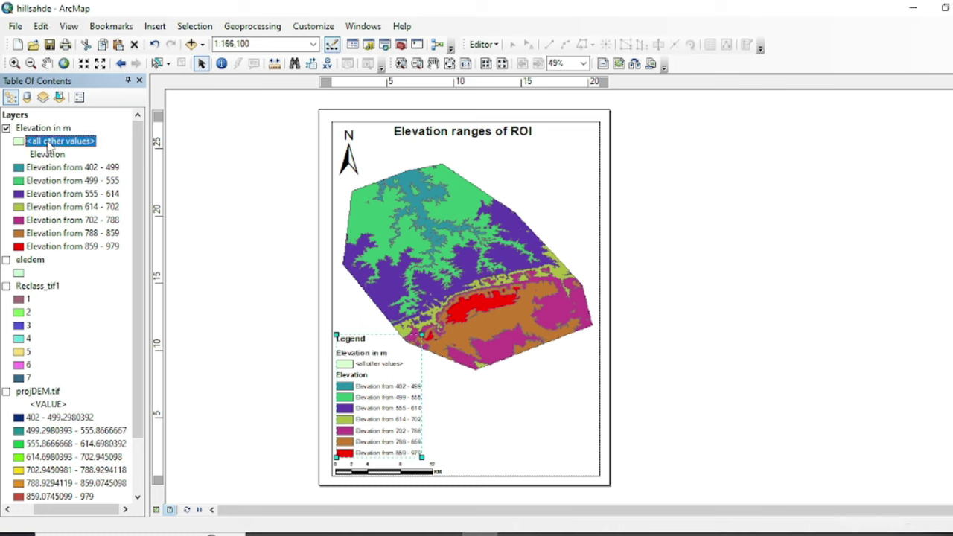
left_click(62, 141)
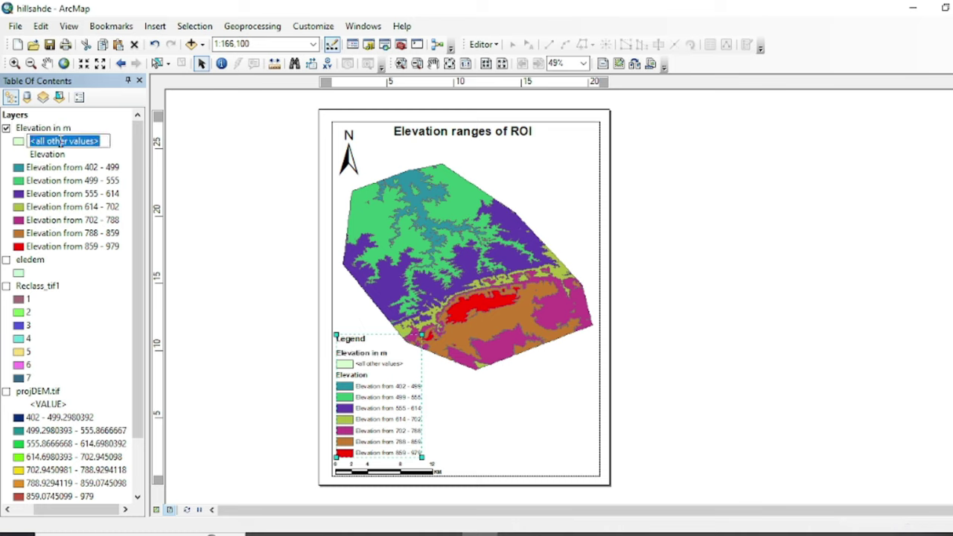
key("BackSpace")
right_click(35, 128)
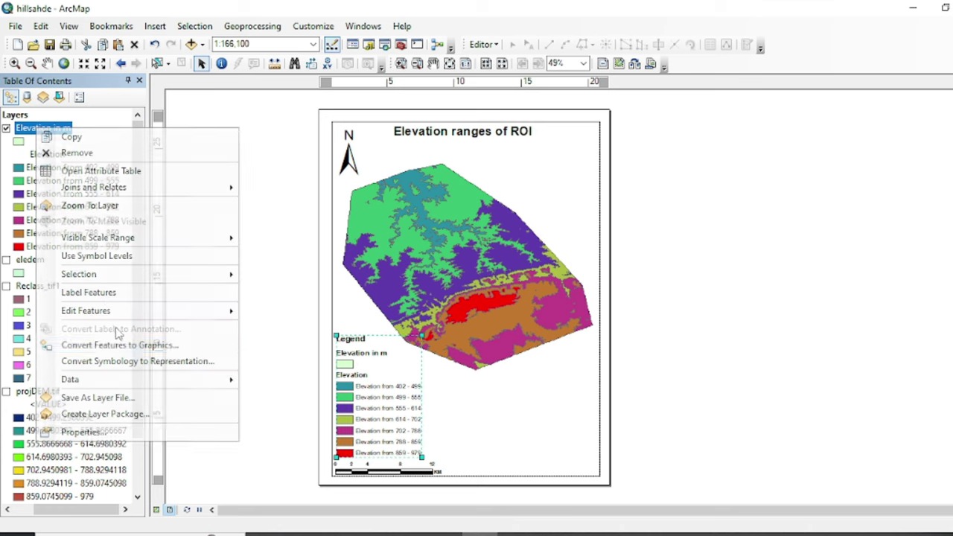
left_click(119, 432)
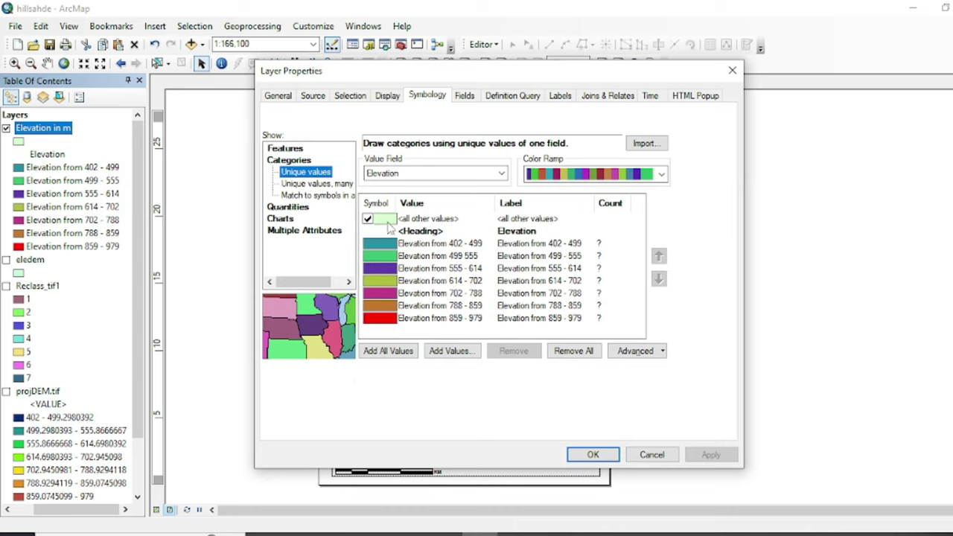
left_click(368, 220)
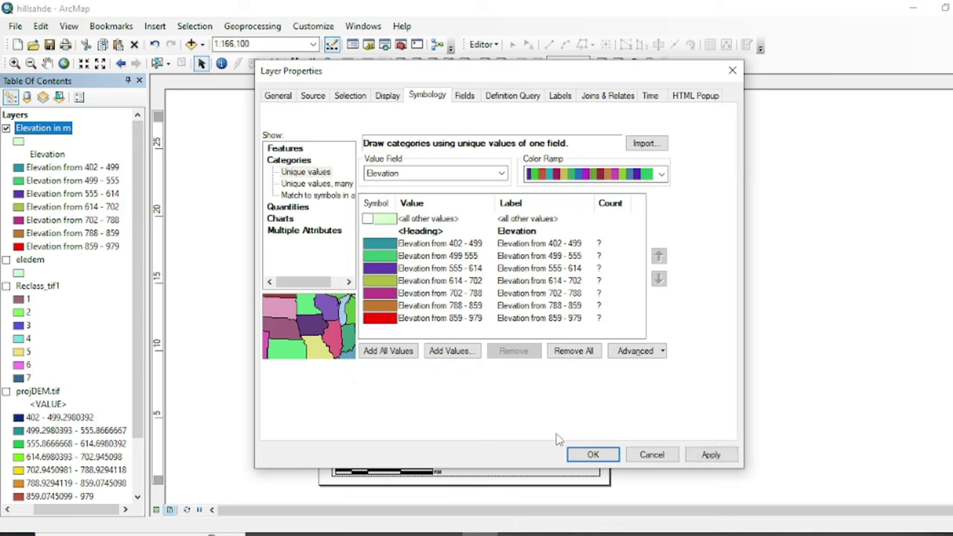
left_click(593, 455)
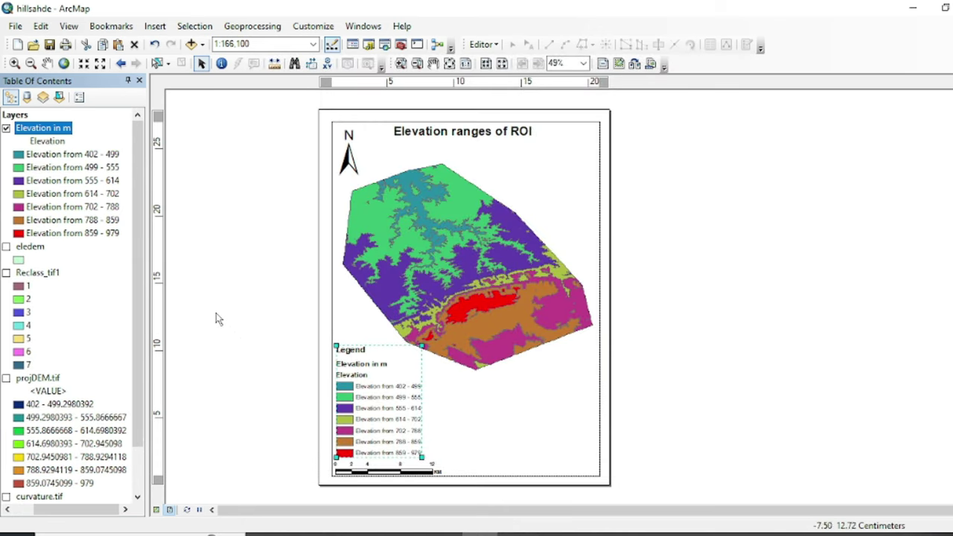
Step: Remove the redundant "Elevation" heading text beneath the Elevation in m layer name
left_click(53, 142)
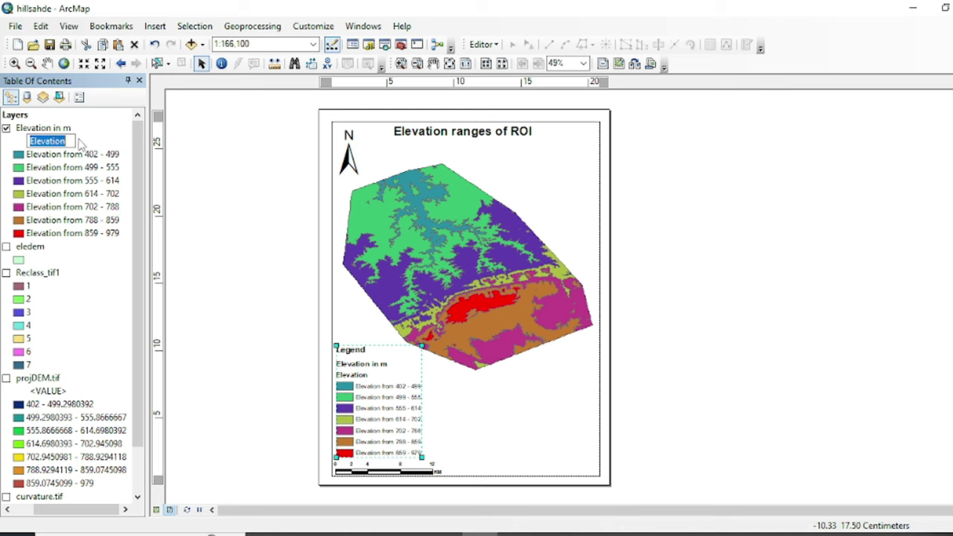
key("BackSpace")
left_click(463, 361)
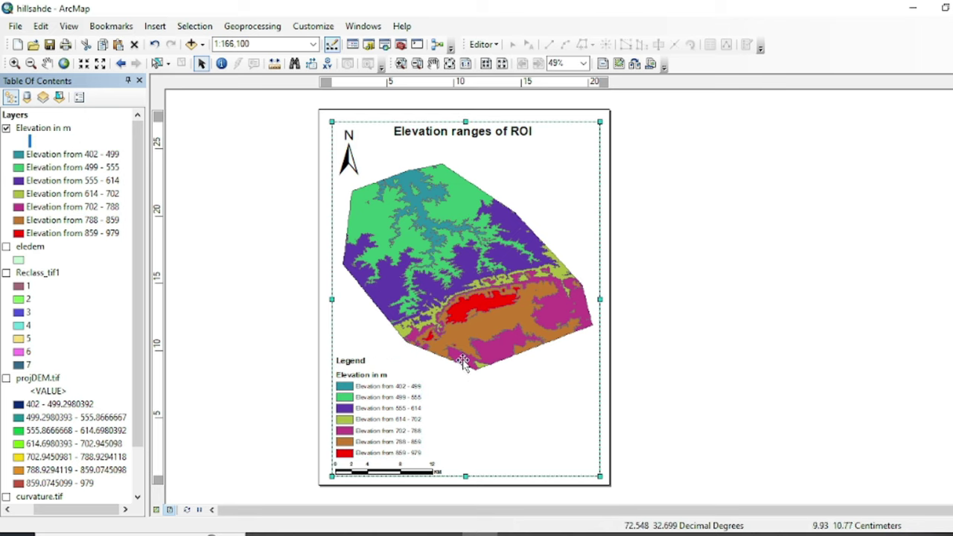
left_click(237, 329)
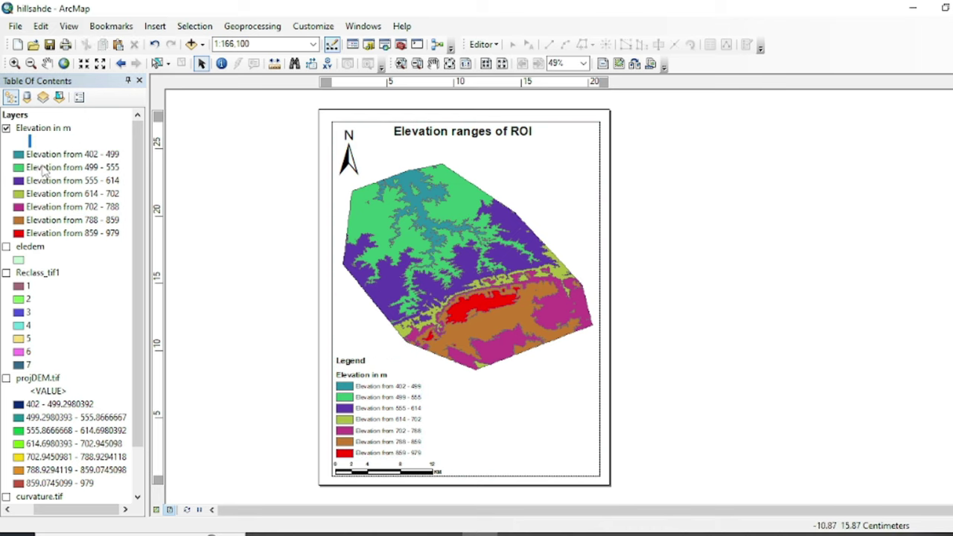
Step: Make all labels of the Elevation in m legend item bold at size 12, and enlarge the legend slightly
left_click(365, 406)
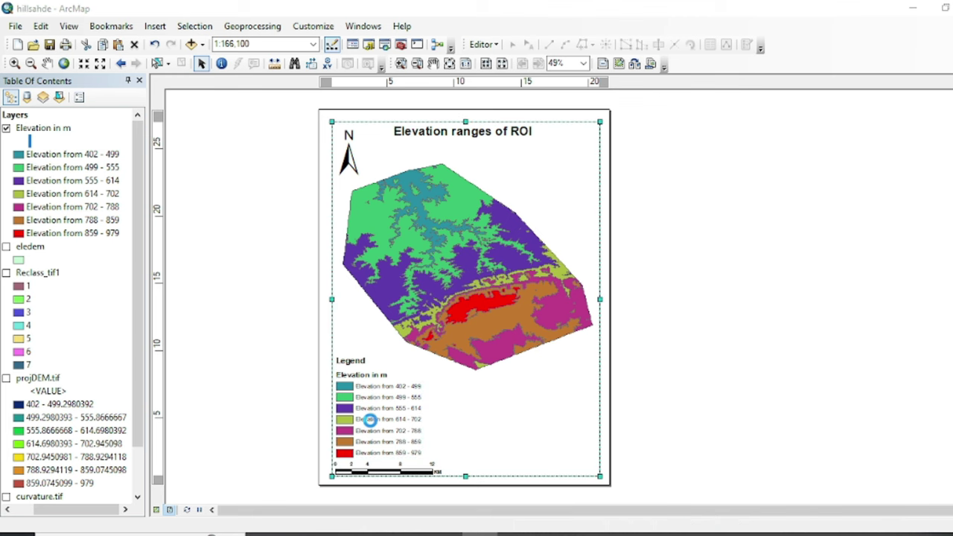
double_click(370, 420)
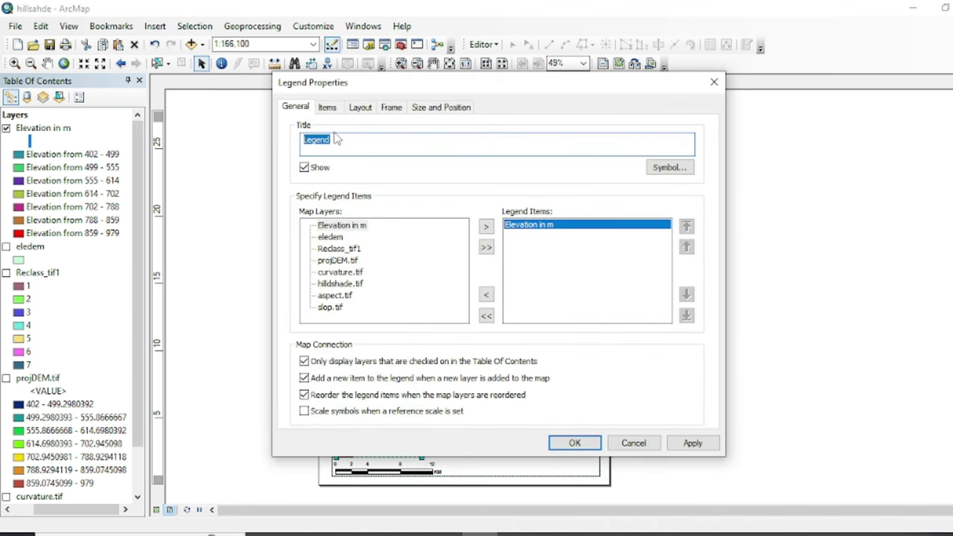
left_click(328, 108)
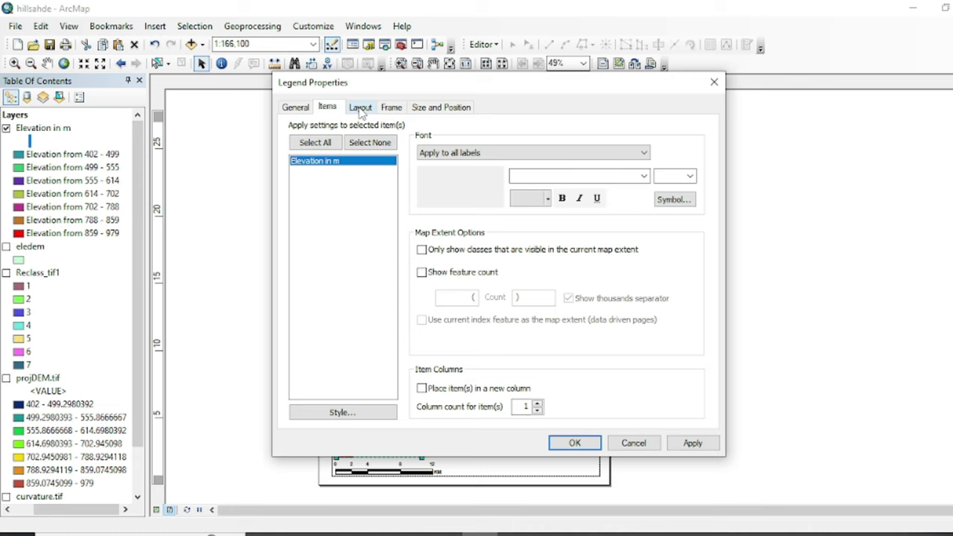
left_click(328, 145)
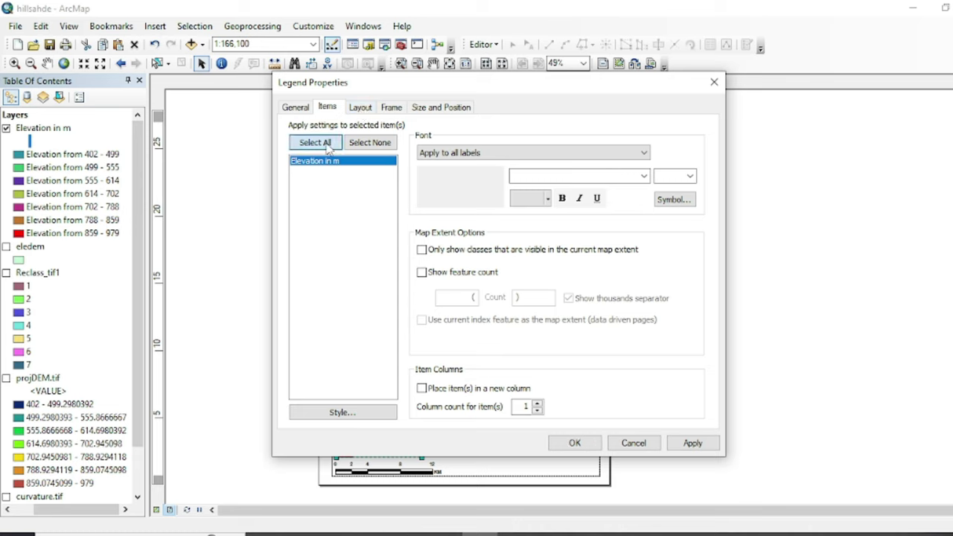
left_click(561, 198)
left_click(645, 179)
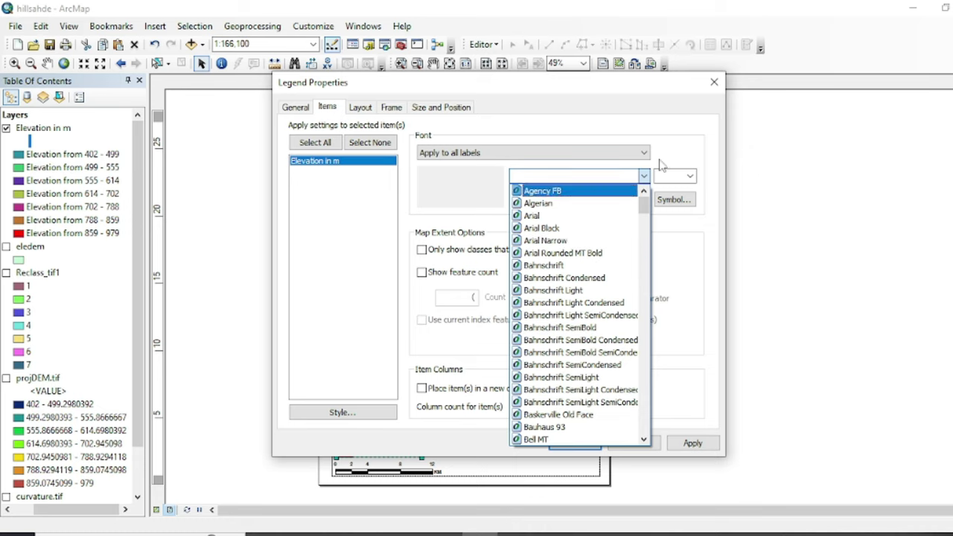
left_click(691, 175)
left_click(690, 176)
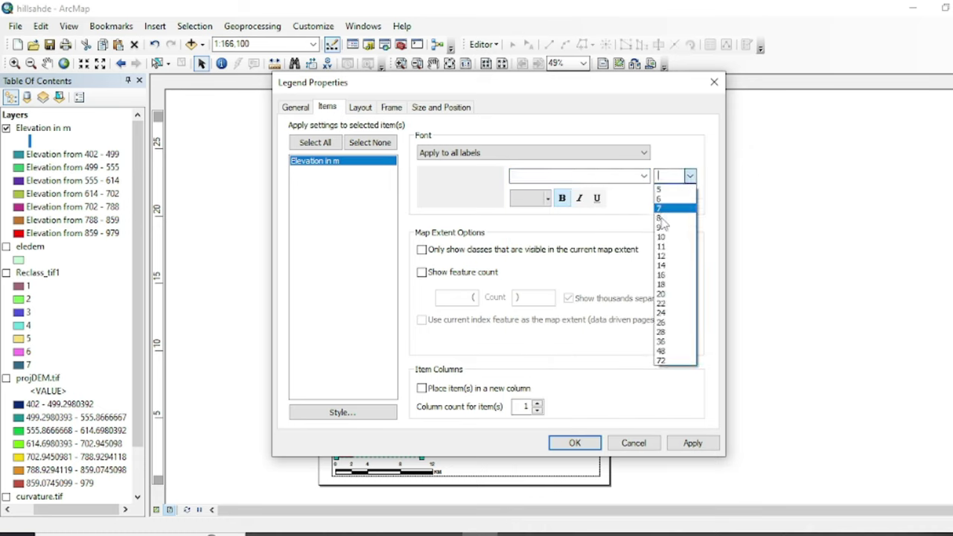
left_click(674, 257)
left_click(575, 443)
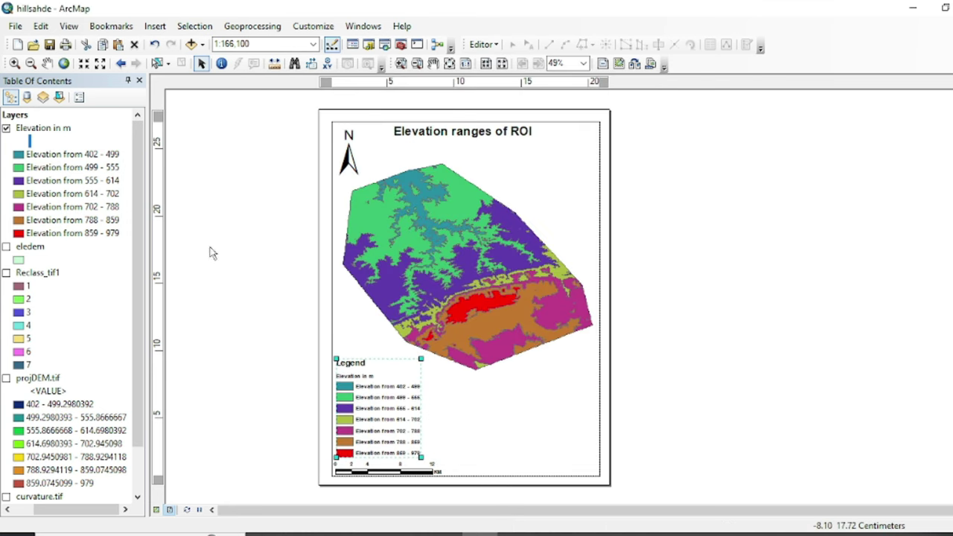
left_click_drag(421, 359, 428, 350)
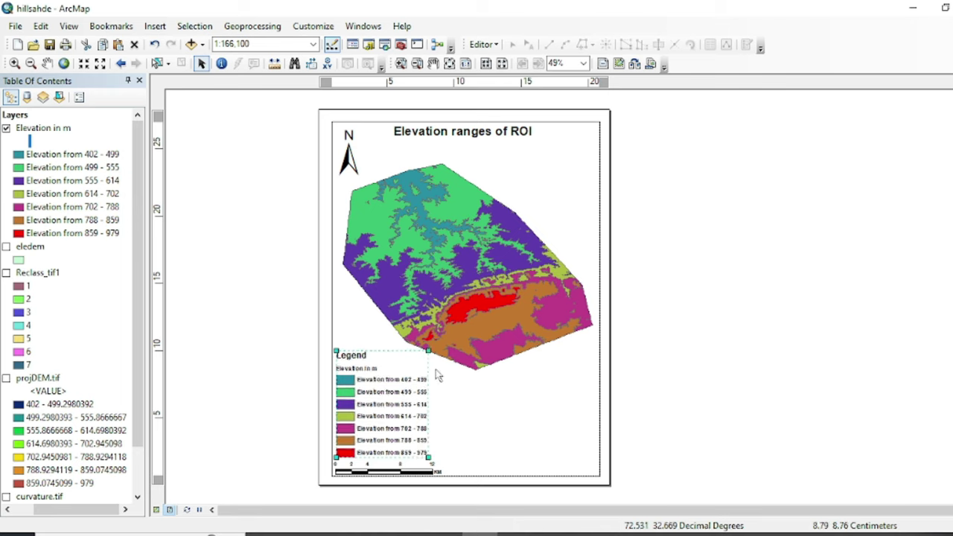
left_click(213, 349)
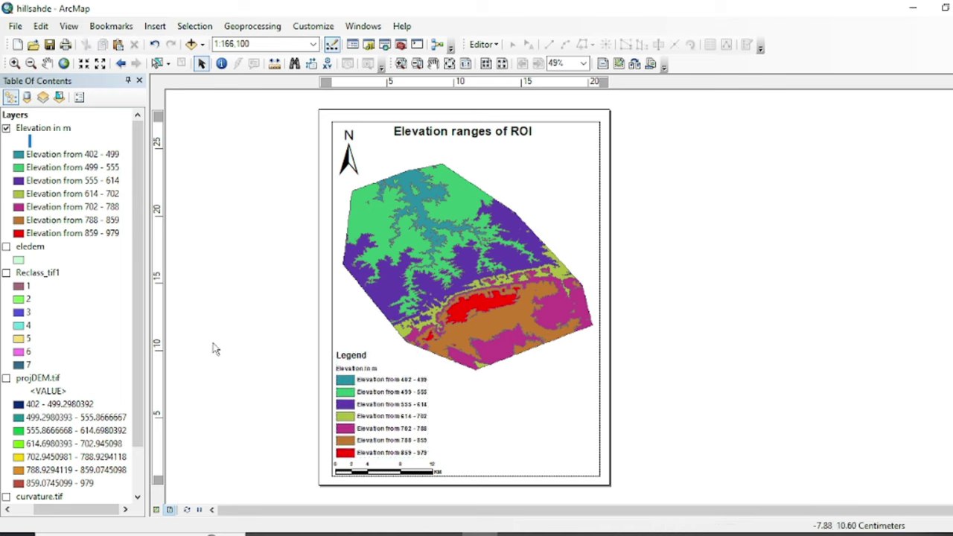
Step: Add a measured grid with grid lines and labels to the data frame, keeping the default coordinate system, intervals, axes and border settings
left_click(540, 200)
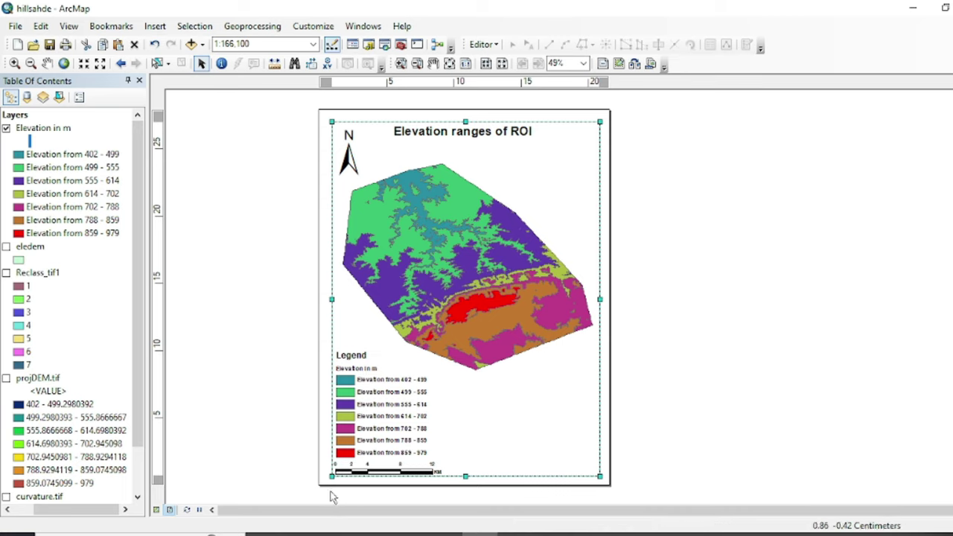
right_click(577, 409)
left_click(620, 391)
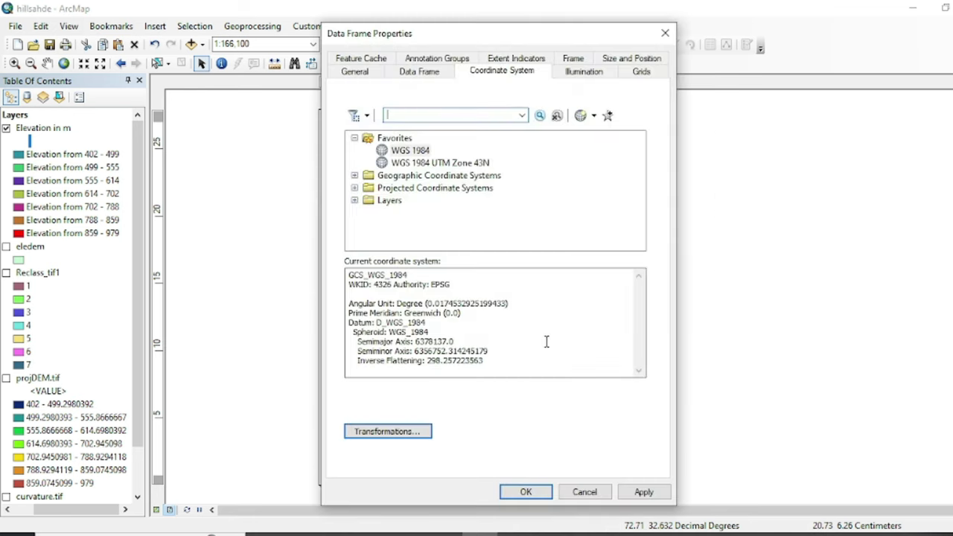
left_click(628, 78)
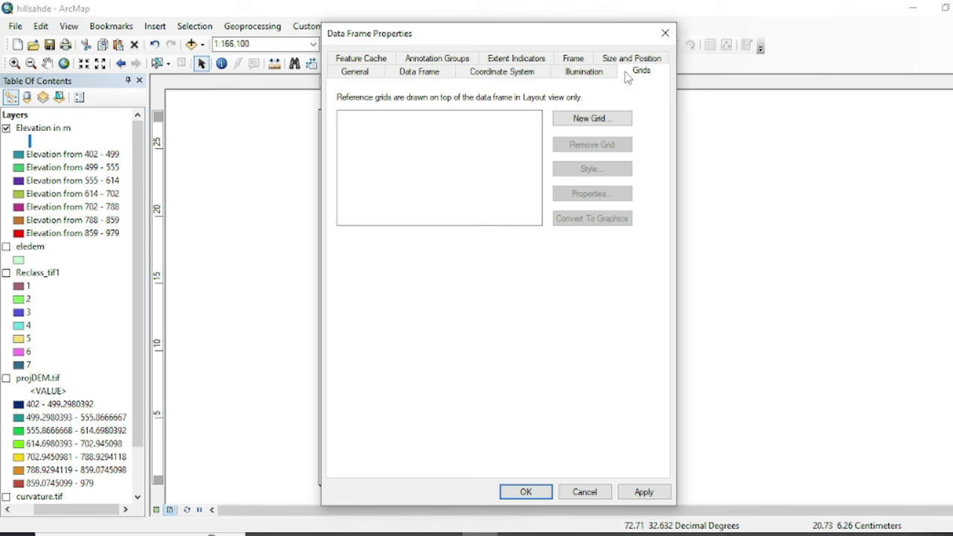
left_click(592, 119)
left_click(481, 223)
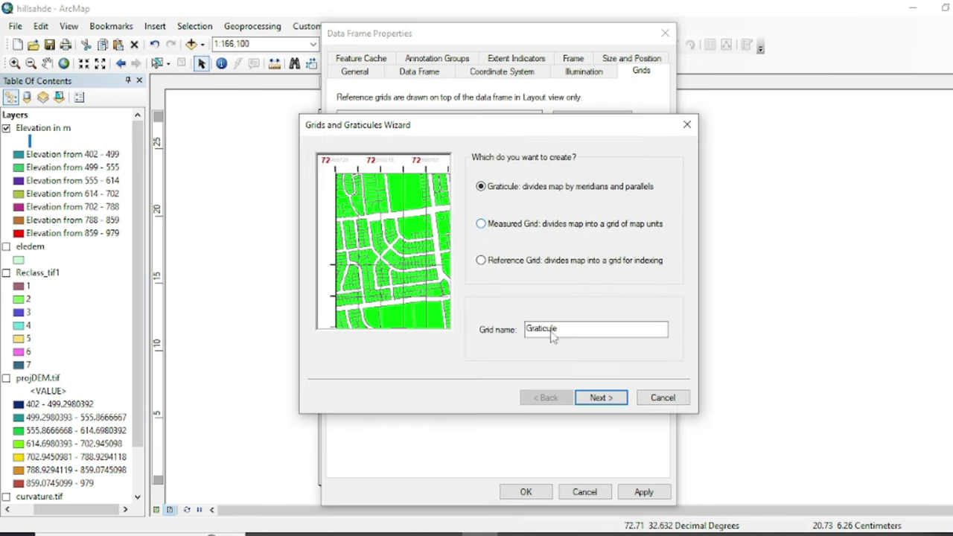
left_click(602, 402)
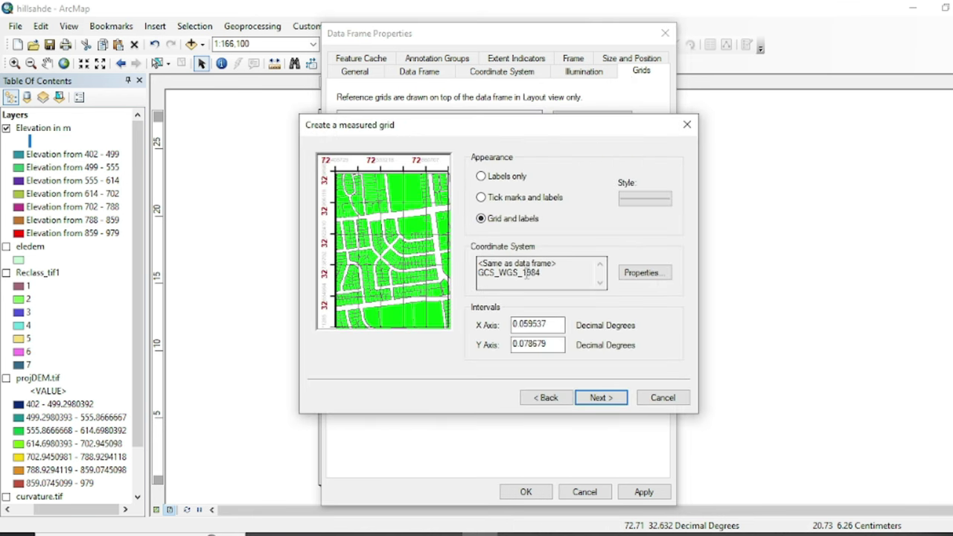
left_click(610, 399)
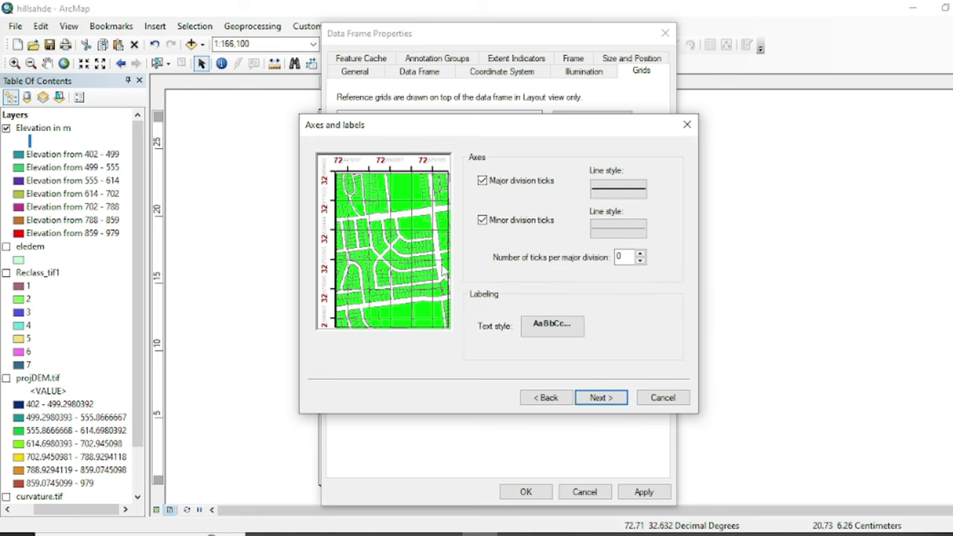
left_click(605, 399)
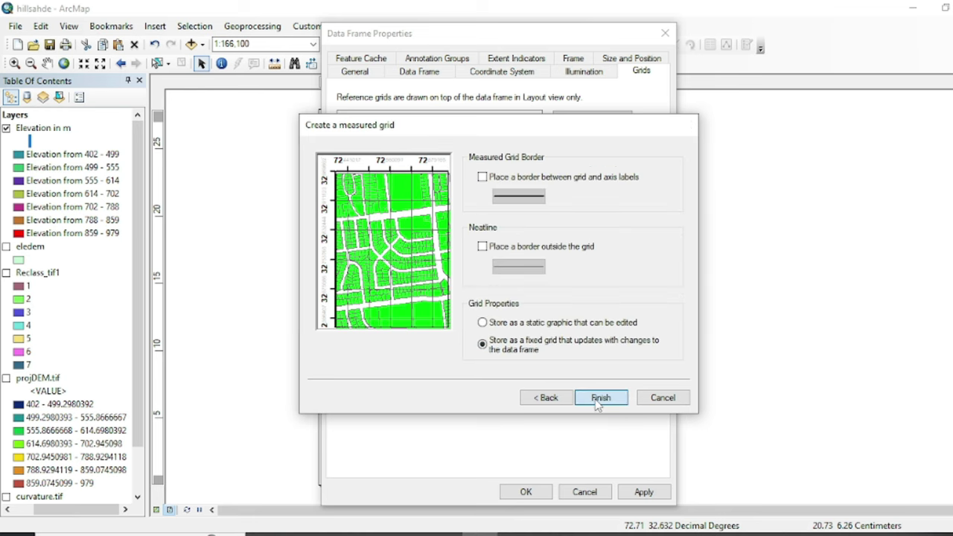
left_click(601, 398)
left_click(526, 491)
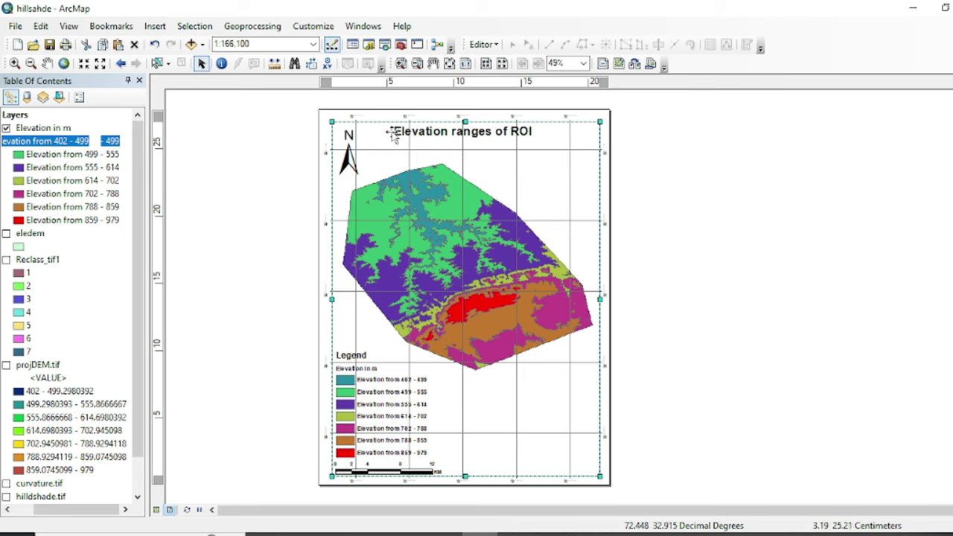
Step: Set the measured grid to show no lines or ticks, leaving only its coordinate labels around the data frame
right_click(561, 388)
left_click(595, 378)
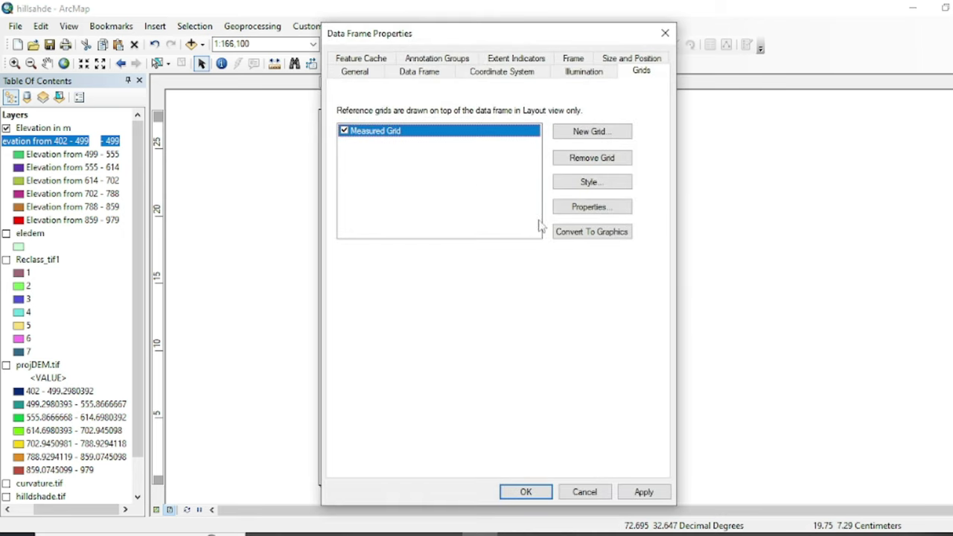
left_click(596, 211)
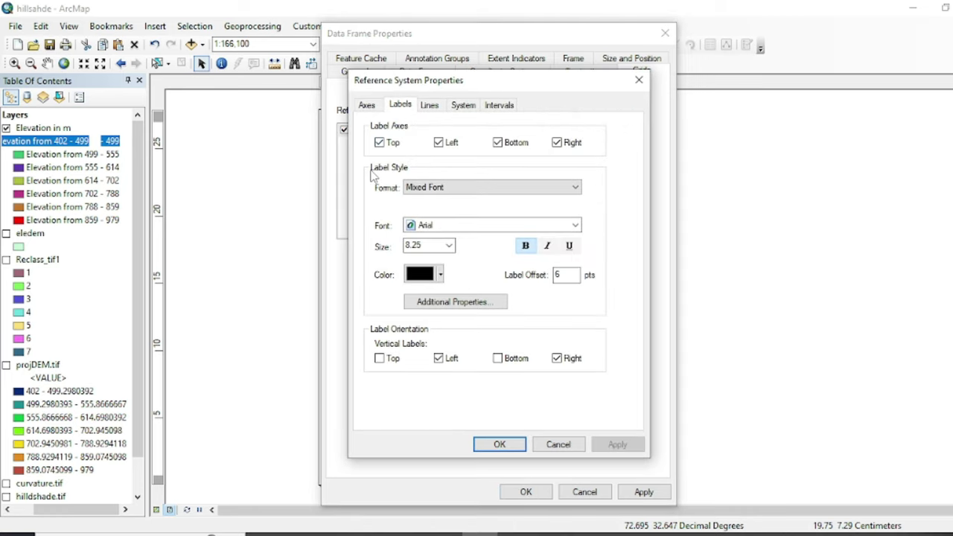
left_click(429, 107)
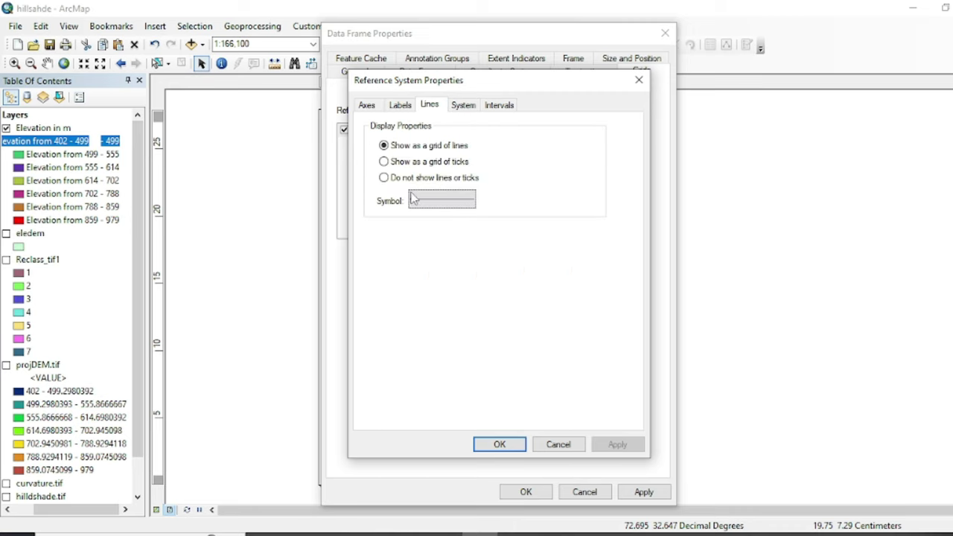
left_click(385, 178)
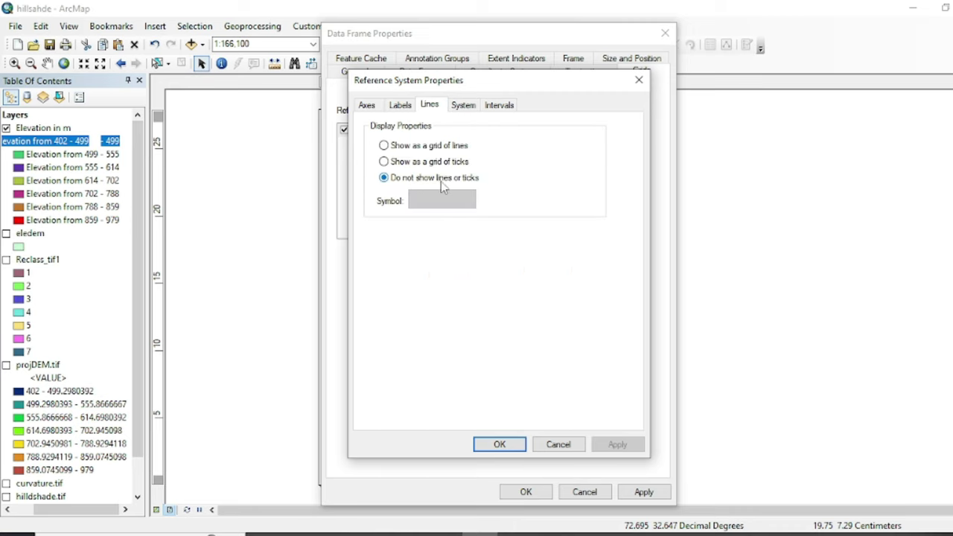
left_click(499, 445)
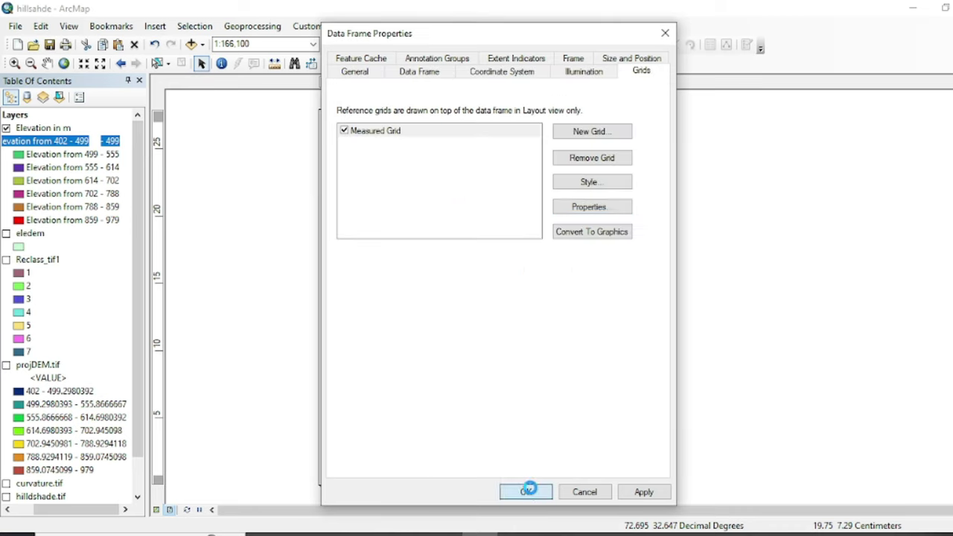
left_click(526, 492)
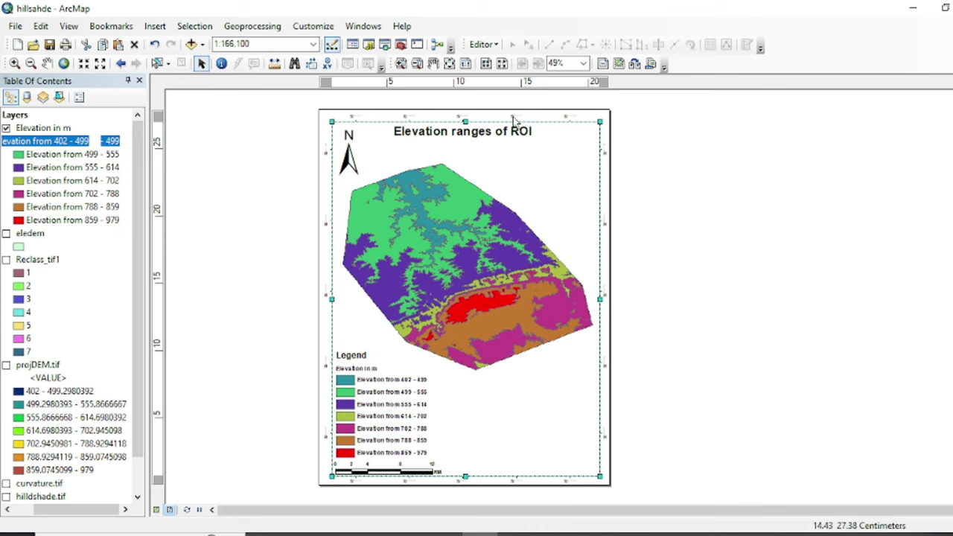
Step: Set the font size of the measured grid's coordinate labels to 16 in the data frame's grid properties
right_click(555, 412)
left_click(578, 400)
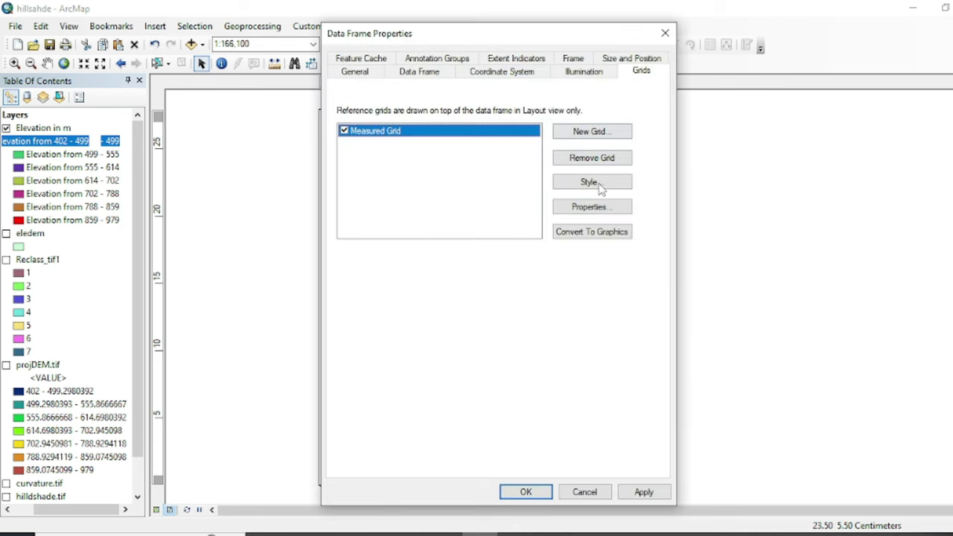
left_click(594, 207)
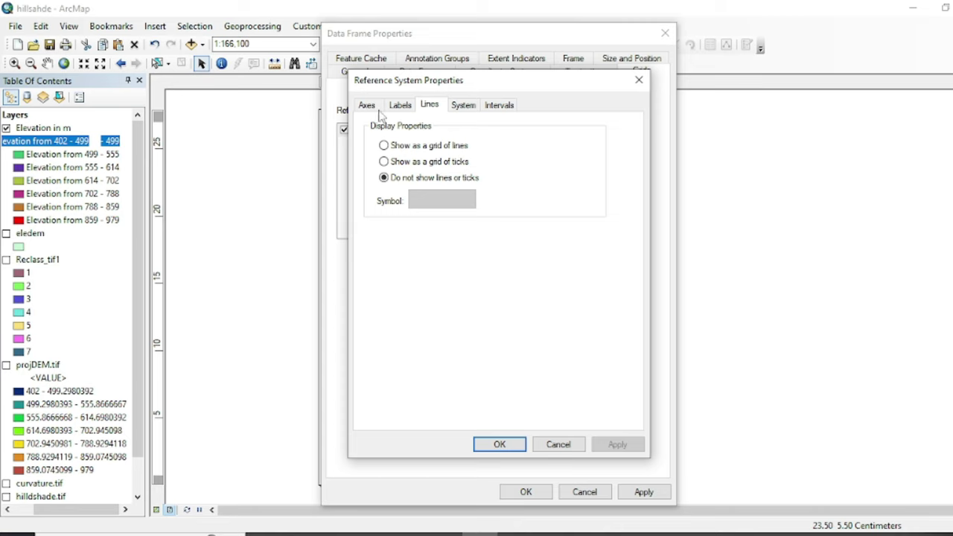
left_click(401, 107)
left_click(449, 246)
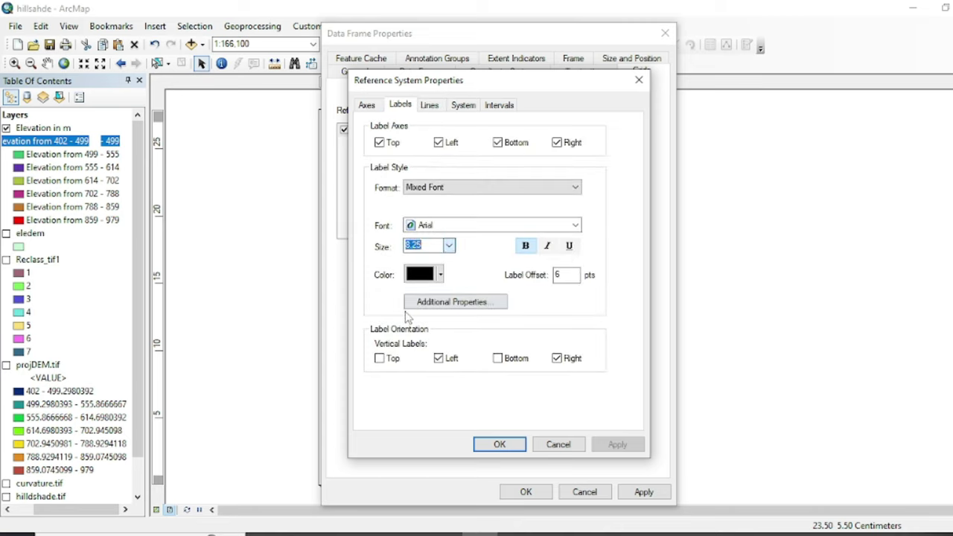
left_click(450, 247)
left_click(421, 318)
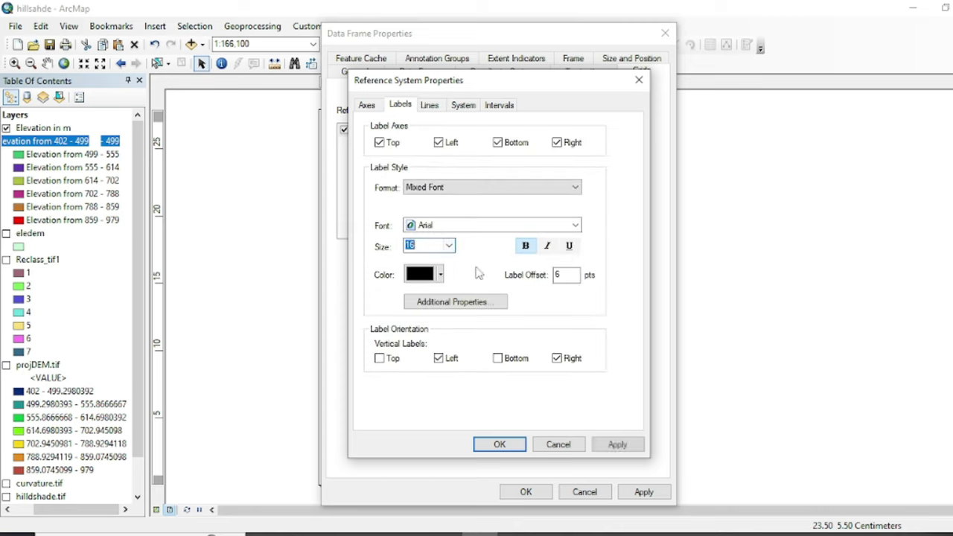
left_click(501, 444)
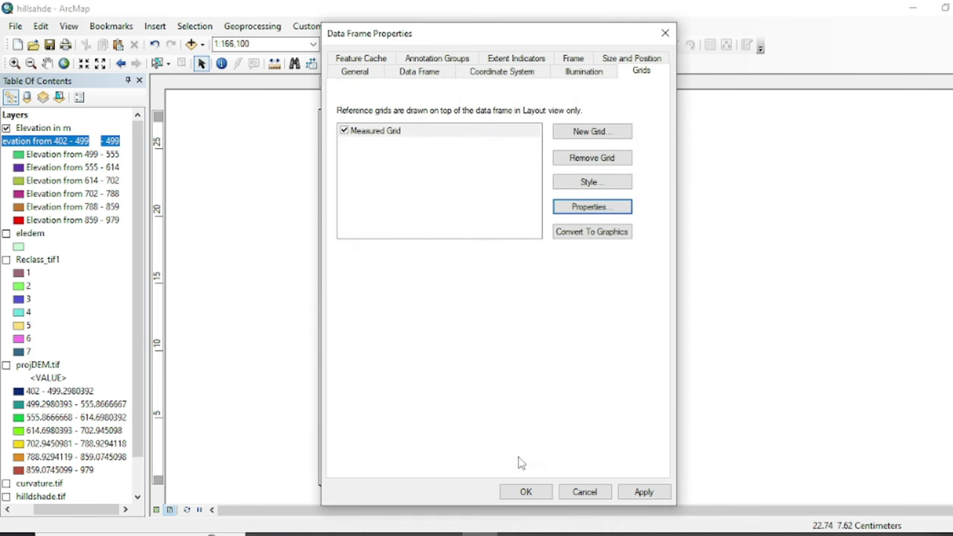
left_click(526, 492)
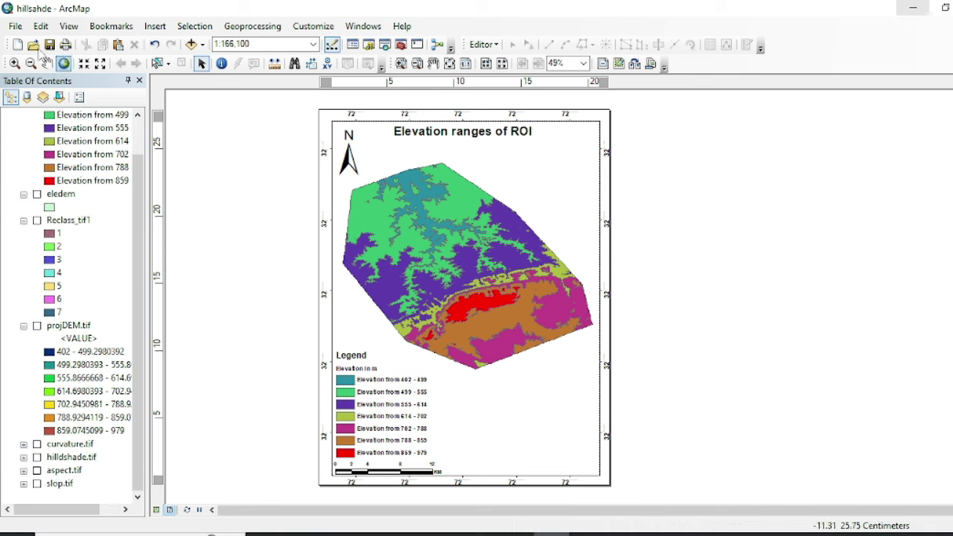
left_click(14, 27)
mouse_move(82, 149)
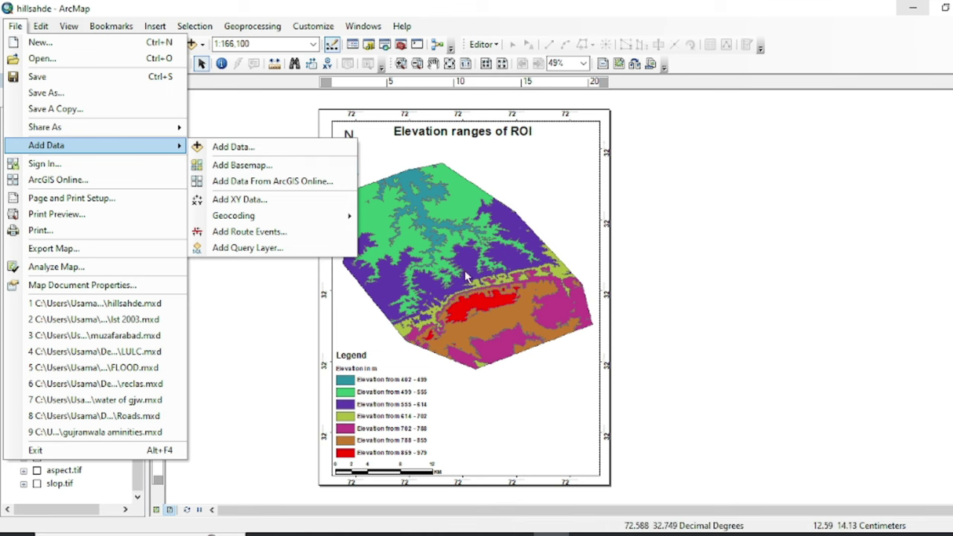
key("Escape")
key("Escape")
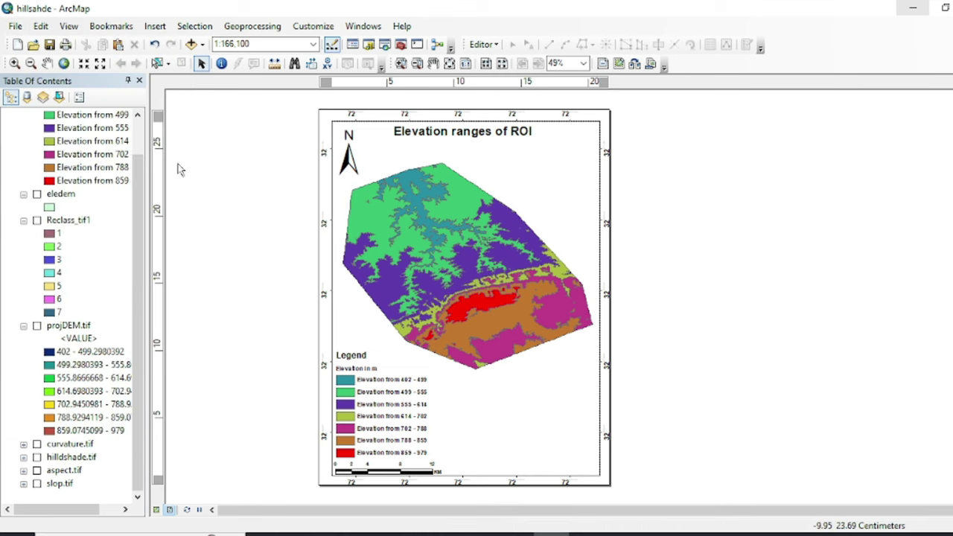
Step: Label the features of the Elevation in m layer with the Elevation field, using bold Arial text at size 12
right_click(64, 133)
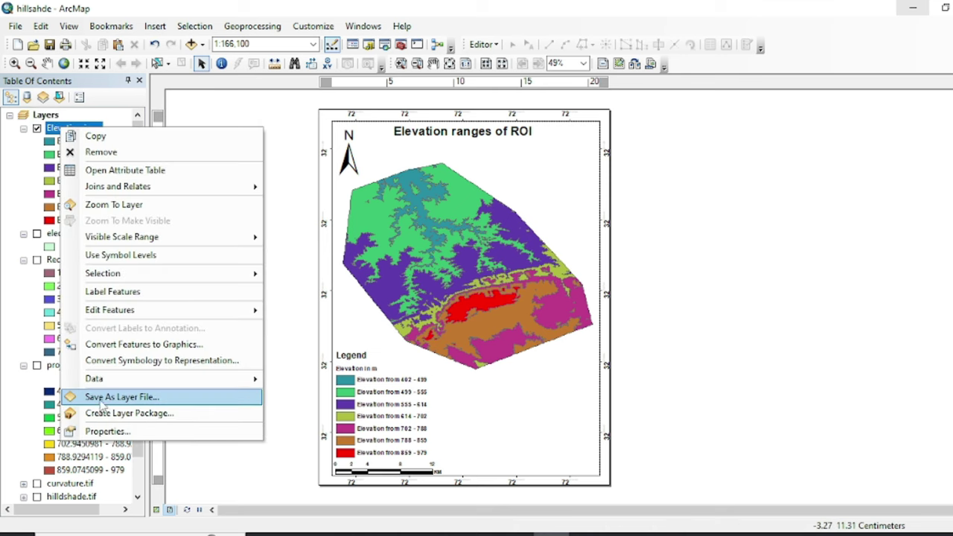
left_click(105, 431)
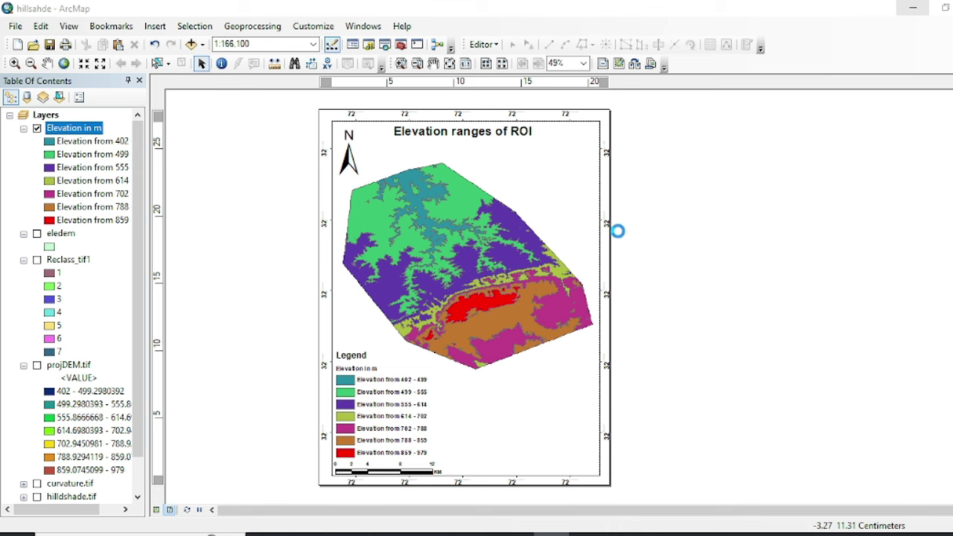
left_click(561, 96)
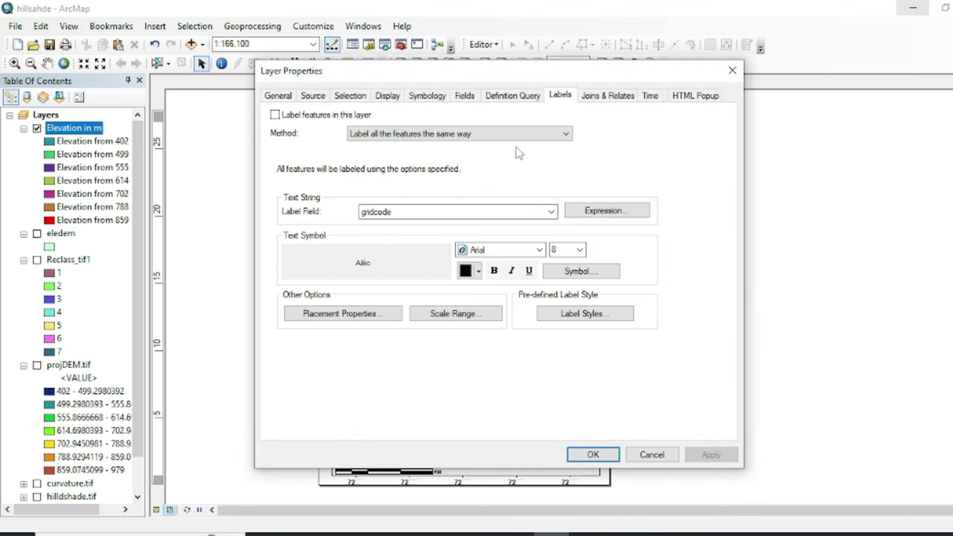
left_click(275, 116)
left_click(466, 212)
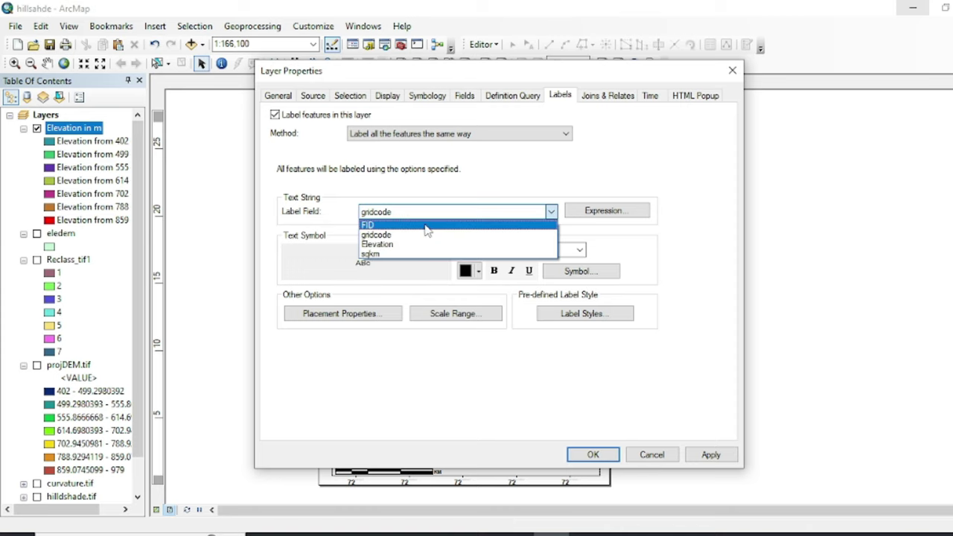
left_click(377, 244)
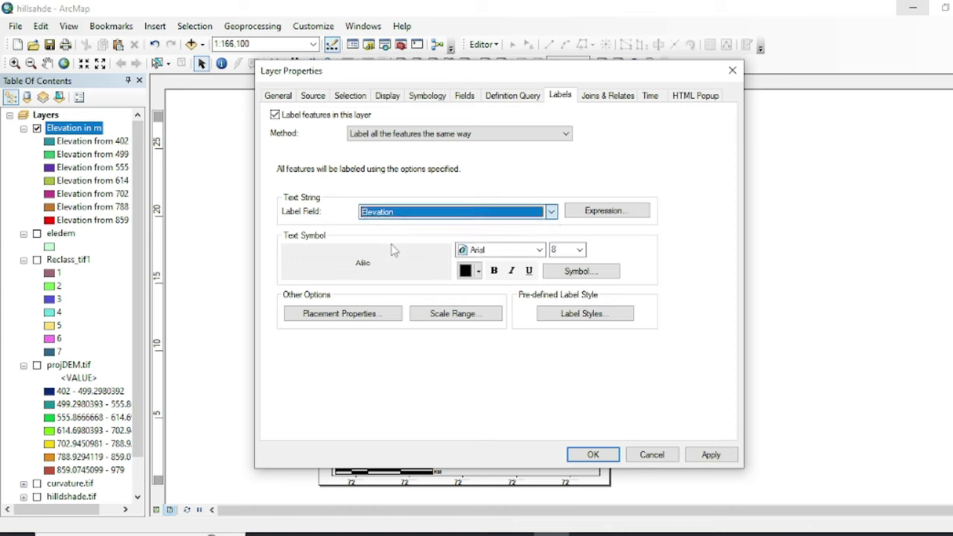
left_click(494, 270)
left_click(578, 250)
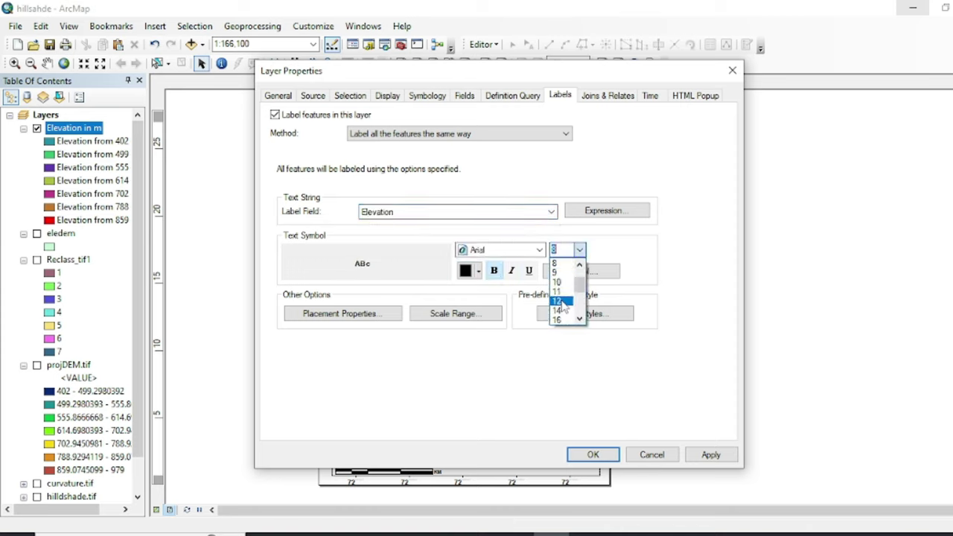
left_click(559, 301)
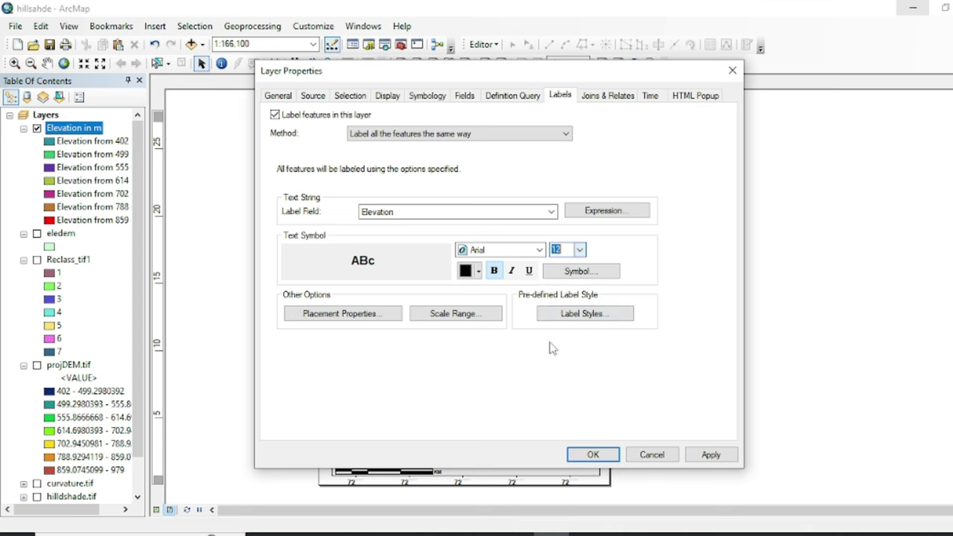
left_click(591, 454)
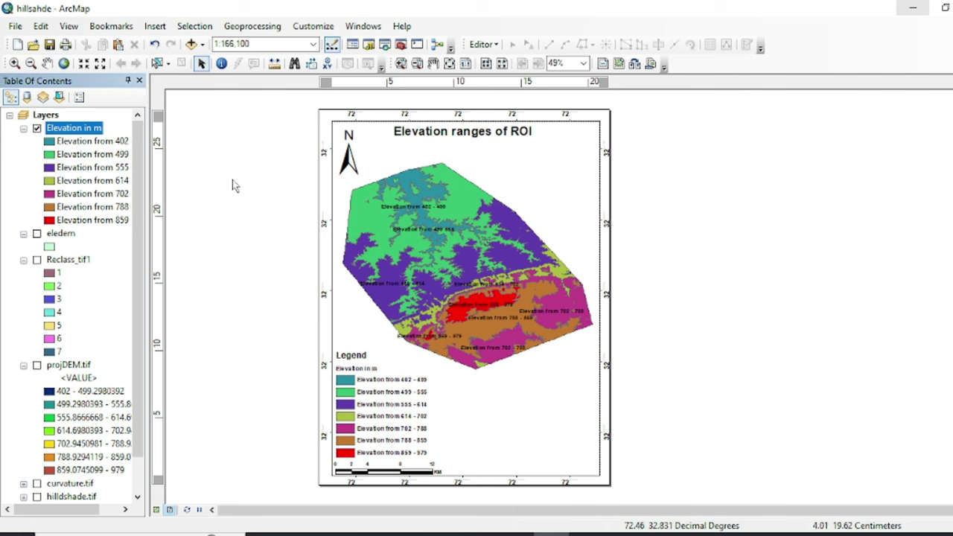
Step: Turn off the feature labels of the Elevation in m layer
right_click(74, 128)
left_click(127, 291)
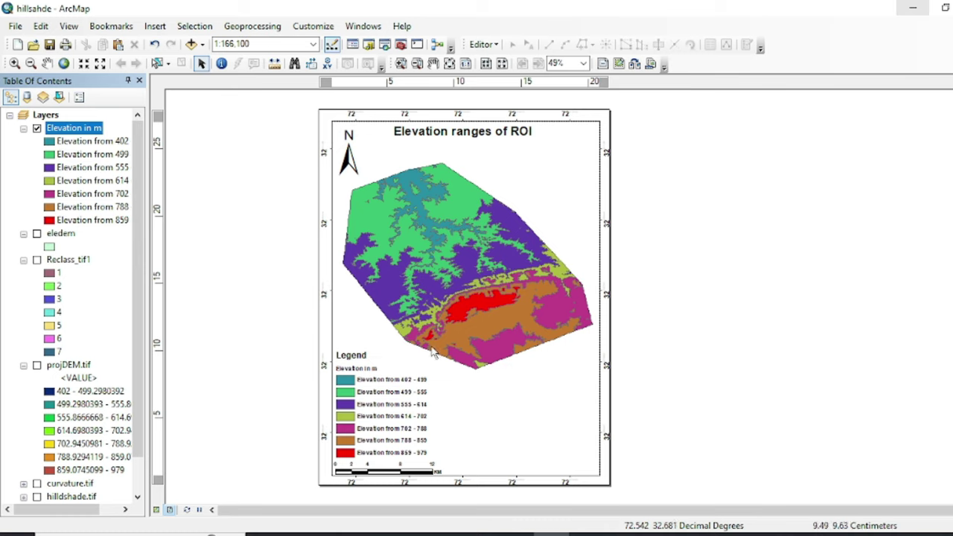
Step: Remove the outline color from the red symbol of the 859 - 979 elevation class, keeping its fill
double_click(50, 220)
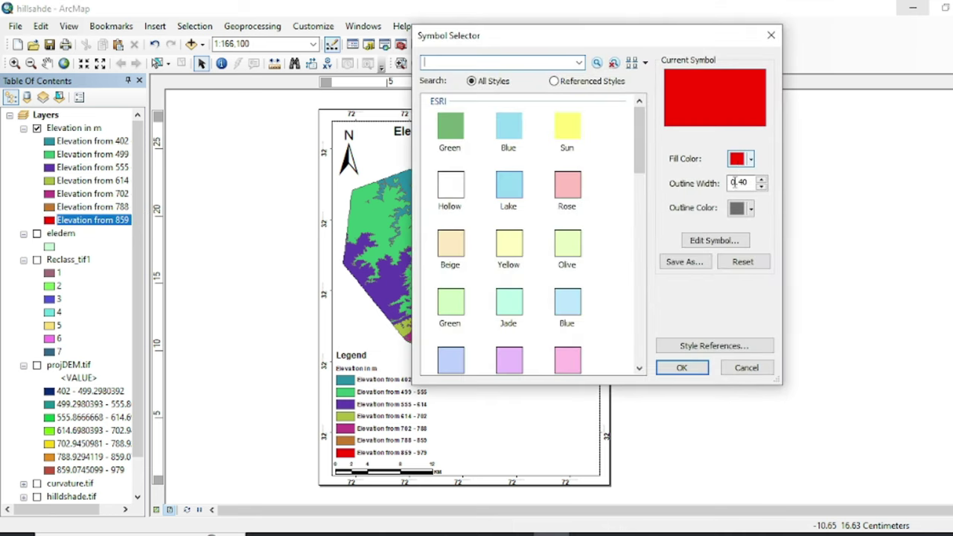
left_click(751, 208)
left_click(800, 227)
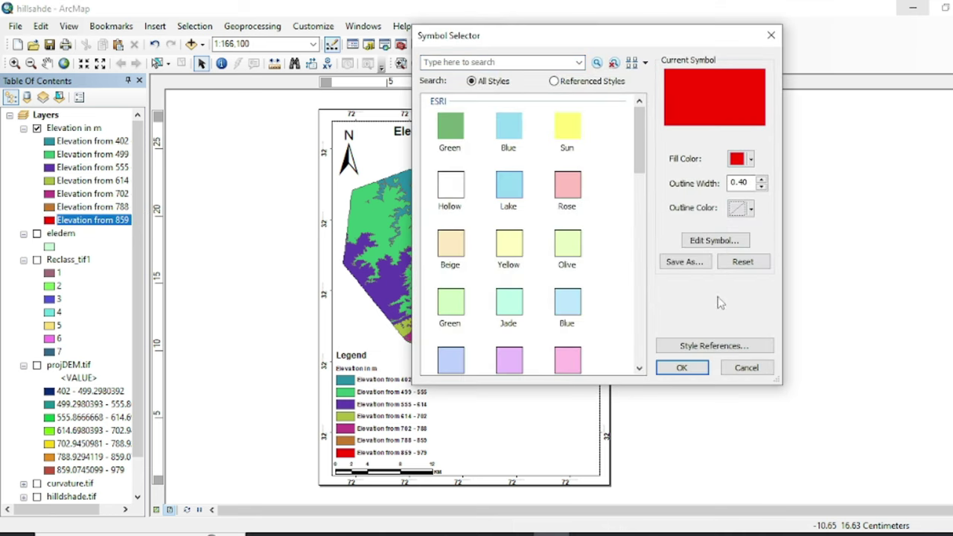
left_click(681, 368)
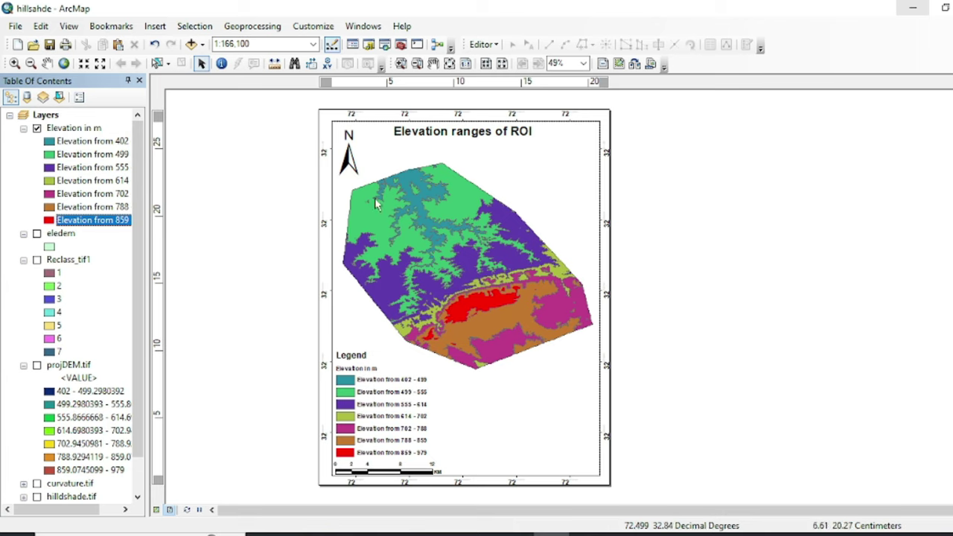
Step: Export the map layout as a JPEG named "elevation map roi" in New folder, keeping the 96 dpi resolution
left_click(15, 27)
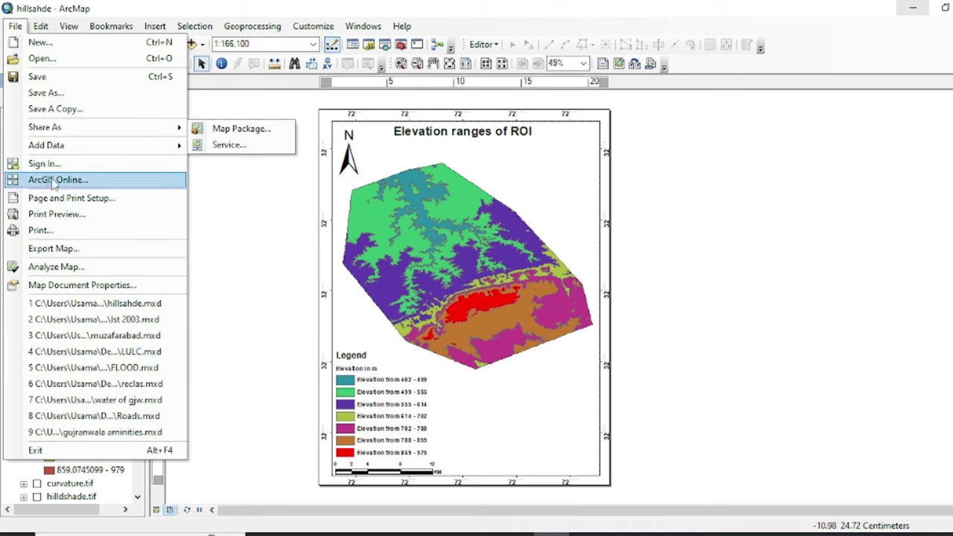
key("Escape")
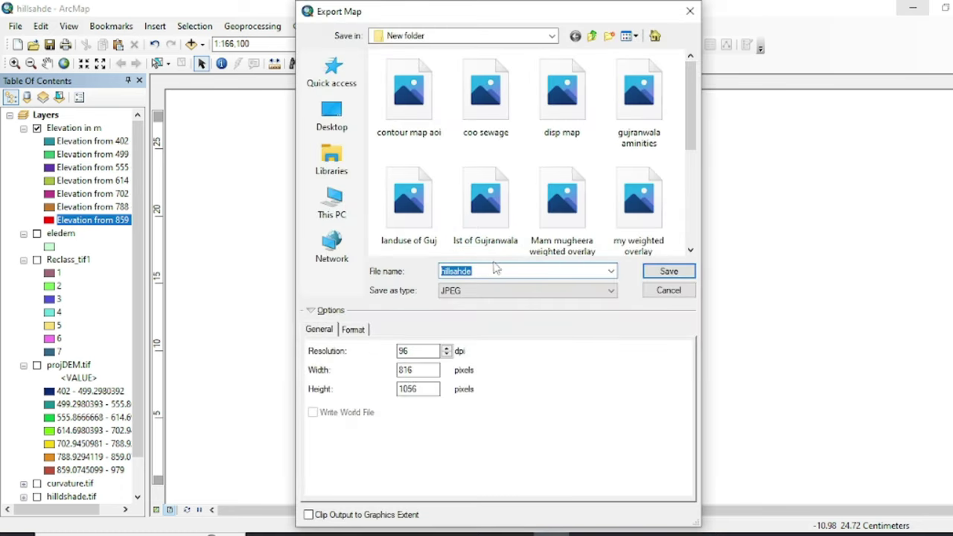
left_click(489, 273)
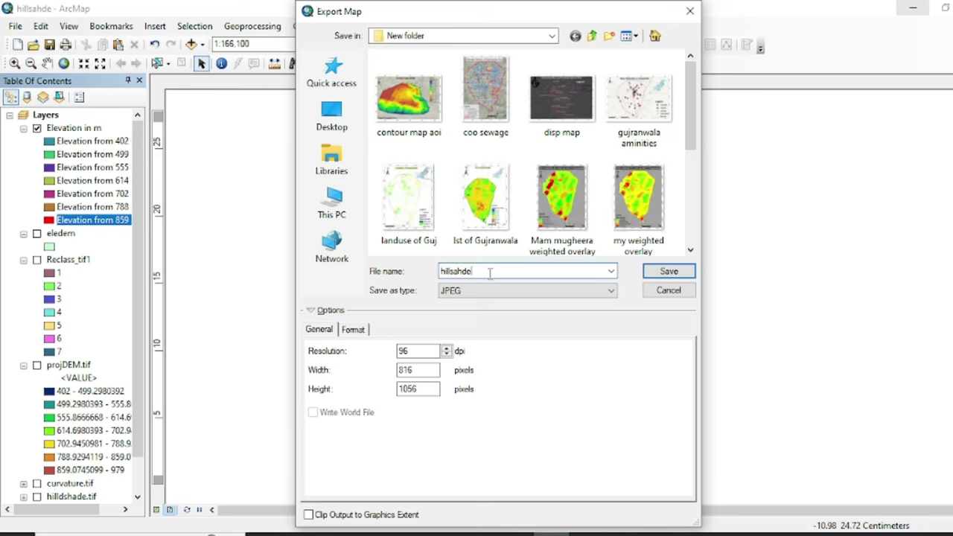
type("map")
left_click_drag(510, 271, 441, 272)
type("e")
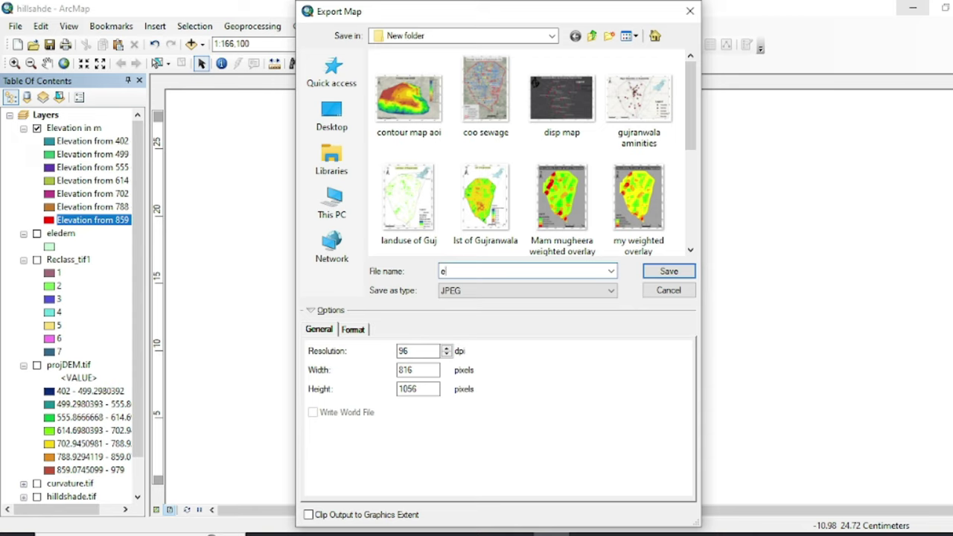
type("levation map roi")
left_click(668, 271)
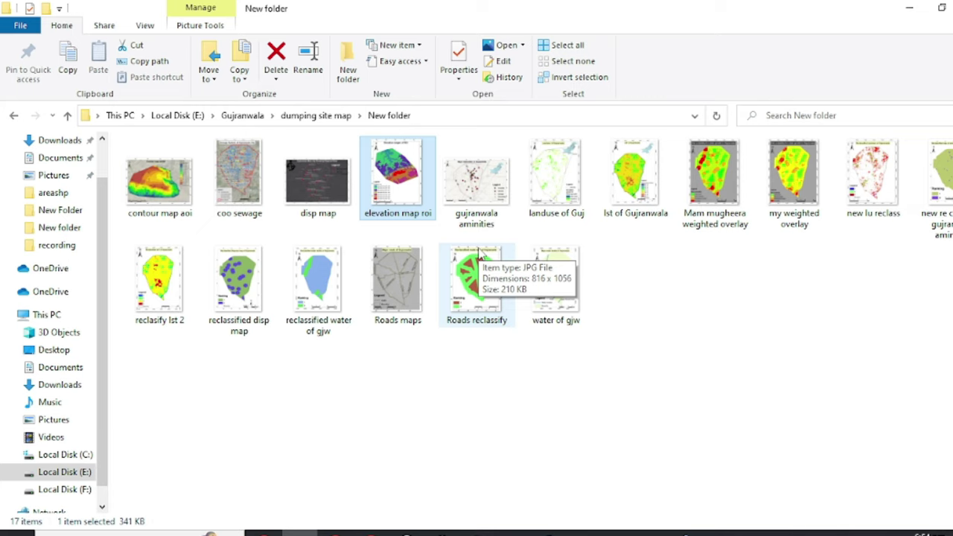
Step: Open the exported elevation map roi image from File Explorer to examine it, close it and return to ArcMap
key("Return")
double_click(481, 191)
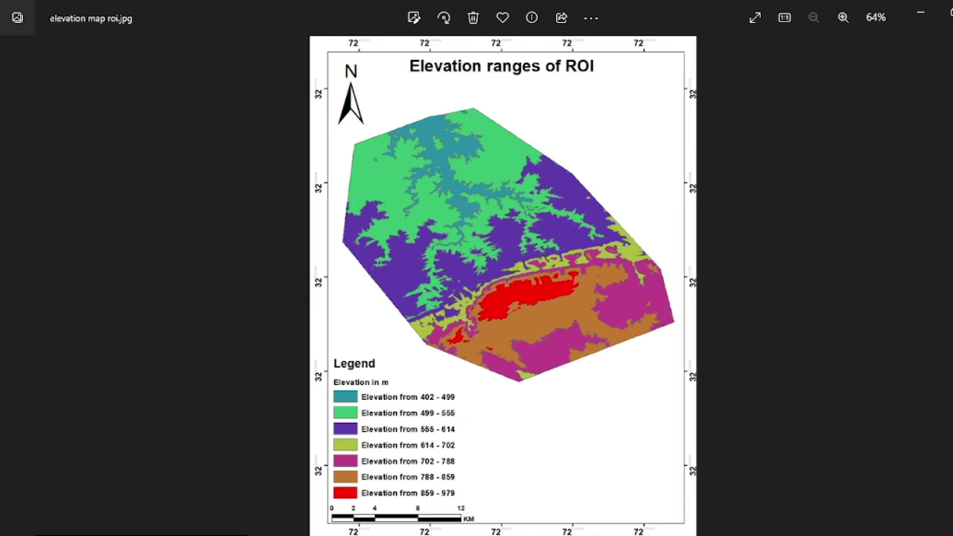
key("alt+F4")
key("alt+Tab")
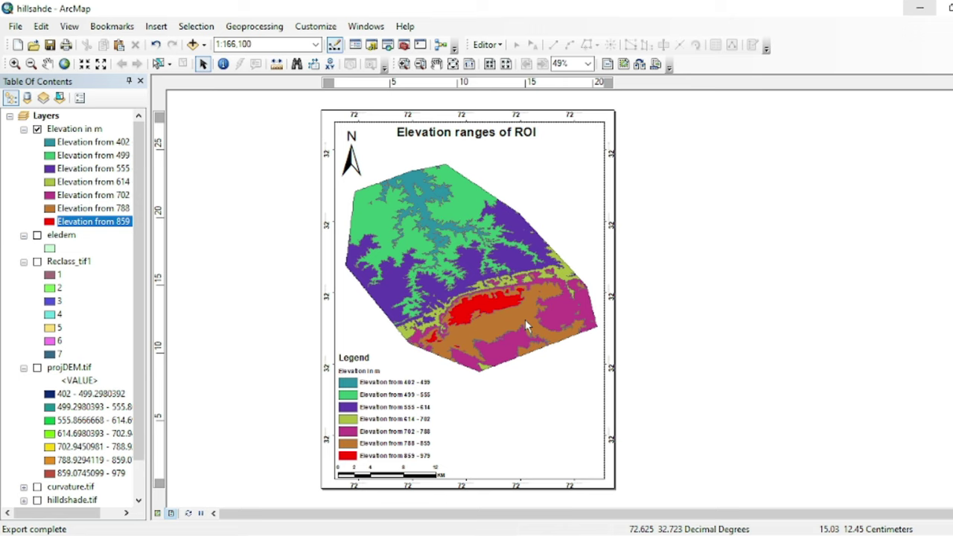
scroll(108, 380, "down", 1)
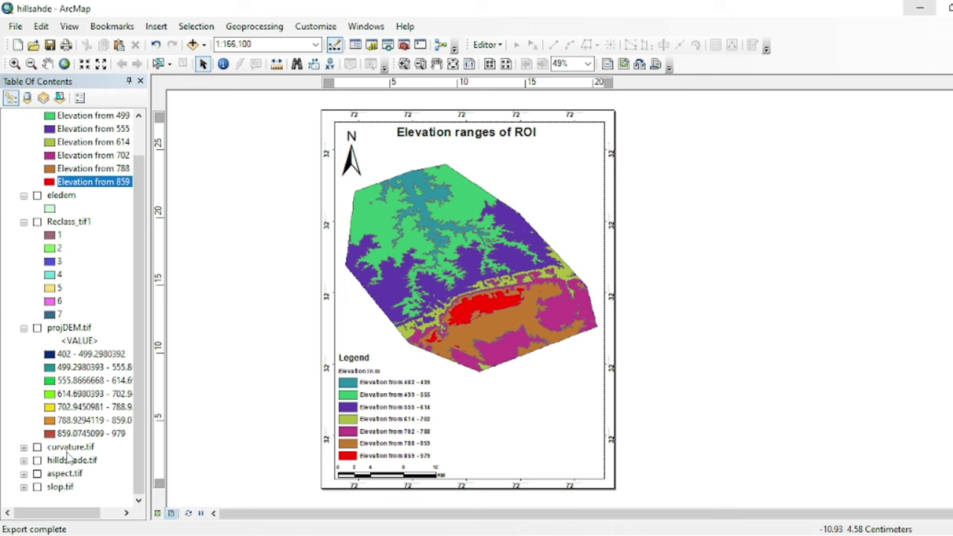
scroll(59, 365, "up", 1)
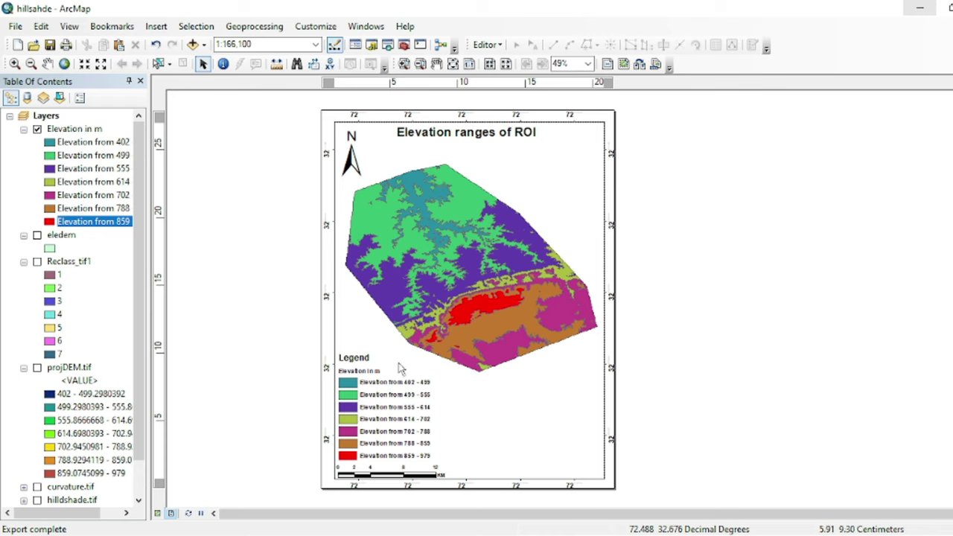
scroll(74, 372, "down", 1)
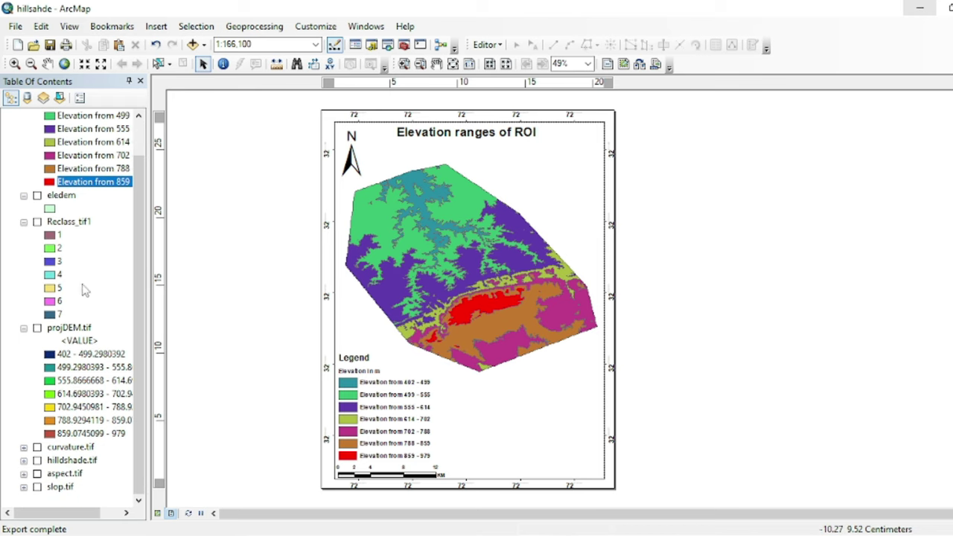